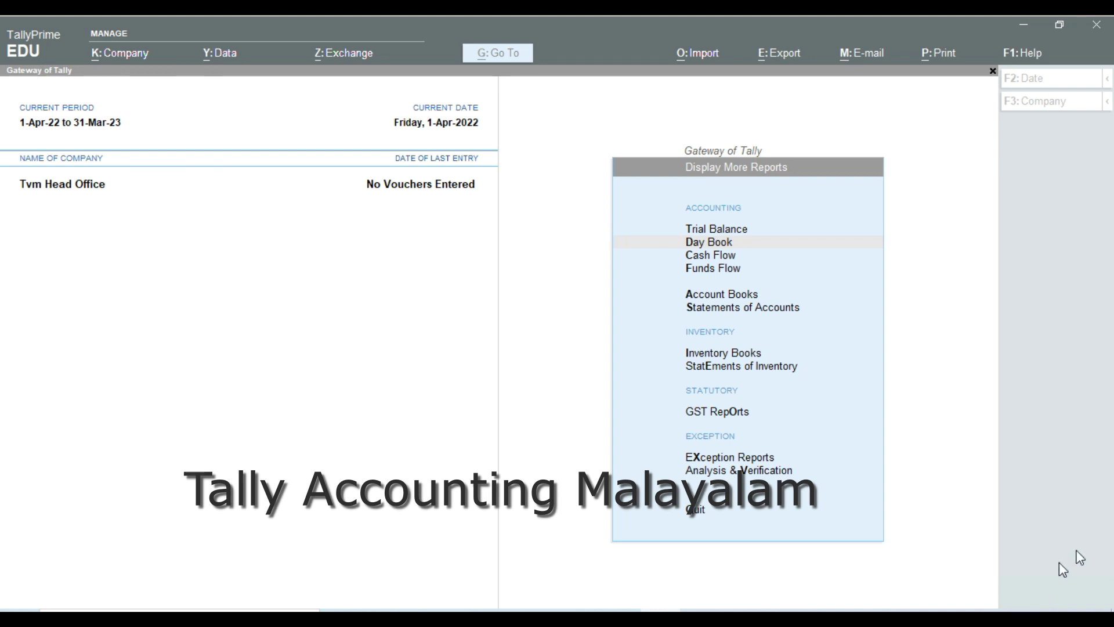
# Step: Leave the additional reports list and open the list of account groups for master alteration
pyautogui.click(849, 287)
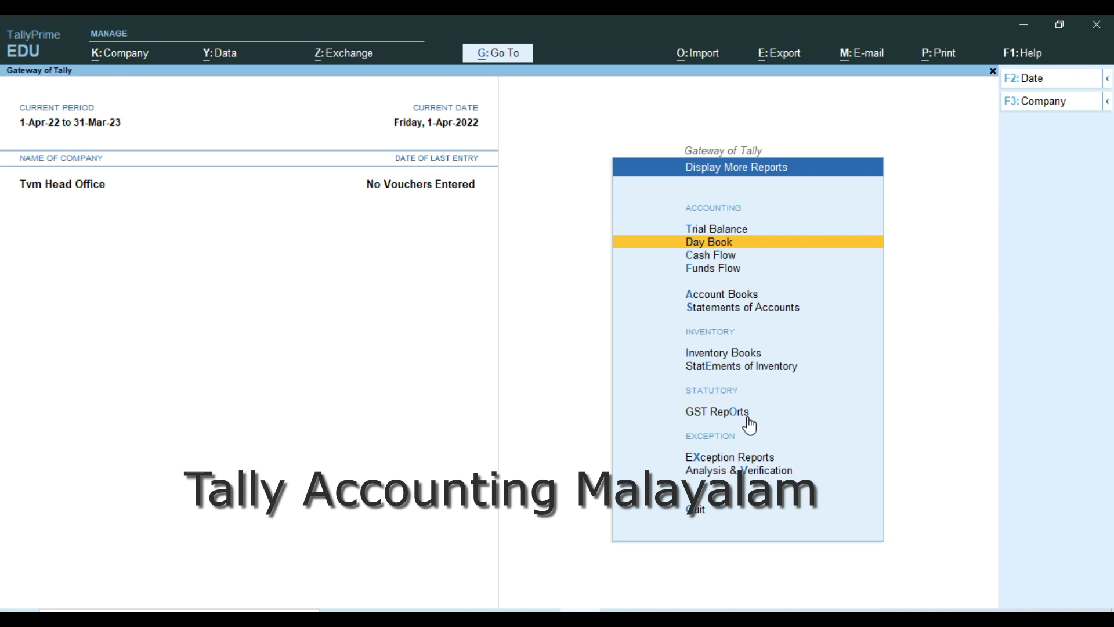
pyautogui.press('Escape')
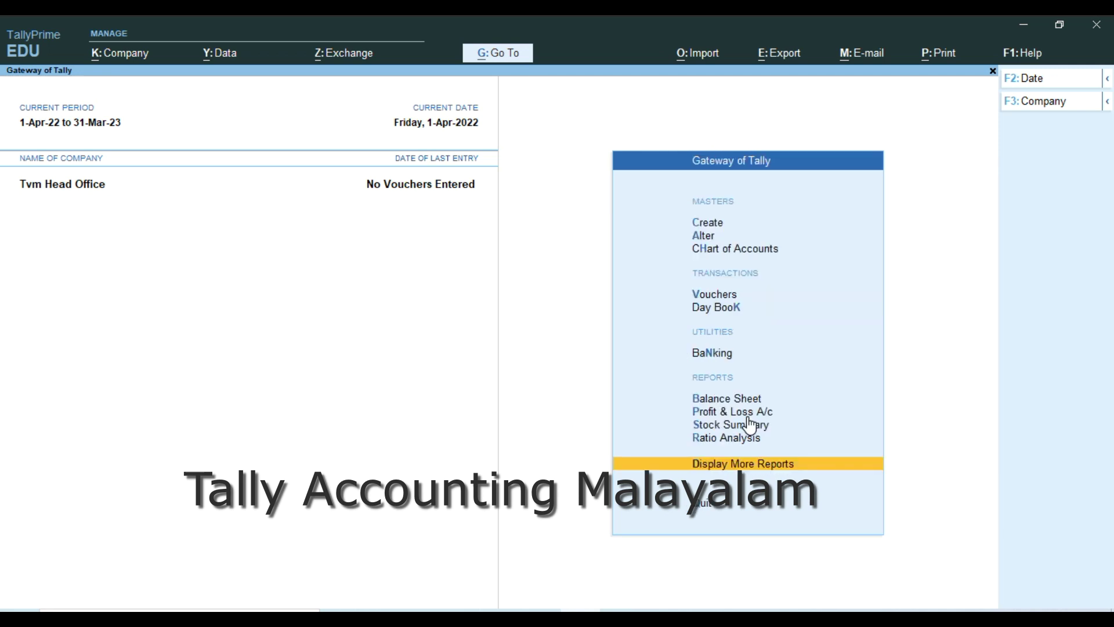
pyautogui.press('Up')
pyautogui.press('Up')
pyautogui.press('Up')
pyautogui.press('Up')
pyautogui.press('Up')
pyautogui.press('Up')
pyautogui.press('Up')
pyautogui.press('Up')
pyautogui.press('Up')
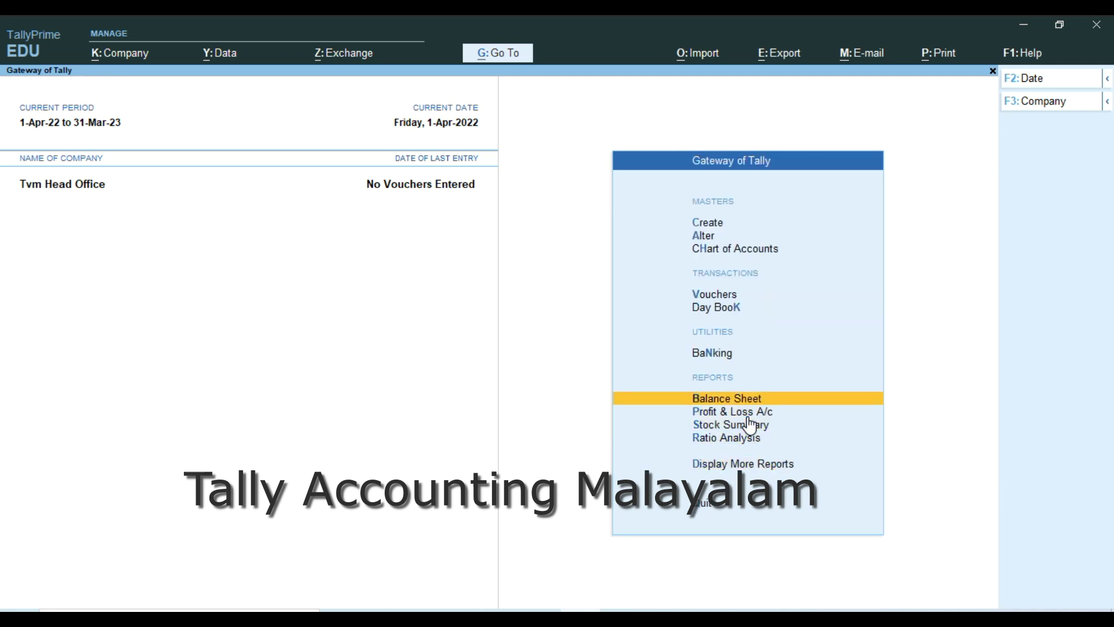
pyautogui.press('Return')
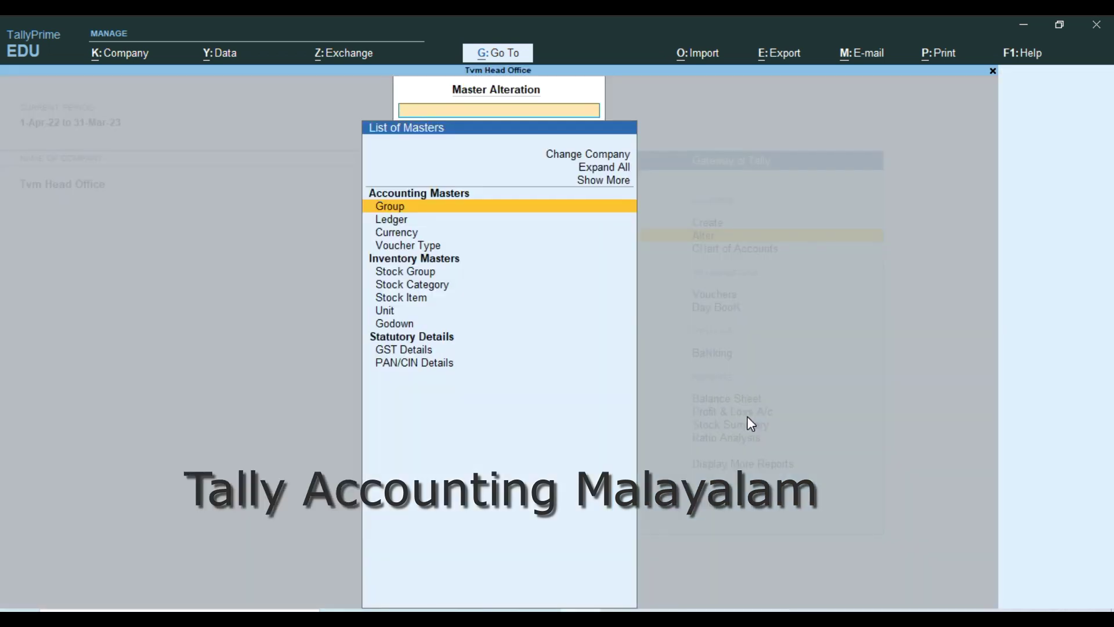
pyautogui.press('Return')
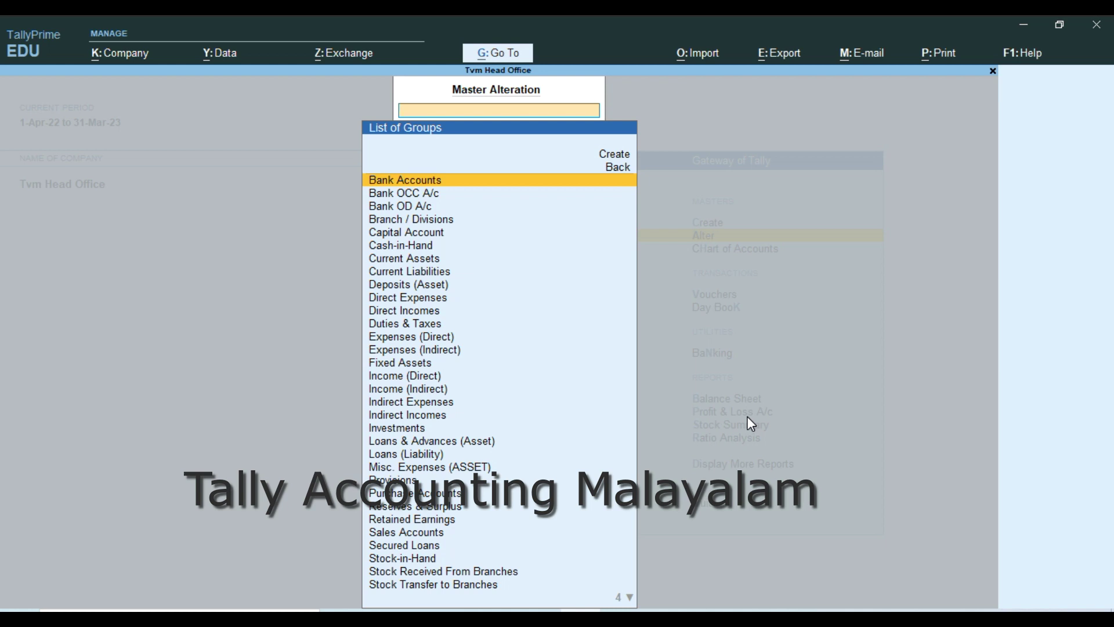
# Step: Find the Stock Received From Branches group and open it for alteration
pyautogui.write('S')
pyautogui.press('Down')
pyautogui.press('Down')
pyautogui.press('Down')
pyautogui.press('Down')
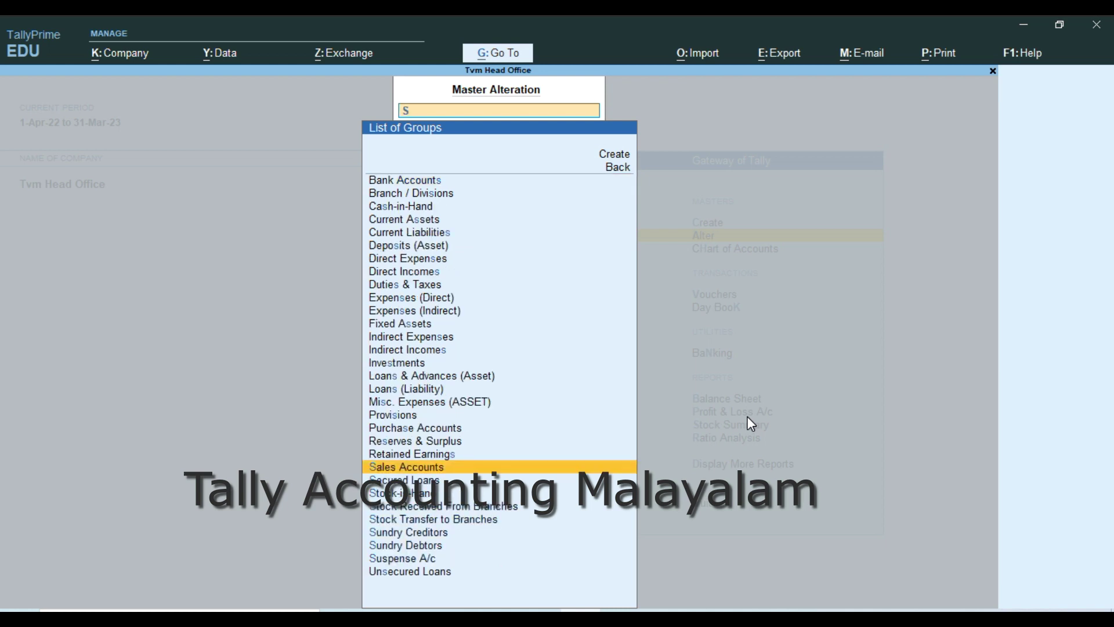
pyautogui.press('Return')
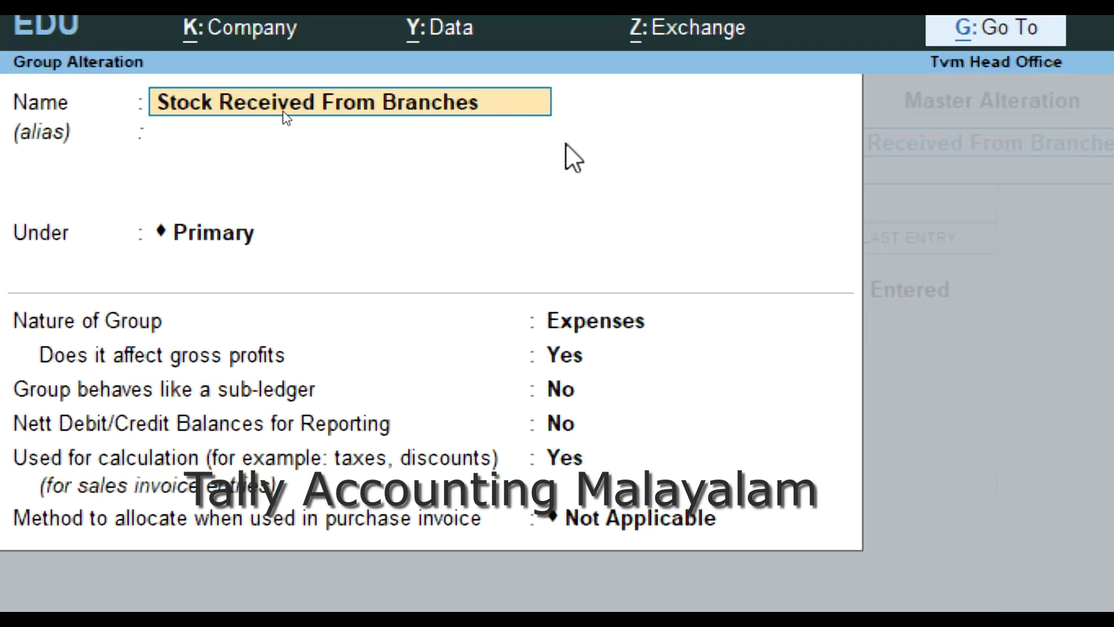
# Step: Review the Stock Received From Branches group from its parent and nature to the purchase invoice allocation method, and accept the form
pyautogui.press('Return')
pyautogui.press('Return')
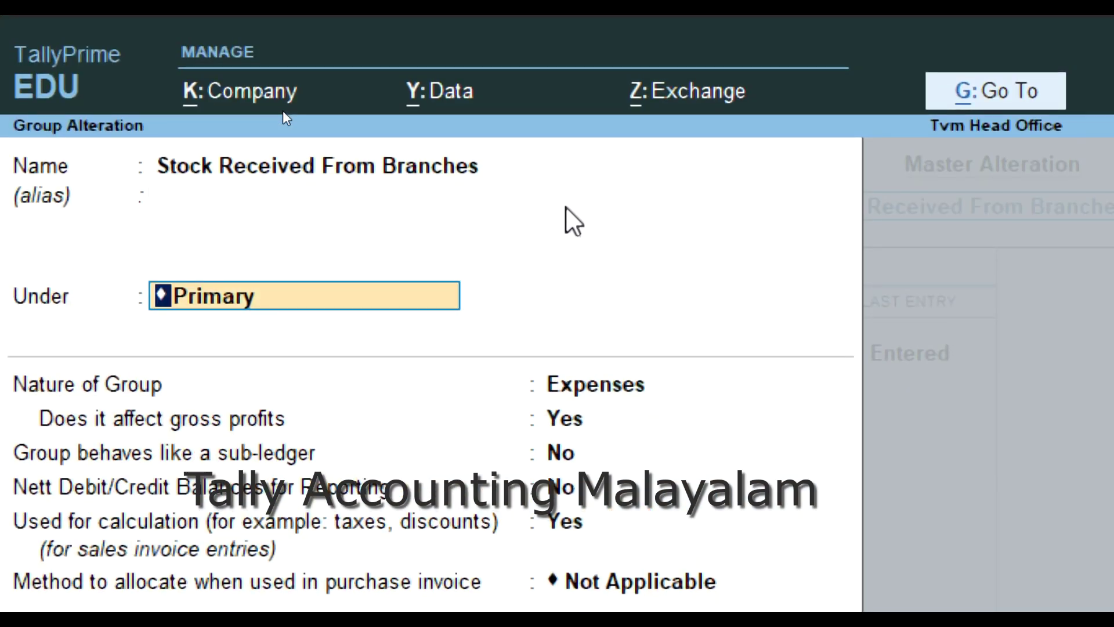
pyautogui.press('Return')
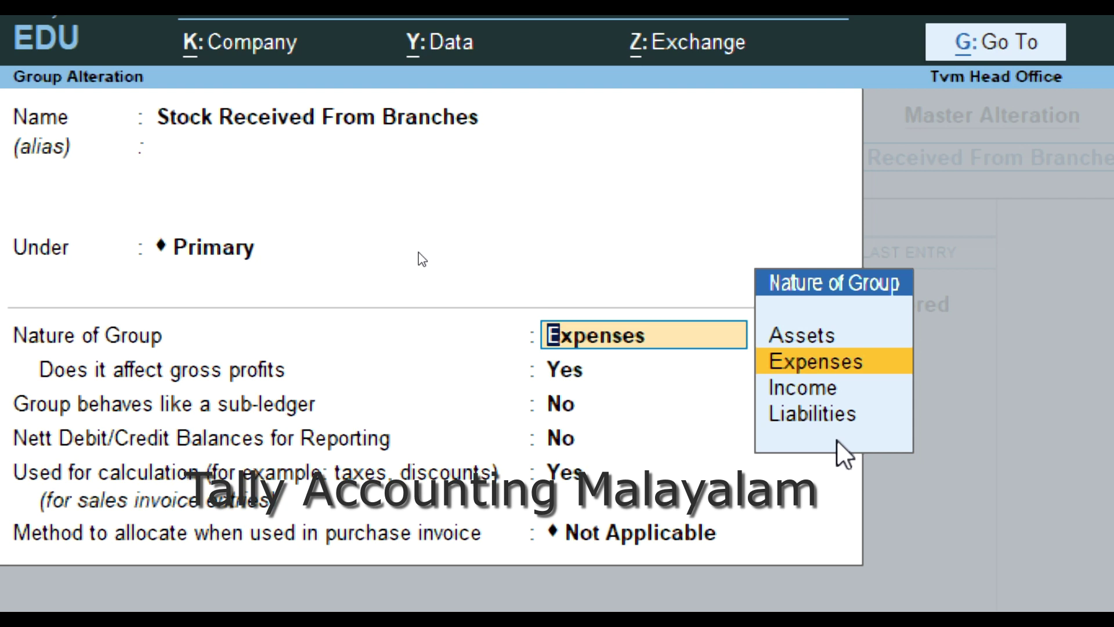
pyautogui.press('Return')
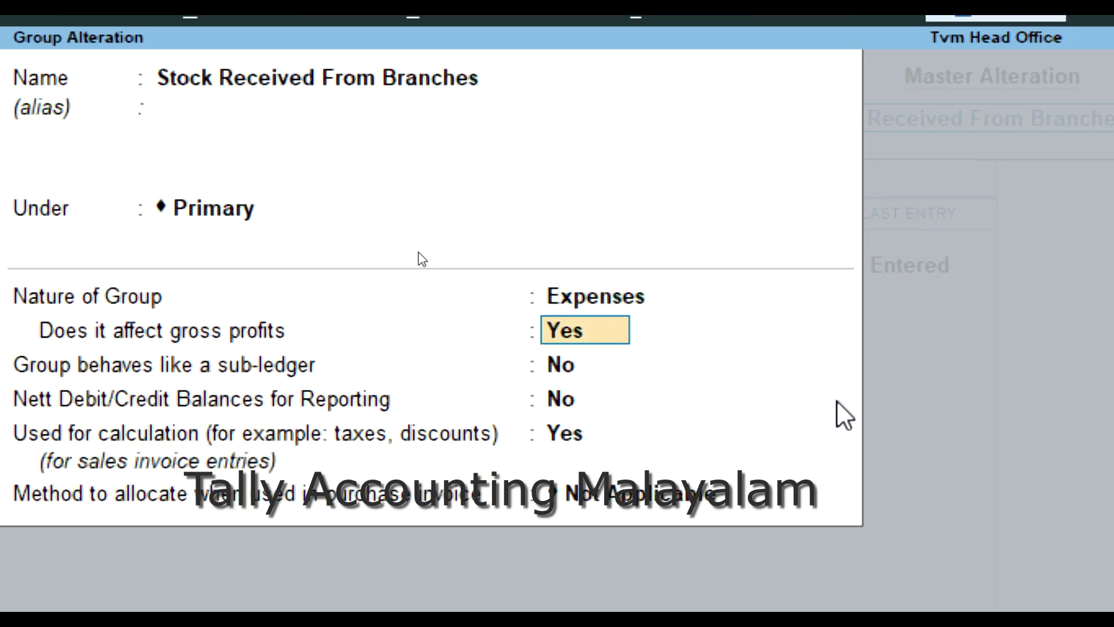
pyautogui.press('Return')
pyautogui.press('Return')
pyautogui.press('Return')
pyautogui.press('Return')
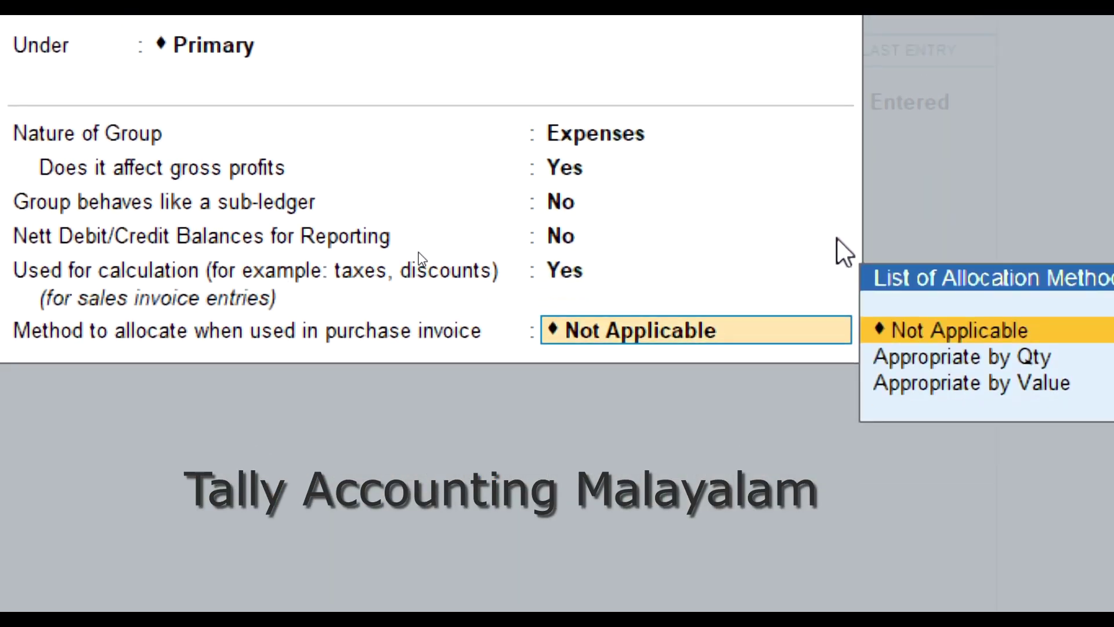
pyautogui.press('Return')
pyautogui.click(839, 239)
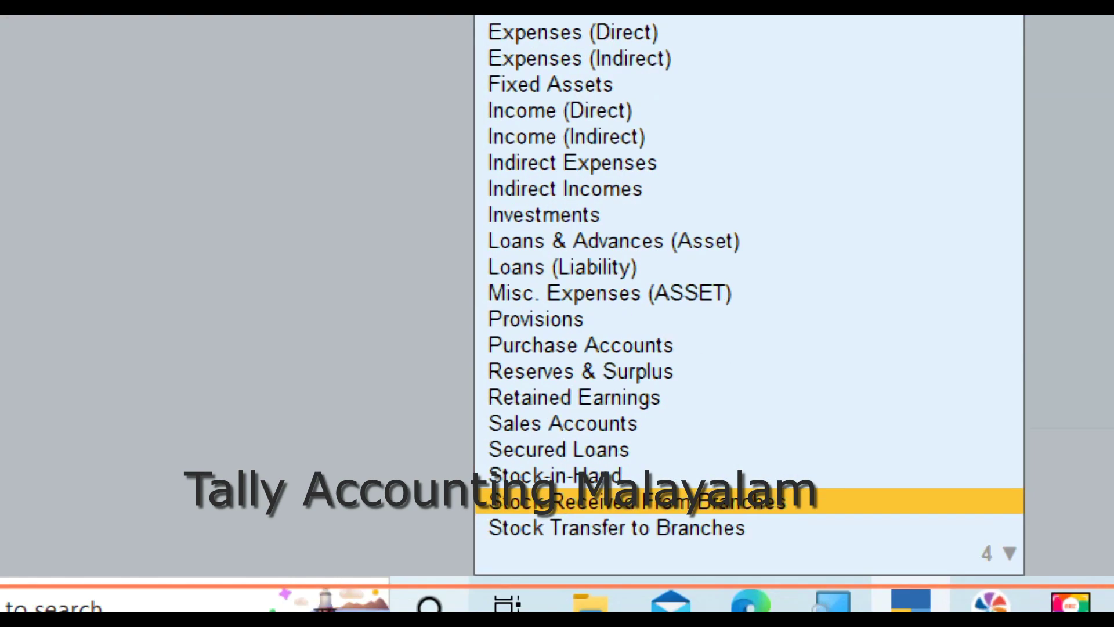
# Step: Open the Stock Transfer to Branches group, review its parent, nature and calculation settings, and accept the form
pyautogui.press('Down')
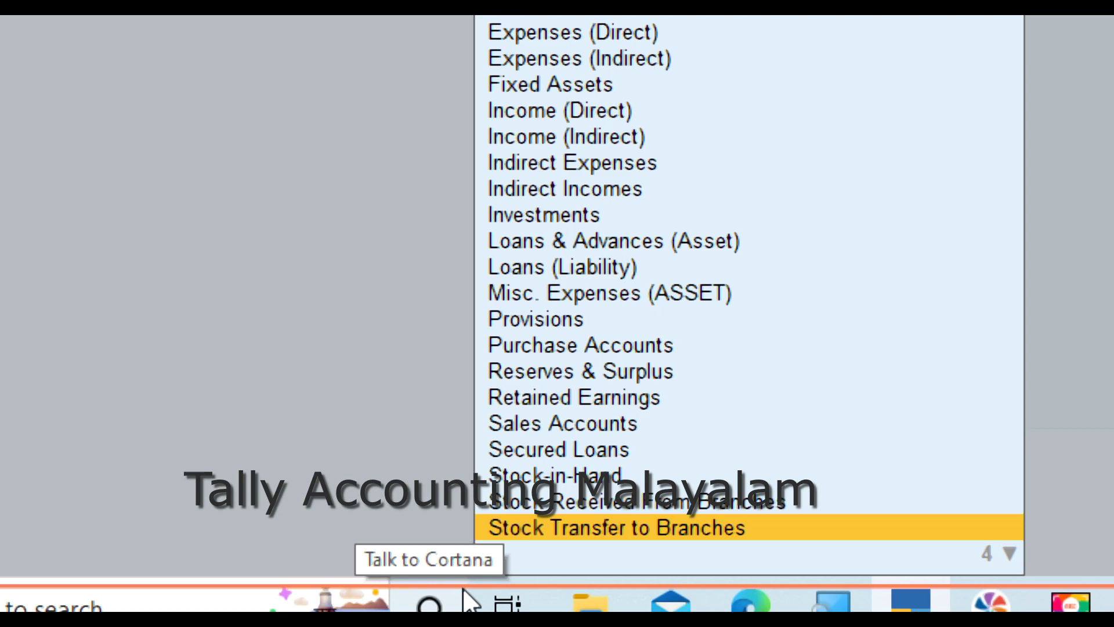
pyautogui.press('Return')
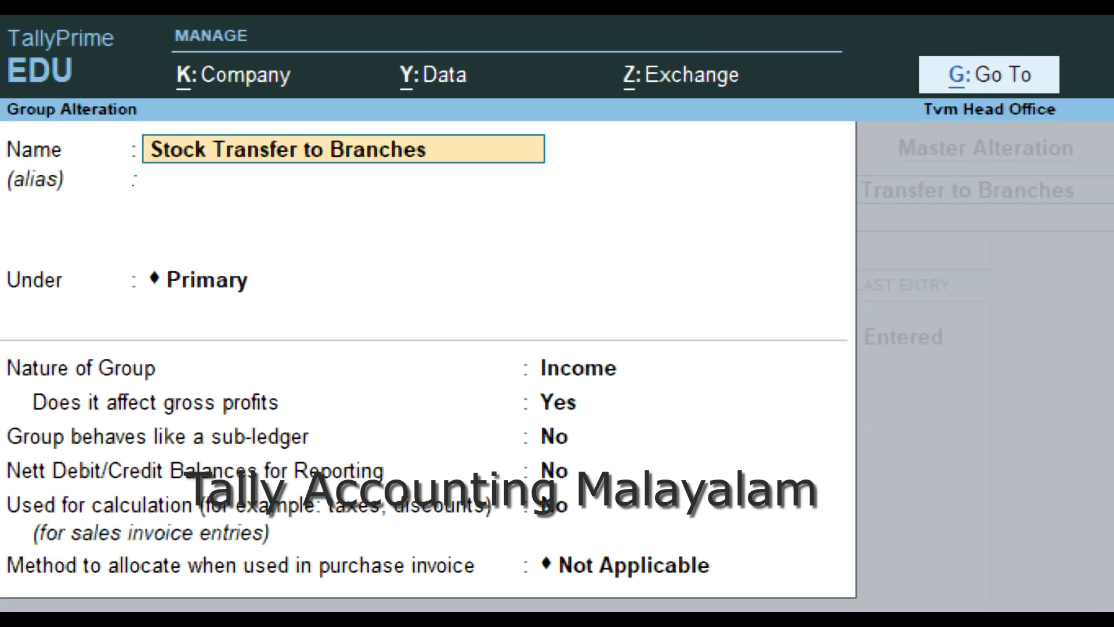
pyautogui.press('Return')
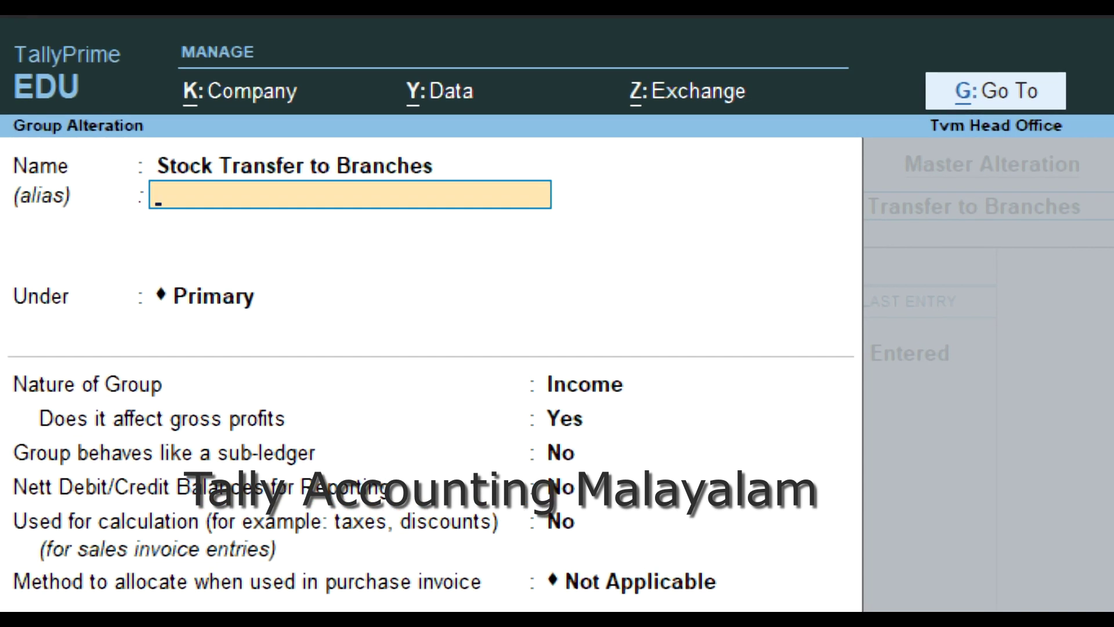
pyautogui.press('Return')
pyautogui.press('Return')
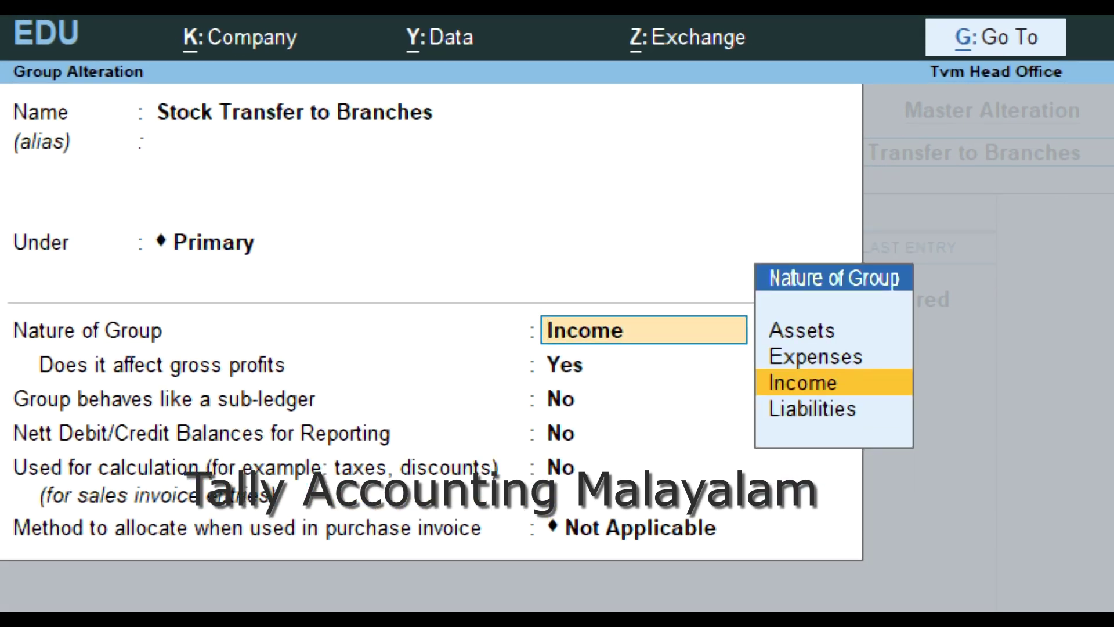
pyautogui.press('Return')
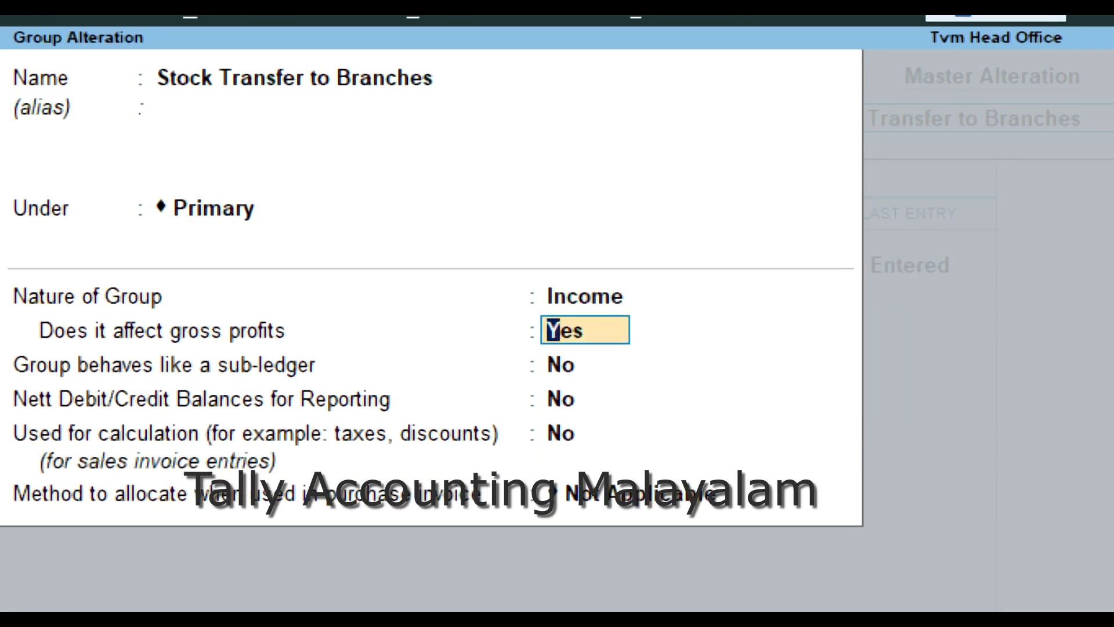
pyautogui.press('Return')
pyautogui.press('Return')
pyautogui.press('Return')
pyautogui.press('Return')
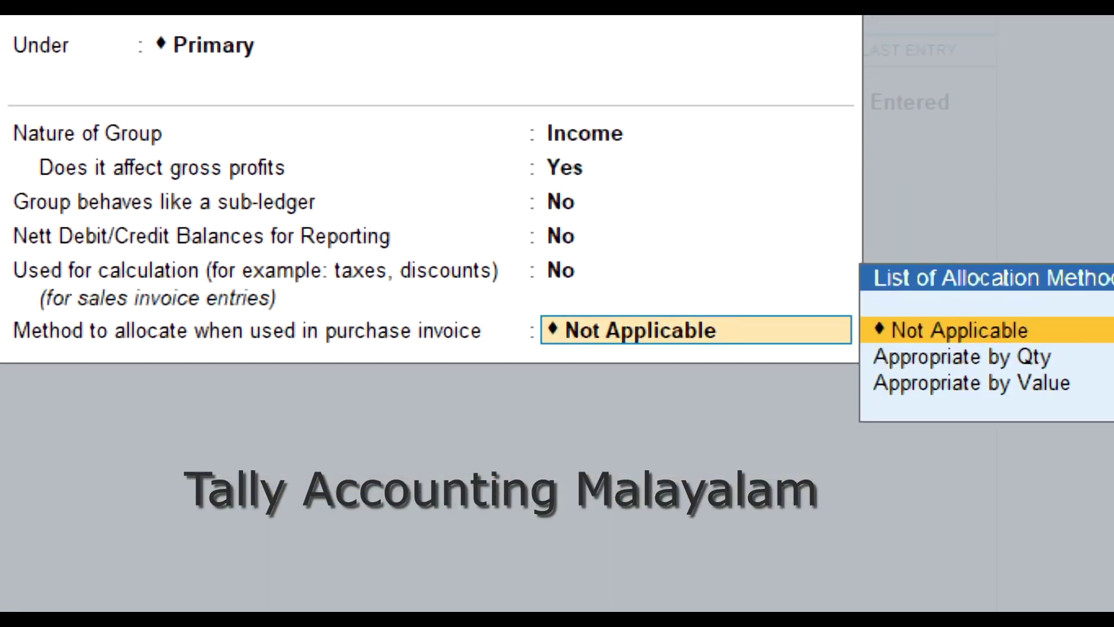
pyautogui.press('Return')
pyautogui.press('Return')
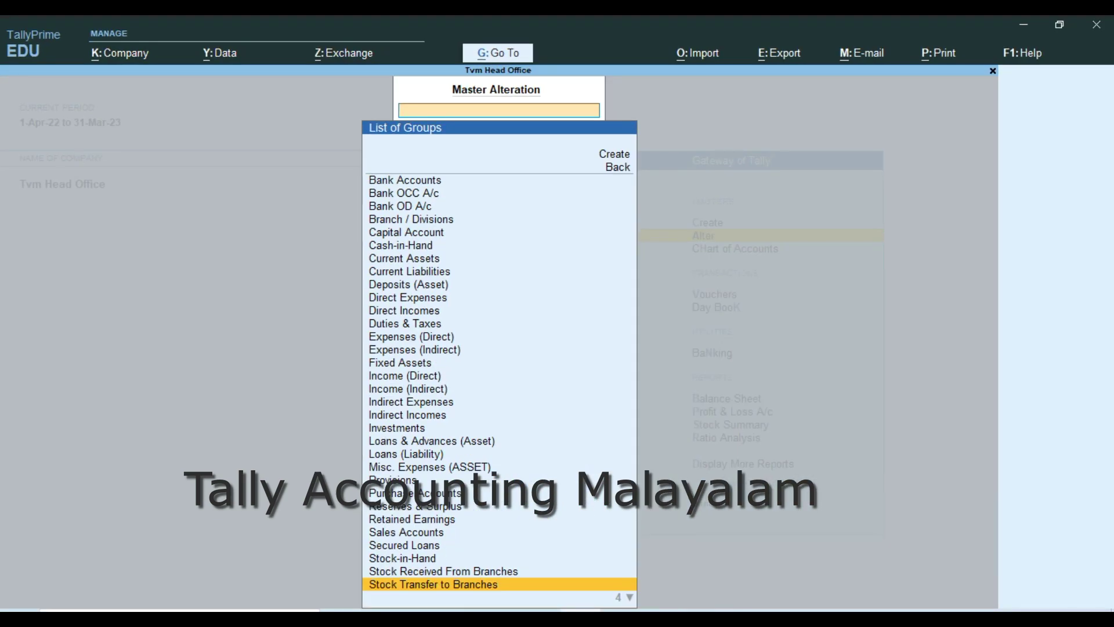
# Step: Switch from groups to the ledger masters and open the Ernakulam Branch Same Gst ledger for alteration
pyautogui.press('Escape')
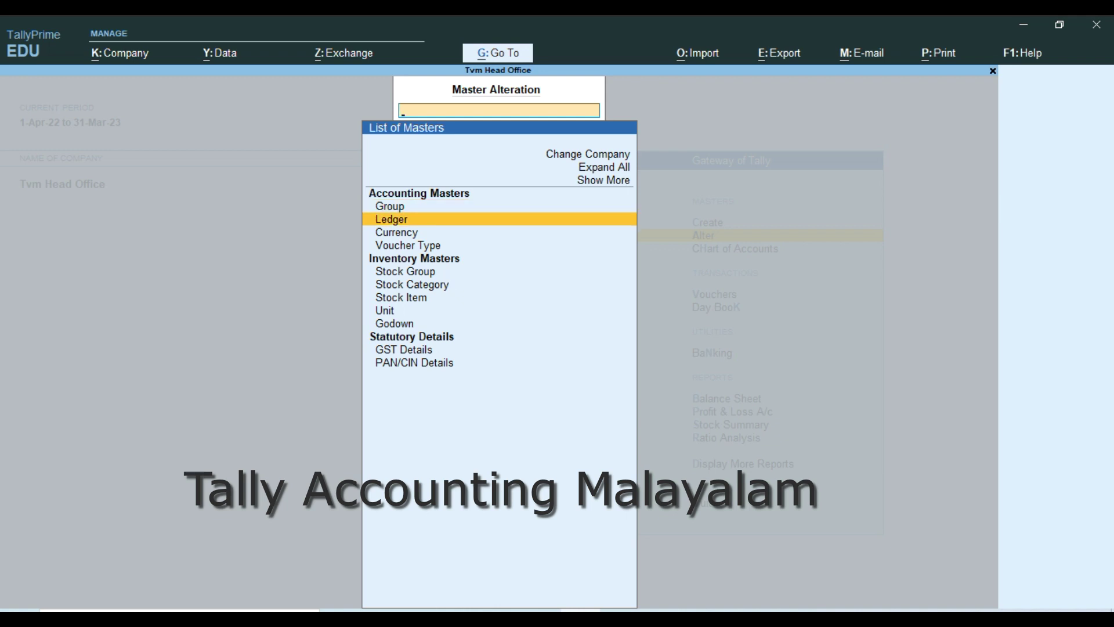
pyautogui.press('Return')
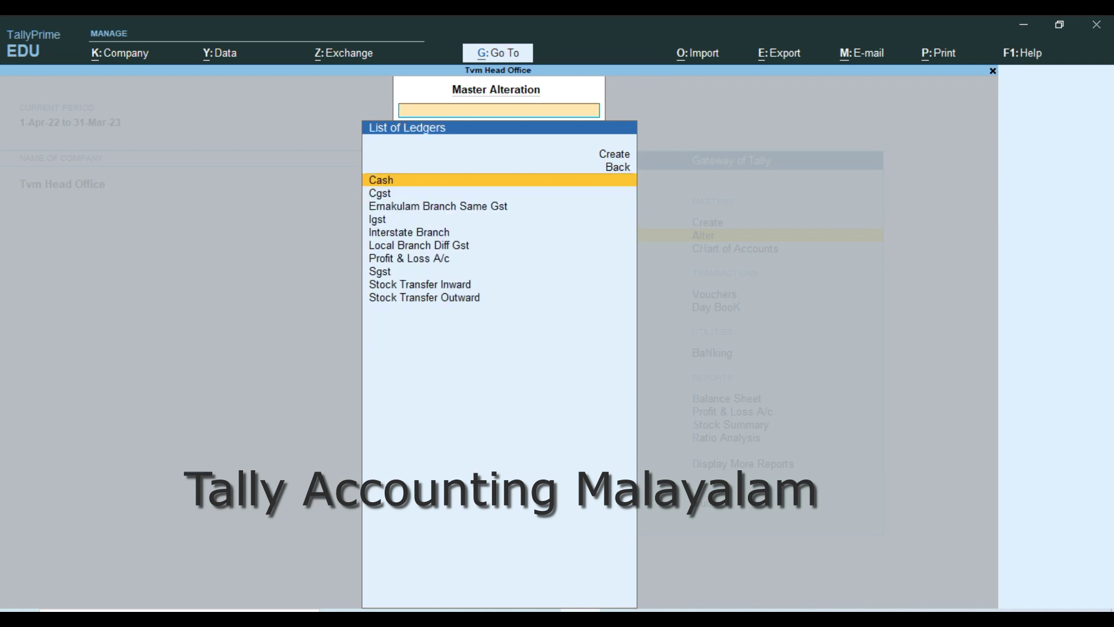
pyautogui.press('Down')
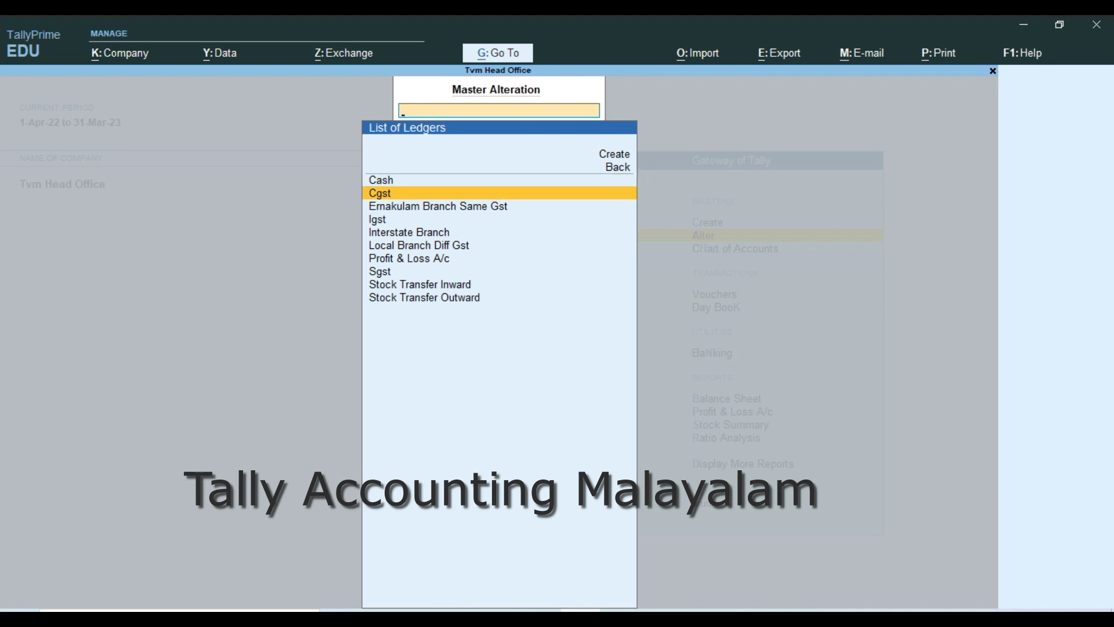
pyautogui.press('Down')
pyautogui.press('Return')
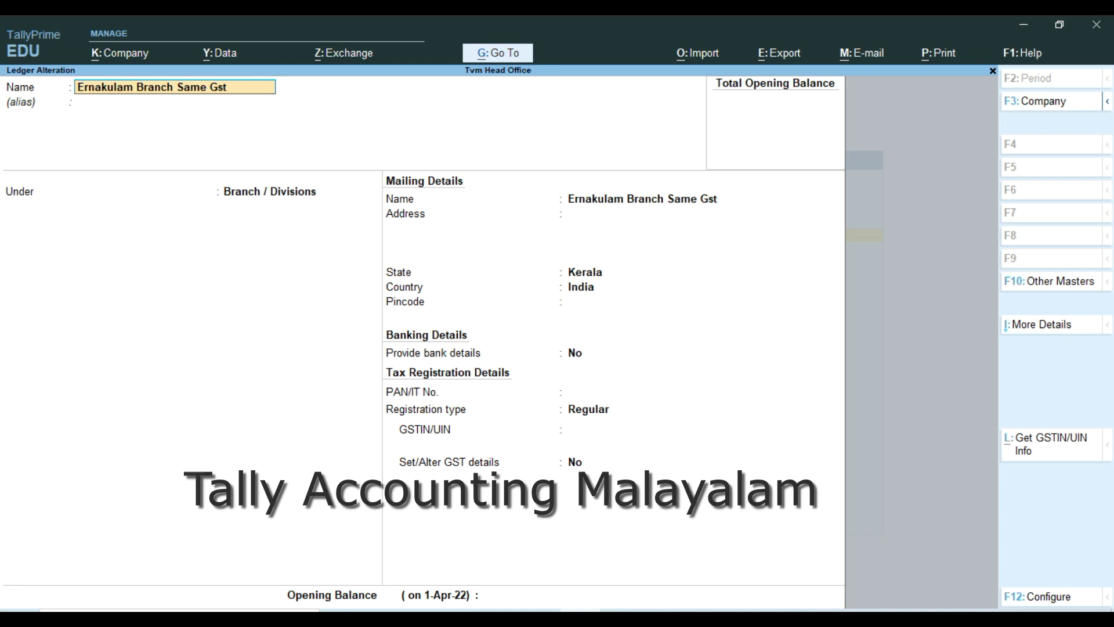
# Step: Review the Ernakulam branch ledger's name, parent group and mailing details up to its state
pyautogui.press('Return')
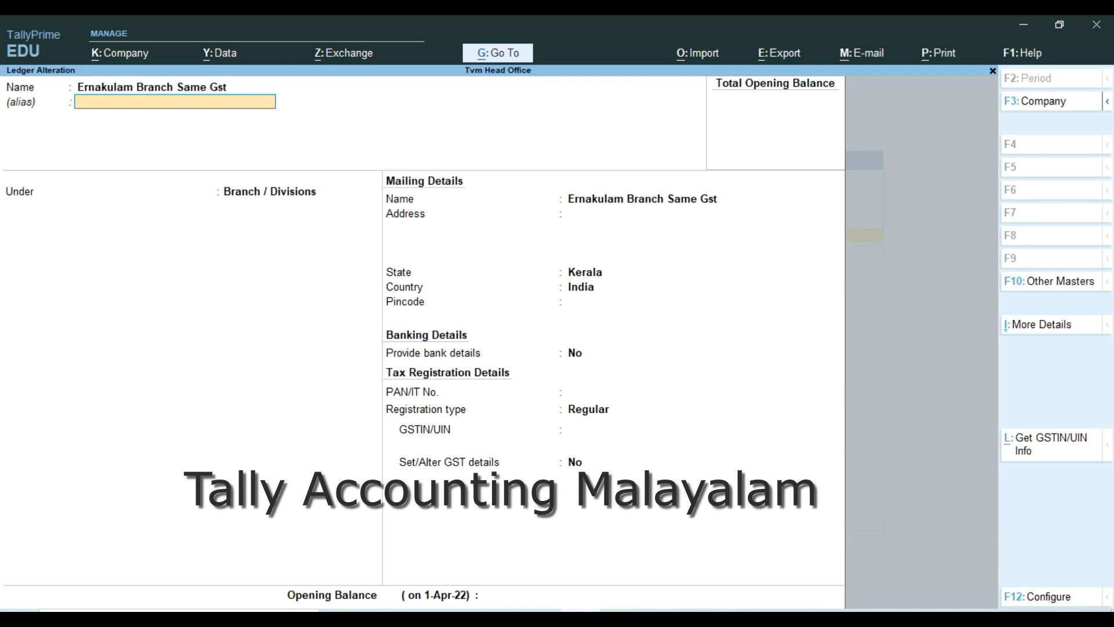
pyautogui.press('Return')
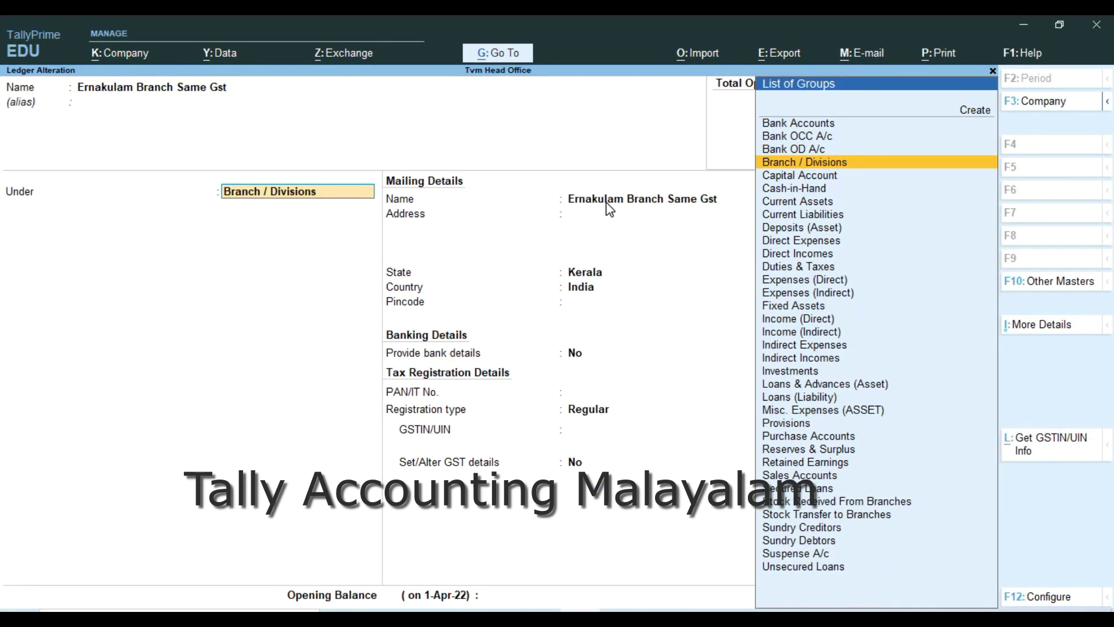
pyautogui.press('Return')
pyautogui.press('Return')
pyautogui.press('Return')
pyautogui.press('Return')
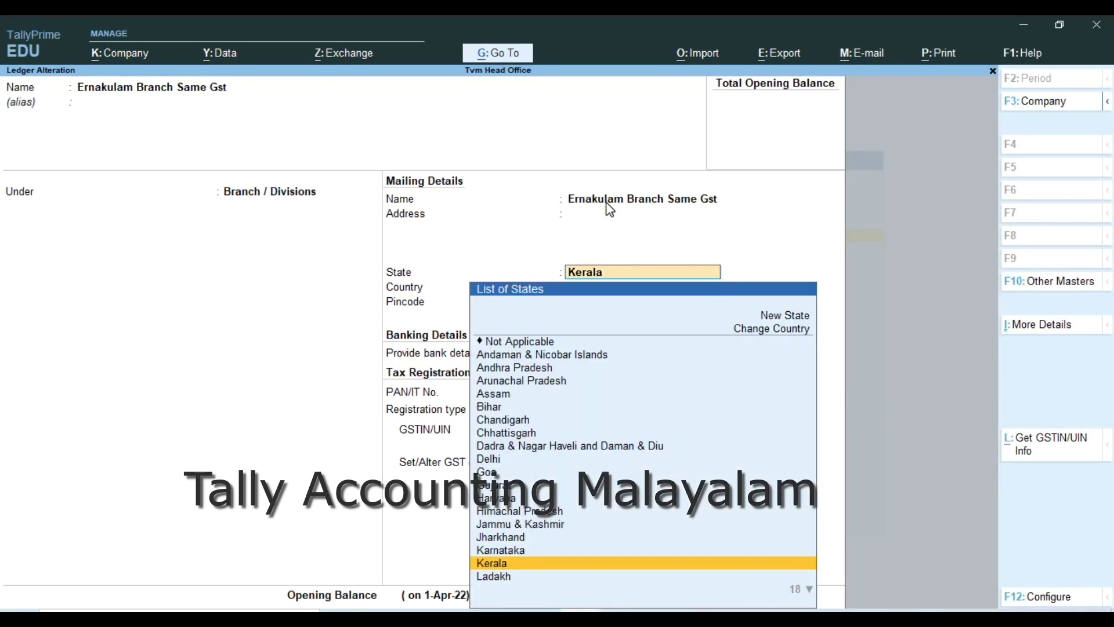
# Step: Check the Ernakulam branch ledger's banking, tax registration and GSTIN/UIN fields through to the opening balance, and accept the ledger
pyautogui.press('Return')
pyautogui.press('Return')
pyautogui.press('Return')
pyautogui.press('Return')
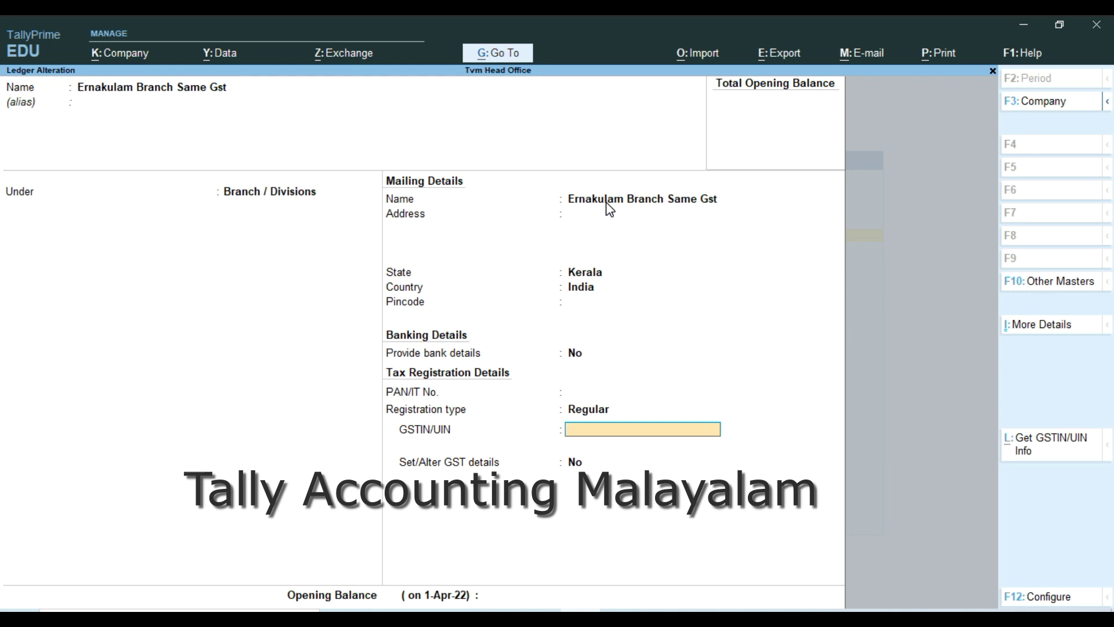
pyautogui.press('Return')
pyautogui.press('Return')
pyautogui.press('Return')
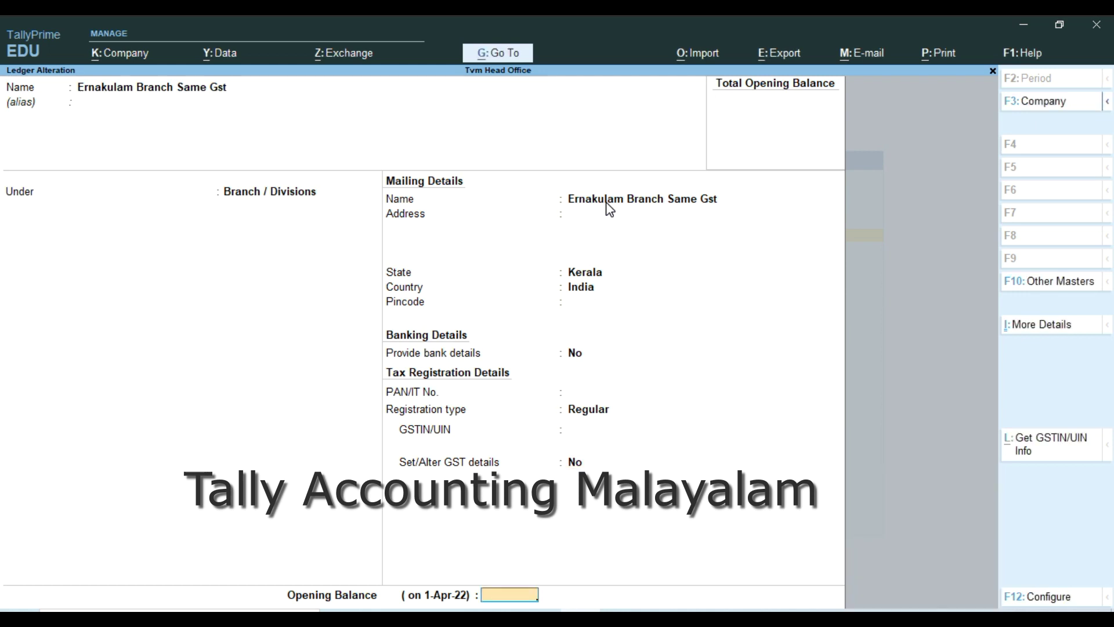
pyautogui.press('Return')
pyautogui.press('Return')
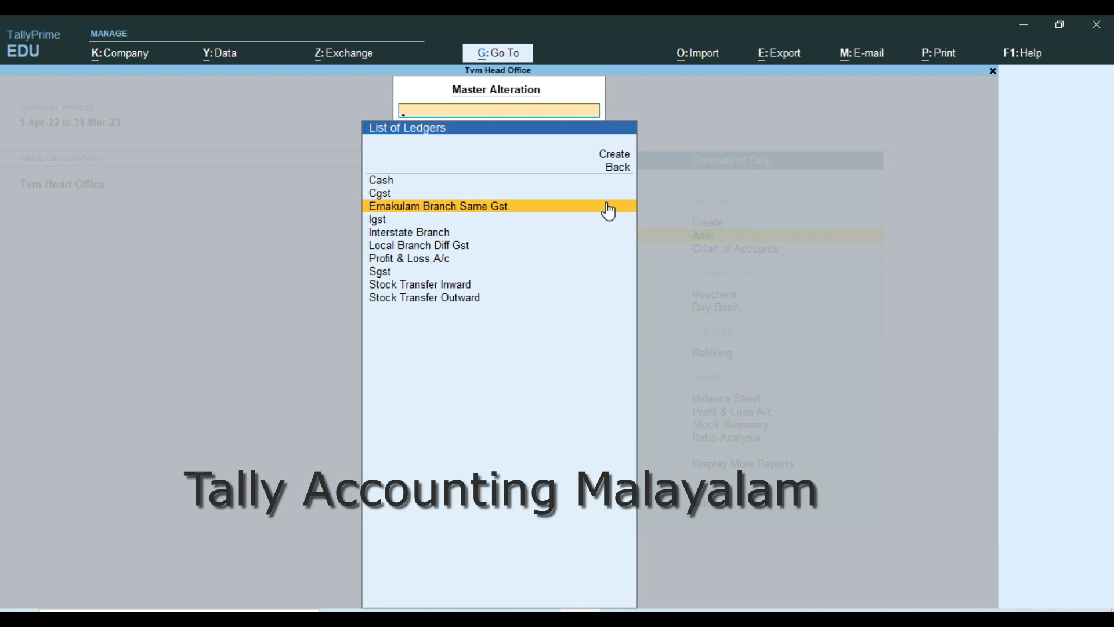
# Step: Open the Stock Transfer Inward ledger for alteration
pyautogui.press('Down')
pyautogui.press('Down')
pyautogui.press('Down')
pyautogui.press('Down')
pyautogui.press('Down')
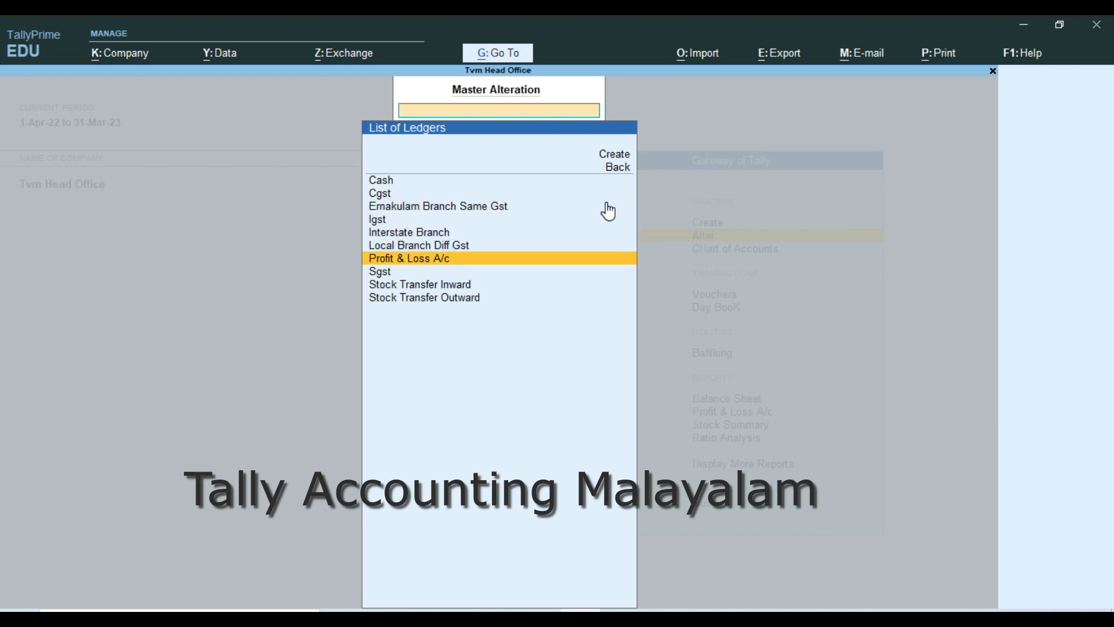
pyautogui.press('Down')
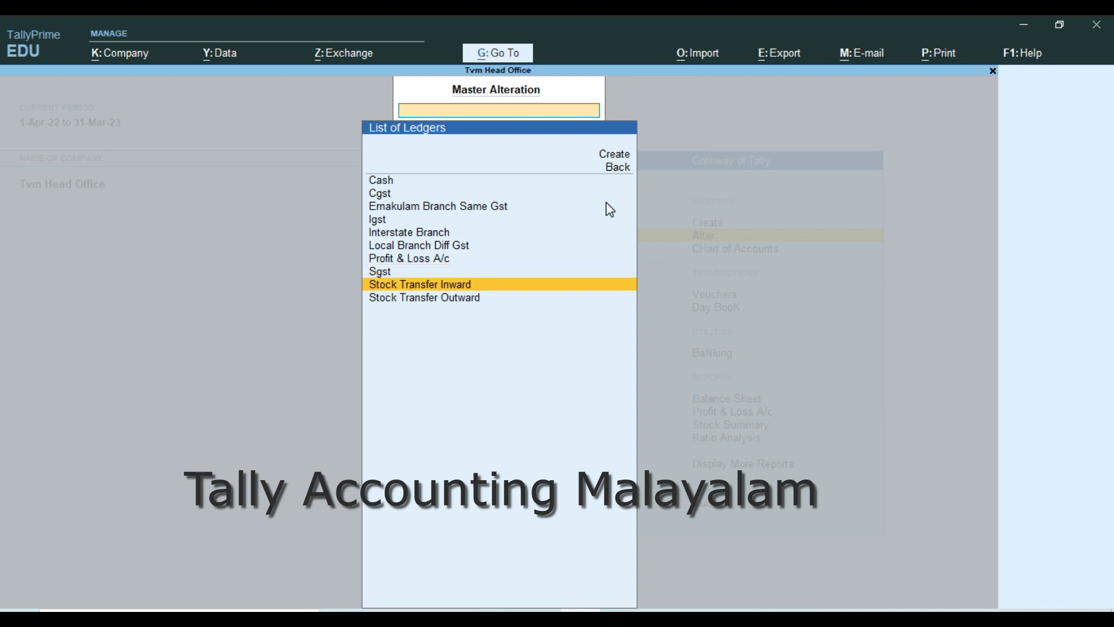
pyautogui.press('Return')
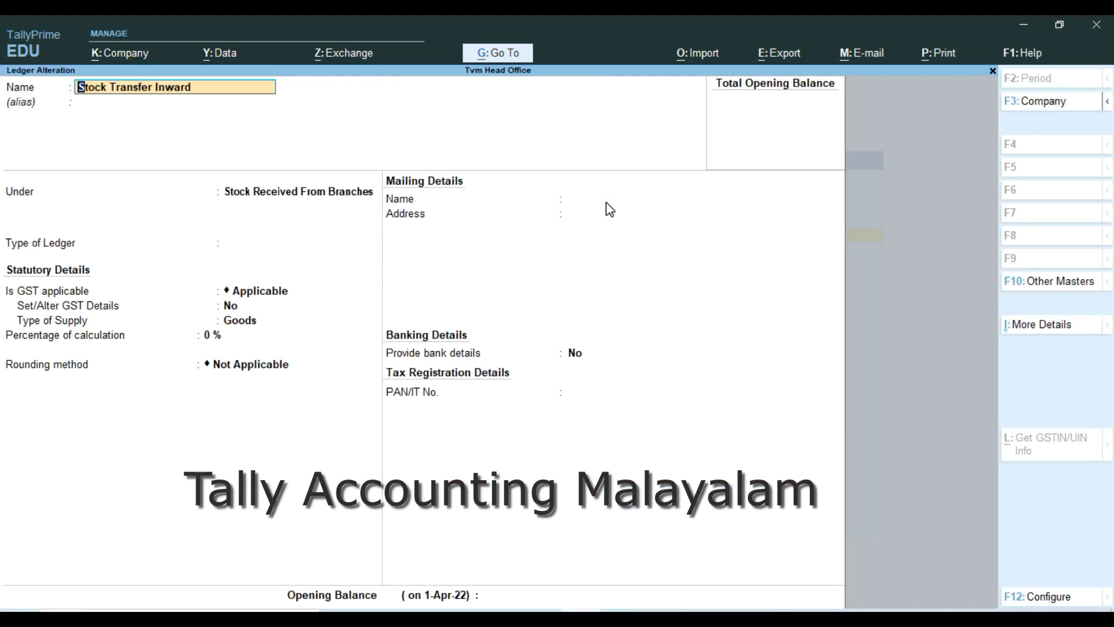
# Step: Review the Stock Transfer Inward ledger's name, parent group, ledger type and GST settings up to the type of supply
pyautogui.press('Return')
pyautogui.press('Return')
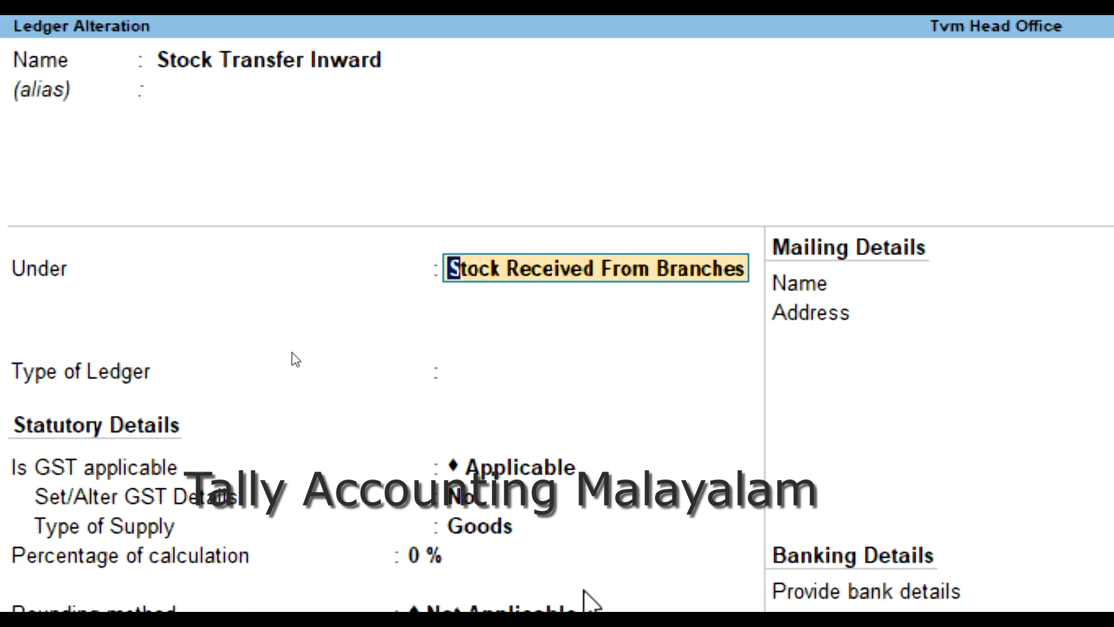
pyautogui.press('Return')
pyautogui.press('Return')
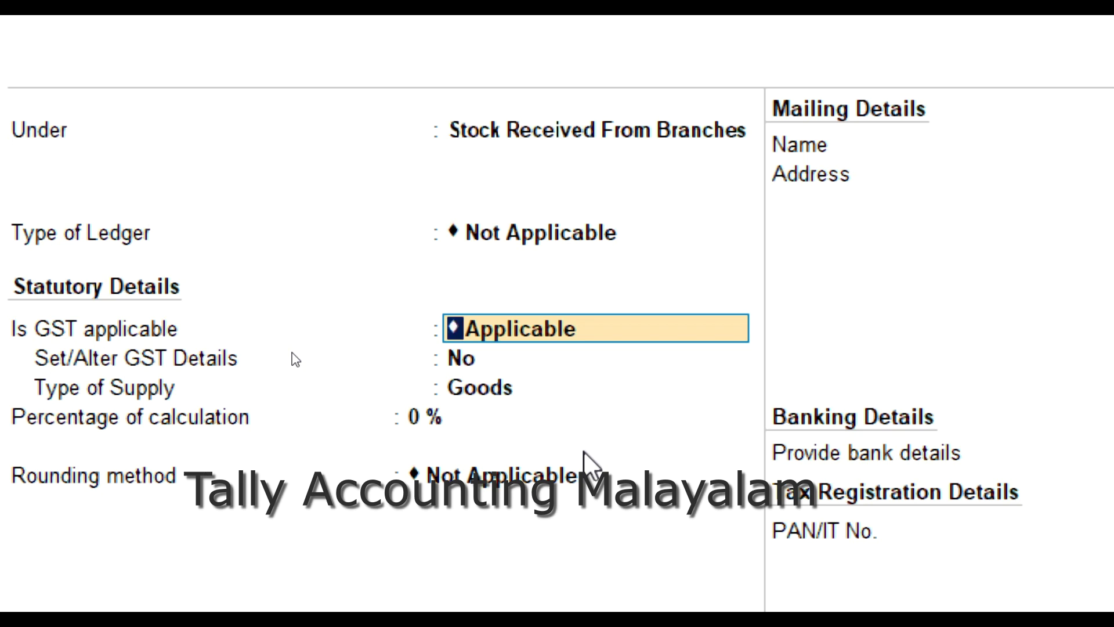
pyautogui.press('Return')
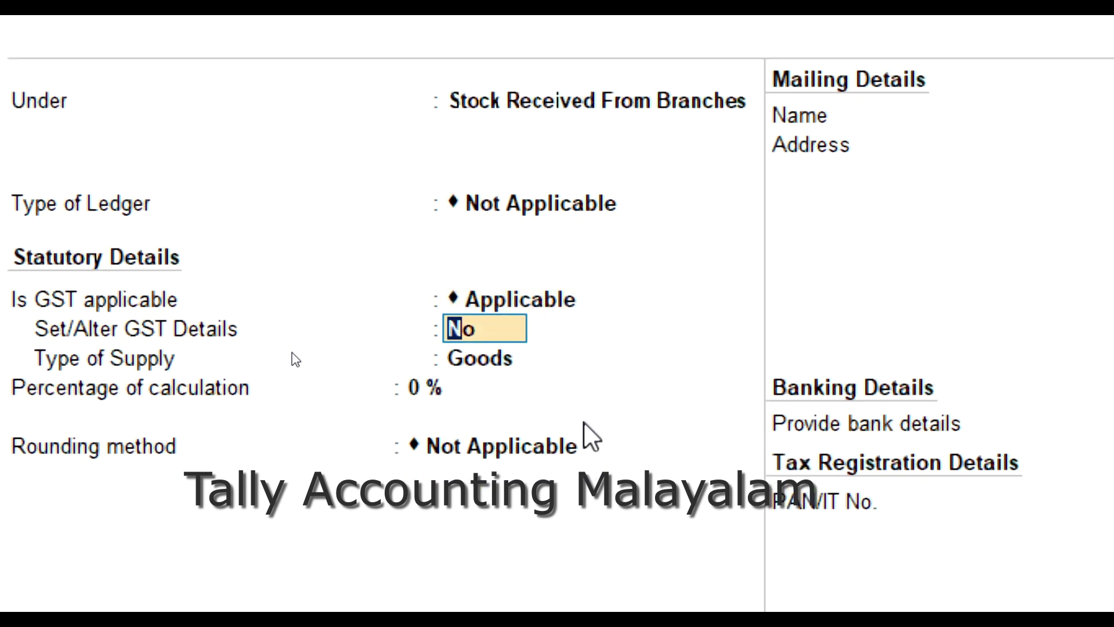
pyautogui.press('Return')
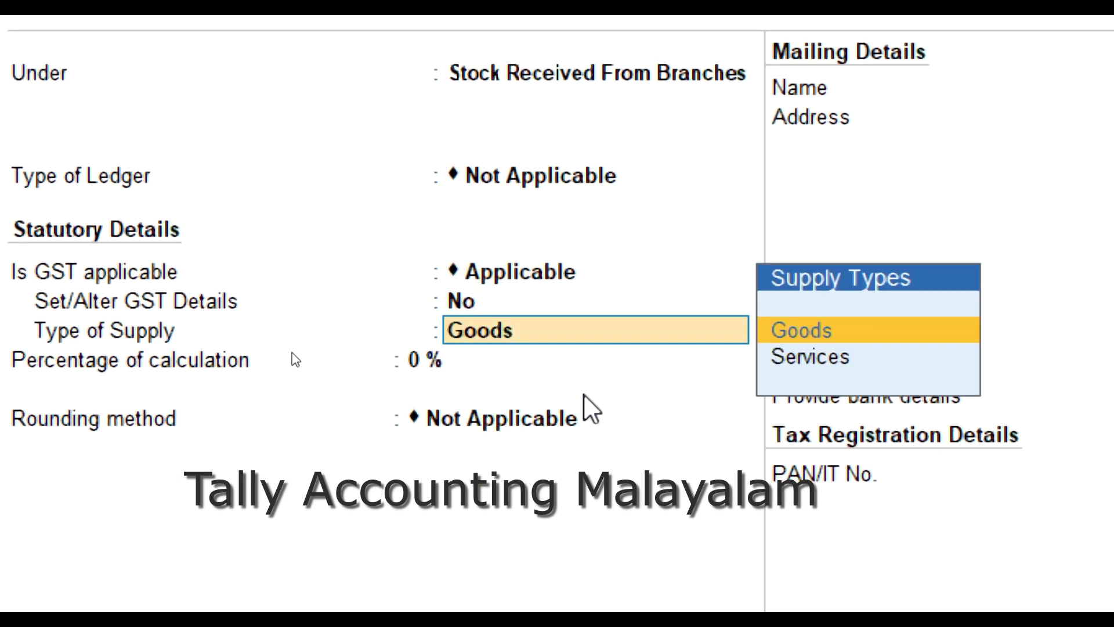
# Step: Check the Stock Transfer Inward ledger's remaining fields from type of supply through banking and opening balance, and accept the ledger
pyautogui.press('Return')
pyautogui.press('Return')
pyautogui.press('Return')
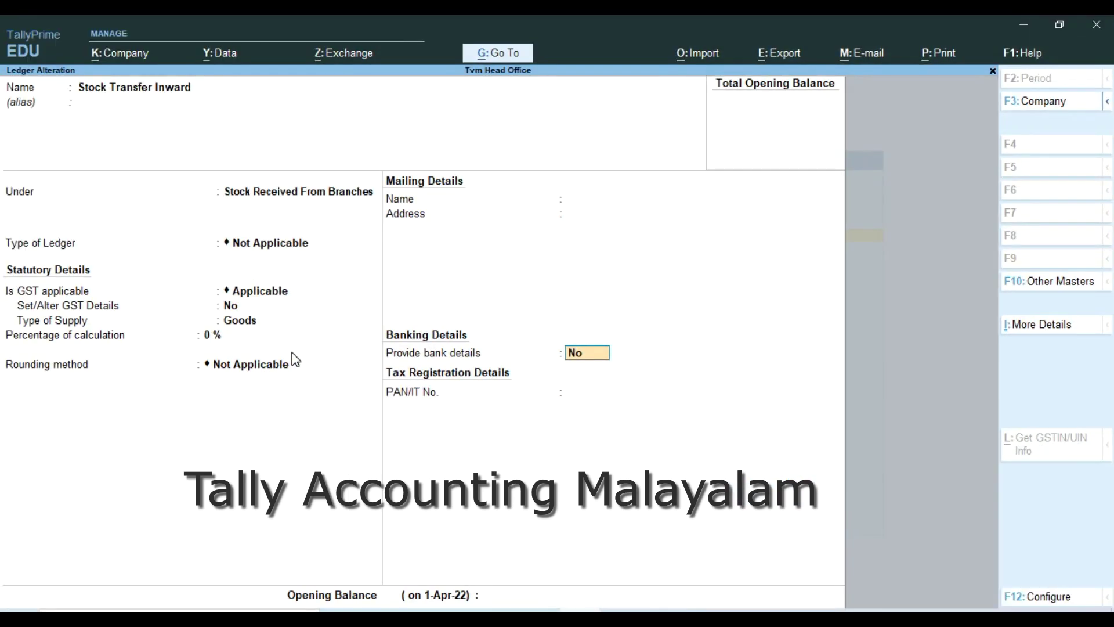
pyautogui.press('Return')
pyautogui.press('Return')
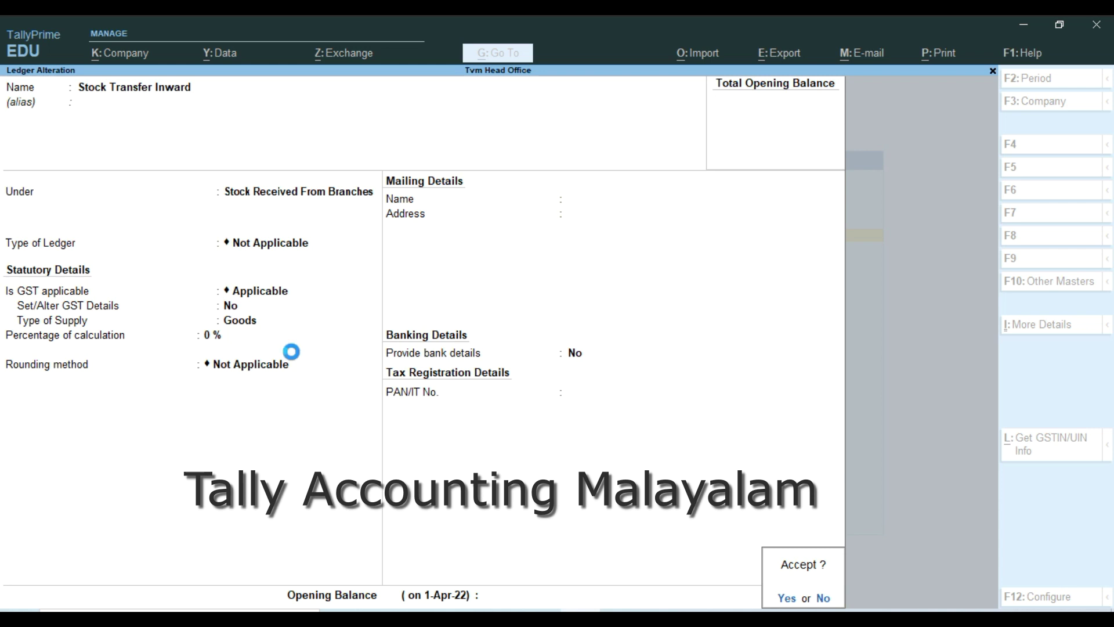
pyautogui.press('Return')
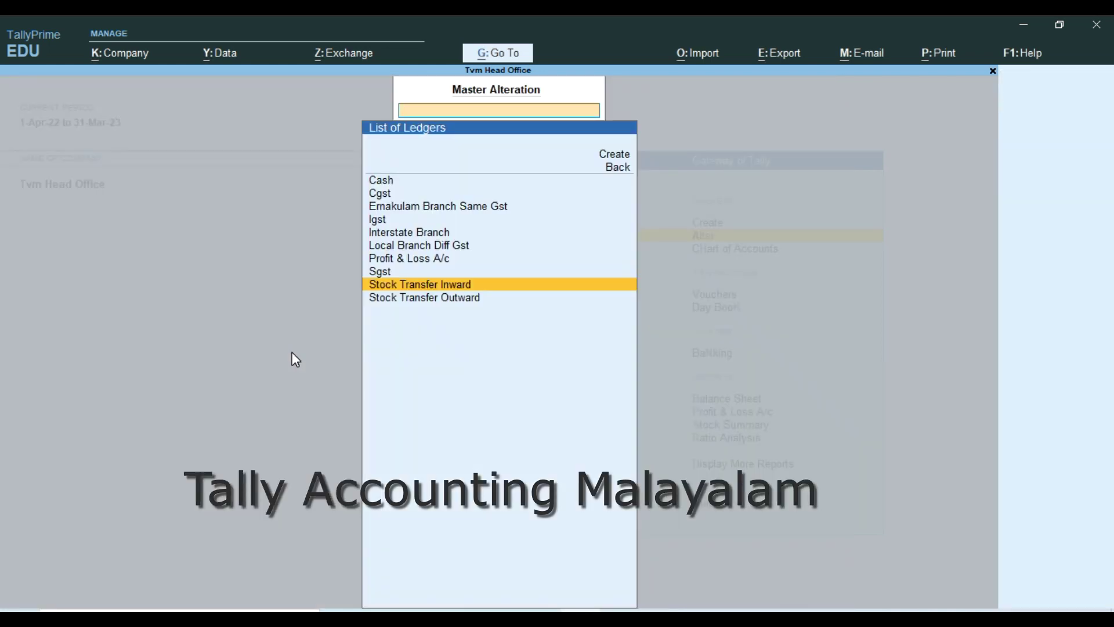
# Step: Open the Stock Transfer Outward ledger for alteration and review its name, parent group and type of ledger
pyautogui.press('Down')
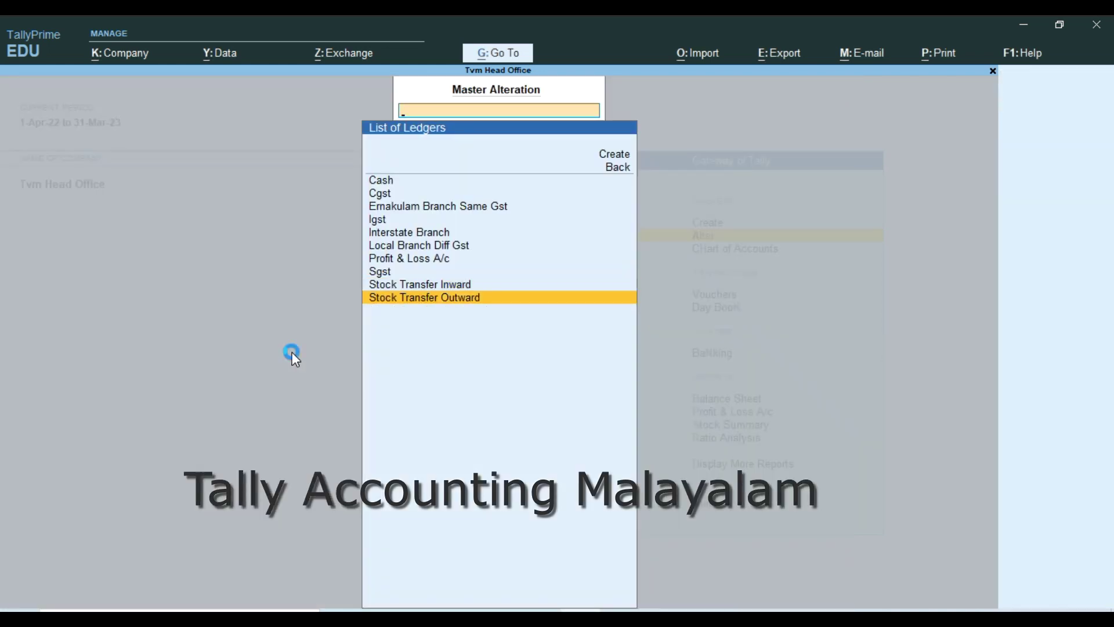
pyautogui.press('Return')
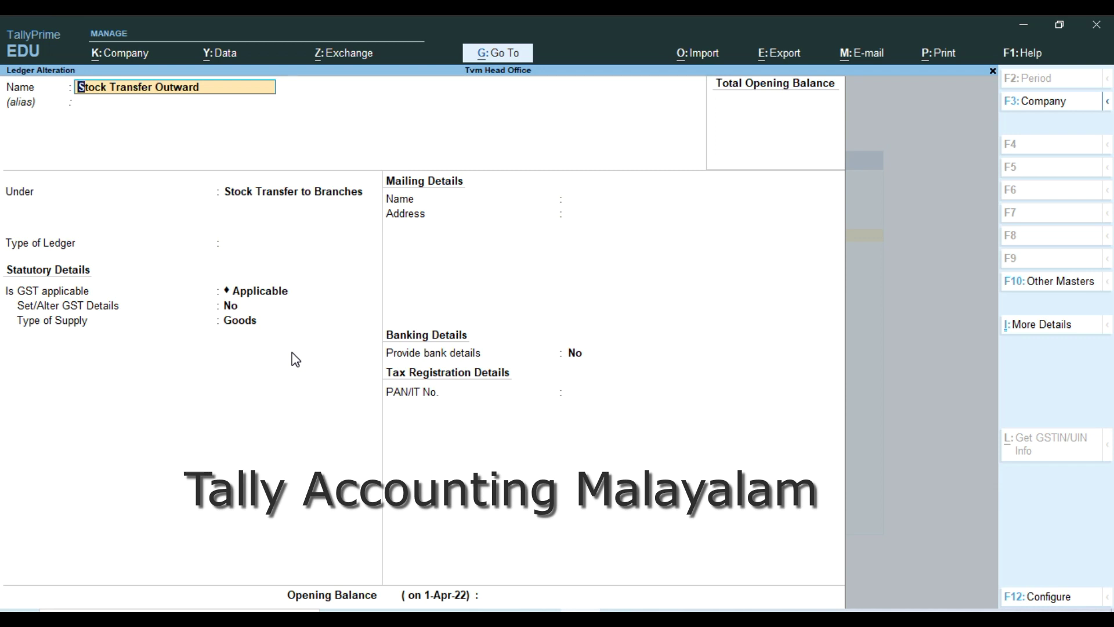
pyautogui.press('Return')
pyautogui.press('Return')
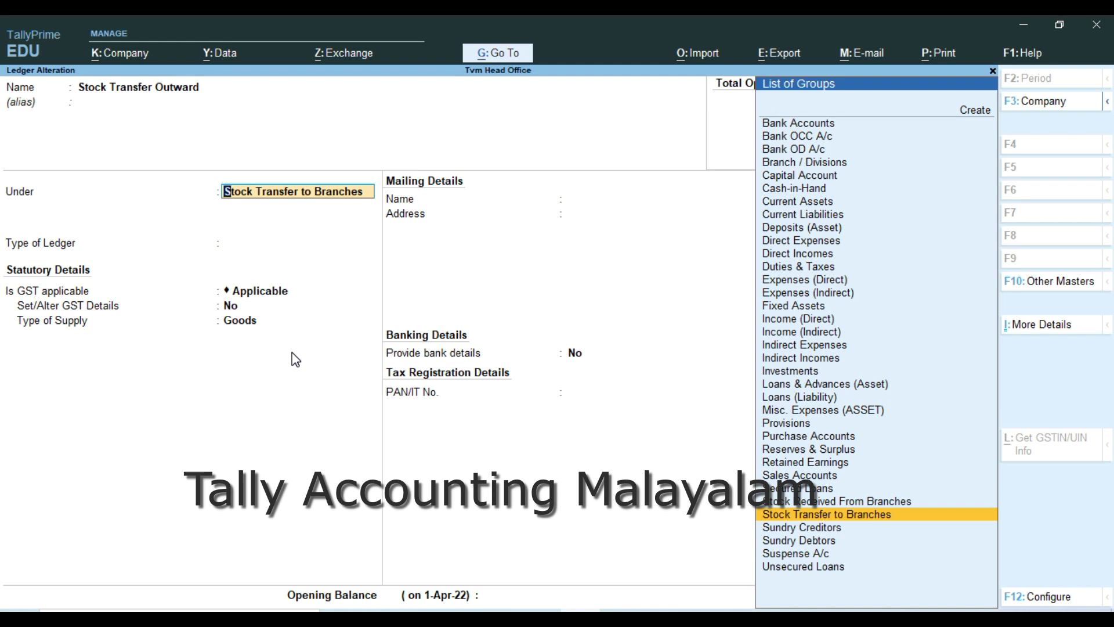
pyautogui.press('Return')
pyautogui.press('Return')
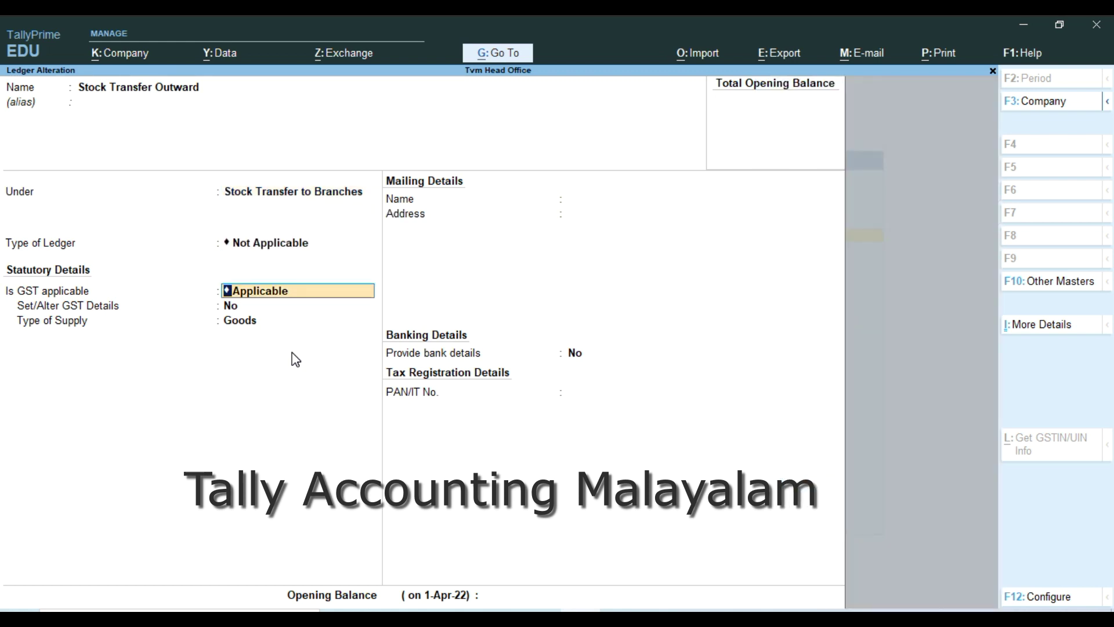
# Step: Check the Stock Transfer Outward ledger's GST applicability, type of supply, banking details and opening balance, and accept the ledger
pyautogui.press('Return')
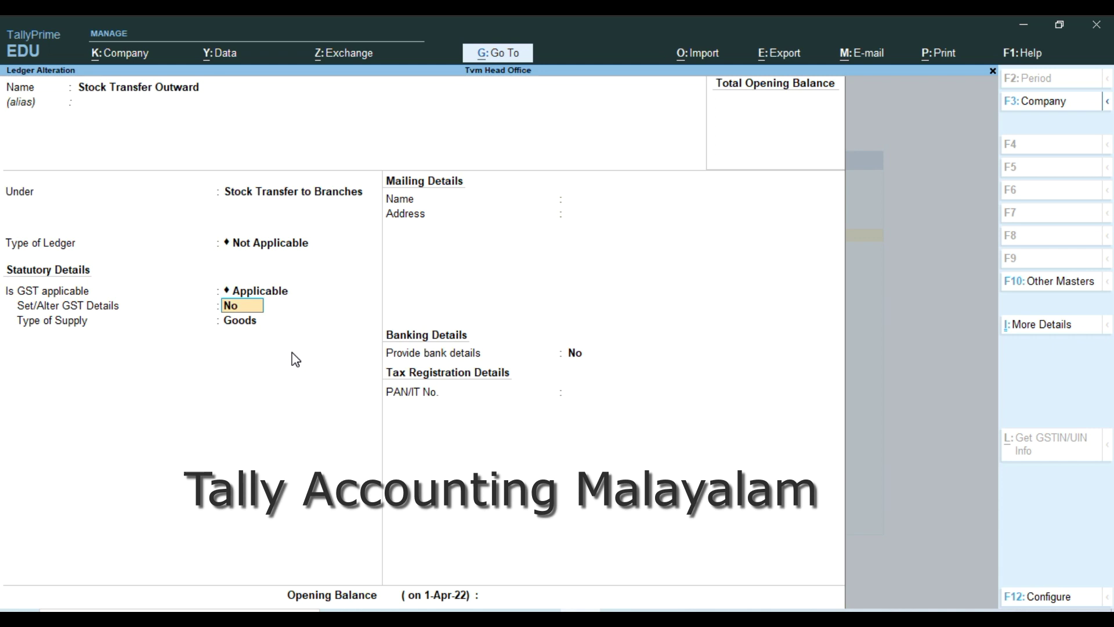
pyautogui.press('Return')
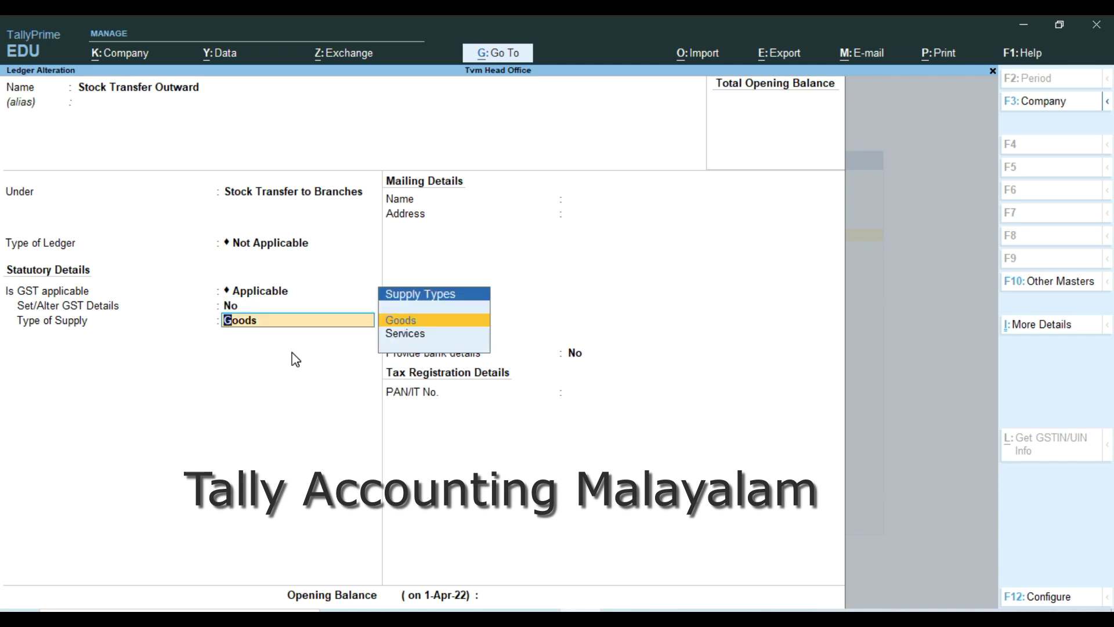
pyautogui.press('Return')
pyautogui.press('Return')
pyautogui.press('Return')
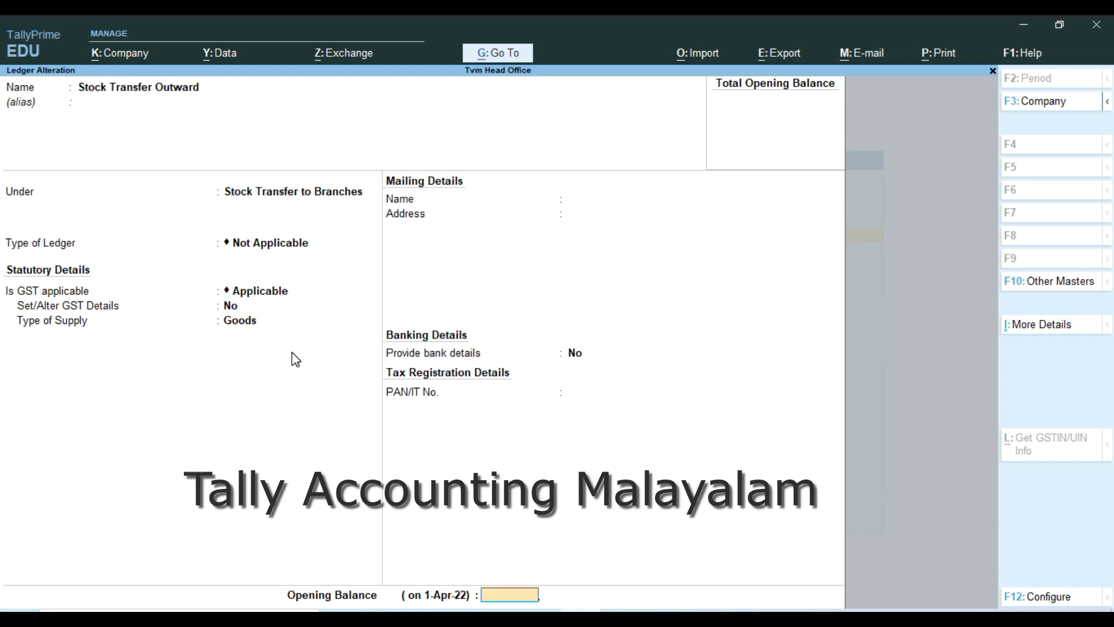
pyautogui.press('Return')
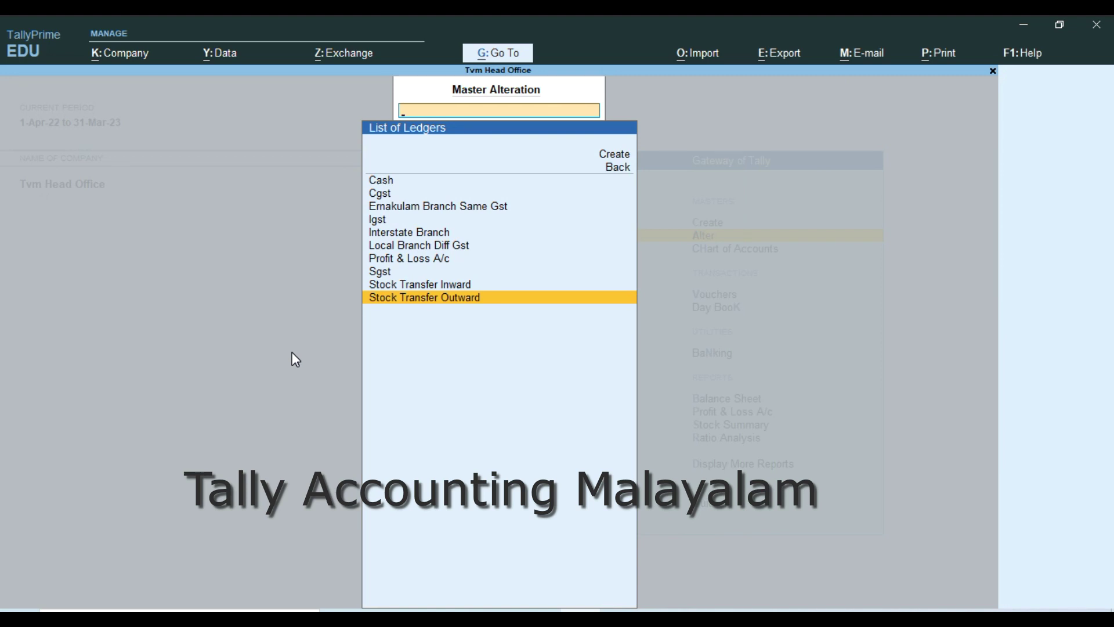
# Step: Look over the Sgst, Cgst and Igst tax ledgers in the ledger list and return to the Gateway of Tally
pyautogui.press('Up')
pyautogui.press('Up')
pyautogui.press('Up')
pyautogui.press('Up')
pyautogui.press('Up')
pyautogui.press('Up')
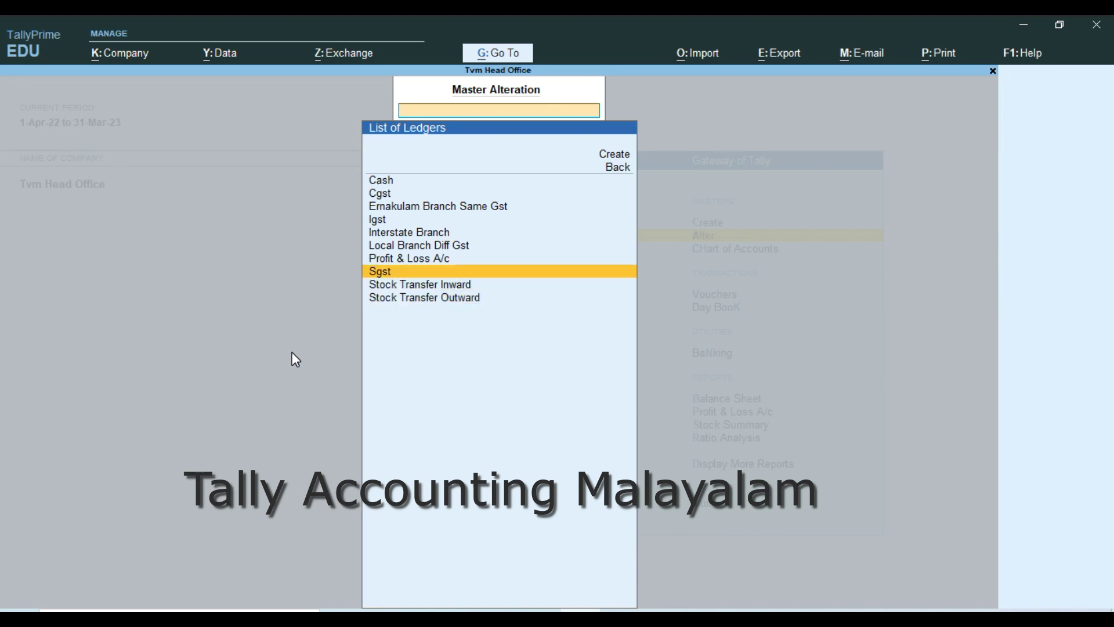
pyautogui.press('Up')
pyautogui.press('Up')
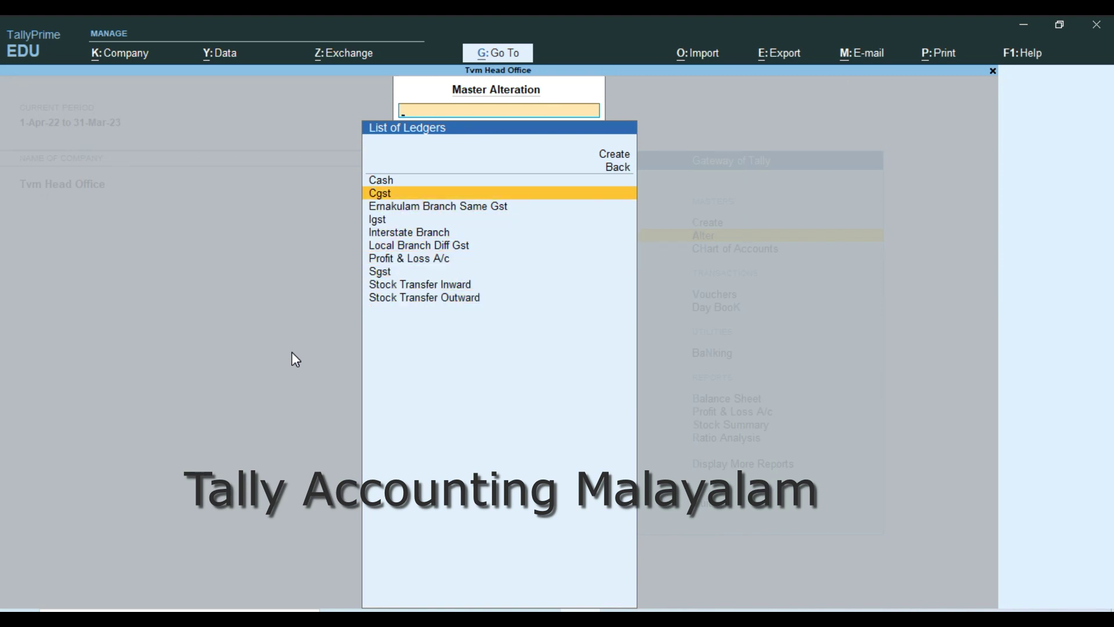
pyautogui.press('Down')
pyautogui.press('Down')
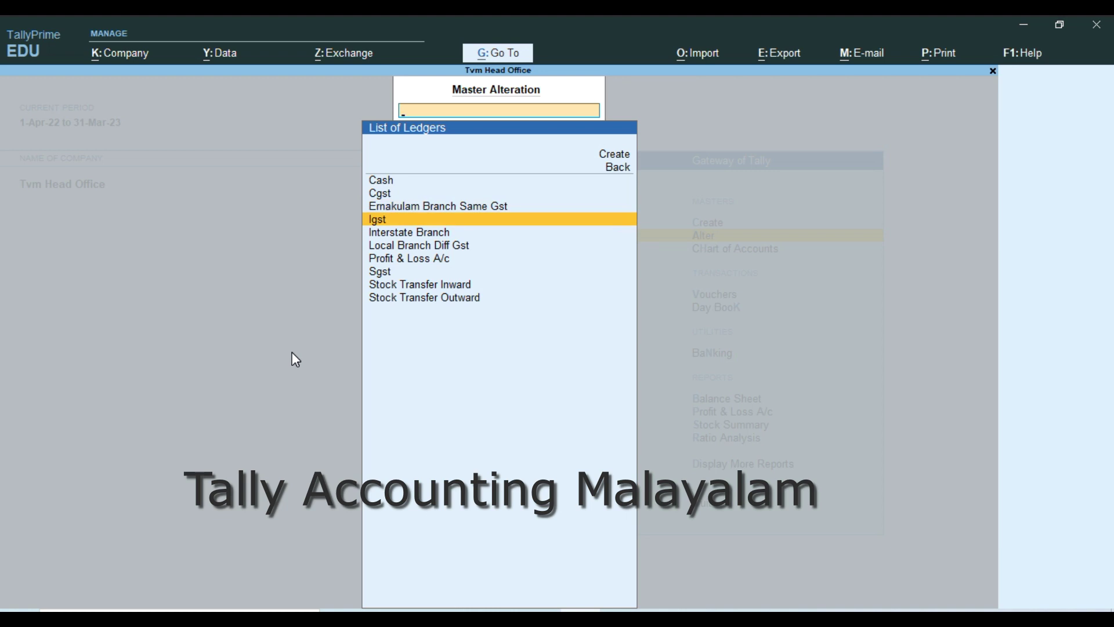
pyautogui.press('Escape')
pyautogui.press('Escape')
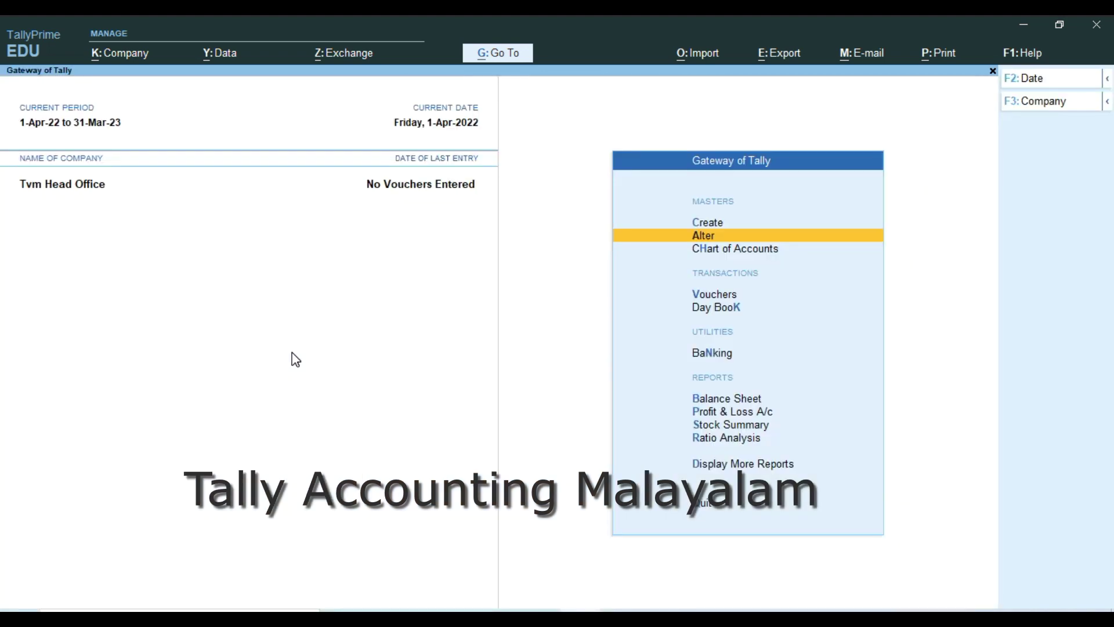
# Step: Start a purchase voucher with no supplier invoice number and choose Ernakulam Branch Same Gst as the party account
pyautogui.press('F9')
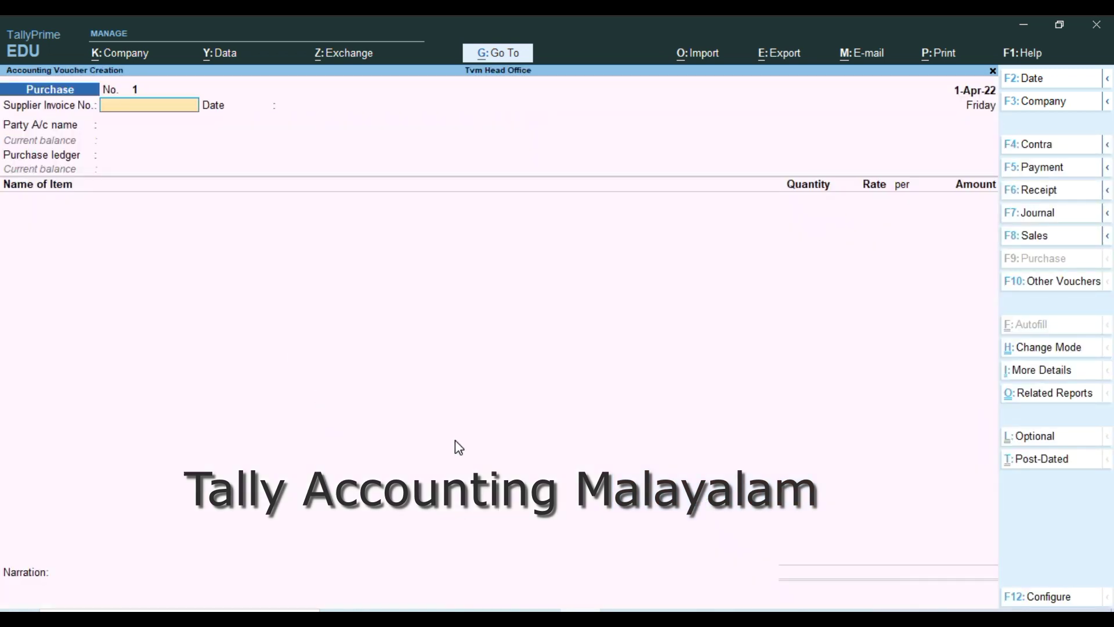
pyautogui.press('Return')
pyautogui.press('Return')
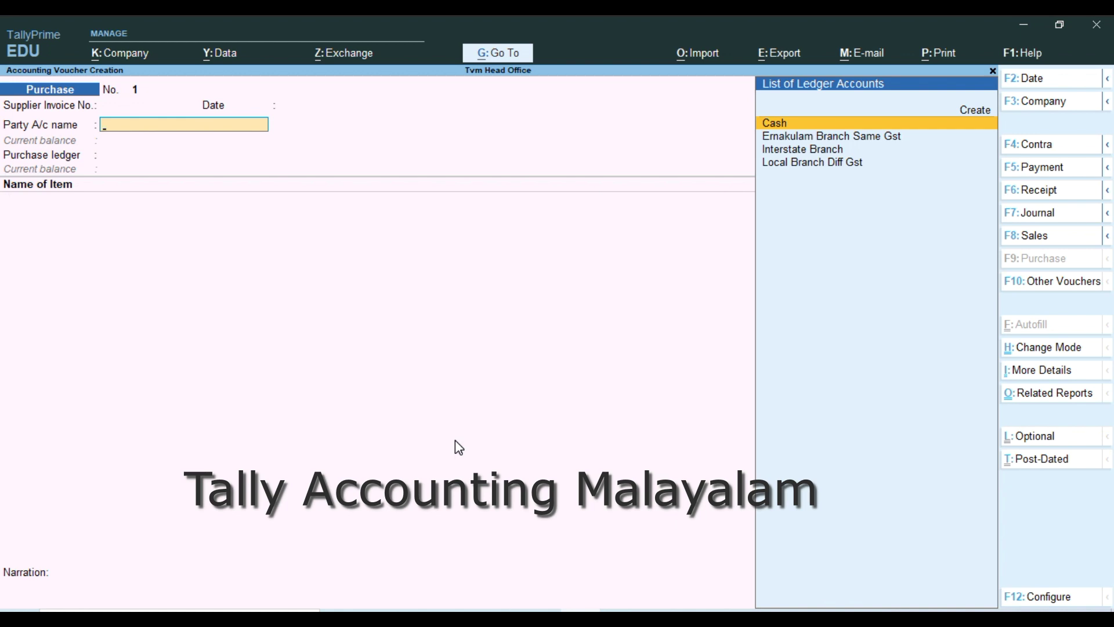
pyautogui.press('Down')
pyautogui.press('Return')
# Step: Leave all receipt details blank and accept the Ernakulam branch's party details for the purchase voucher
pyautogui.press('Return')
pyautogui.press('Return')
pyautogui.press('Return')
pyautogui.press('Return')
pyautogui.press('Return')
pyautogui.press('Return')
pyautogui.press('Return')
pyautogui.press('Return')
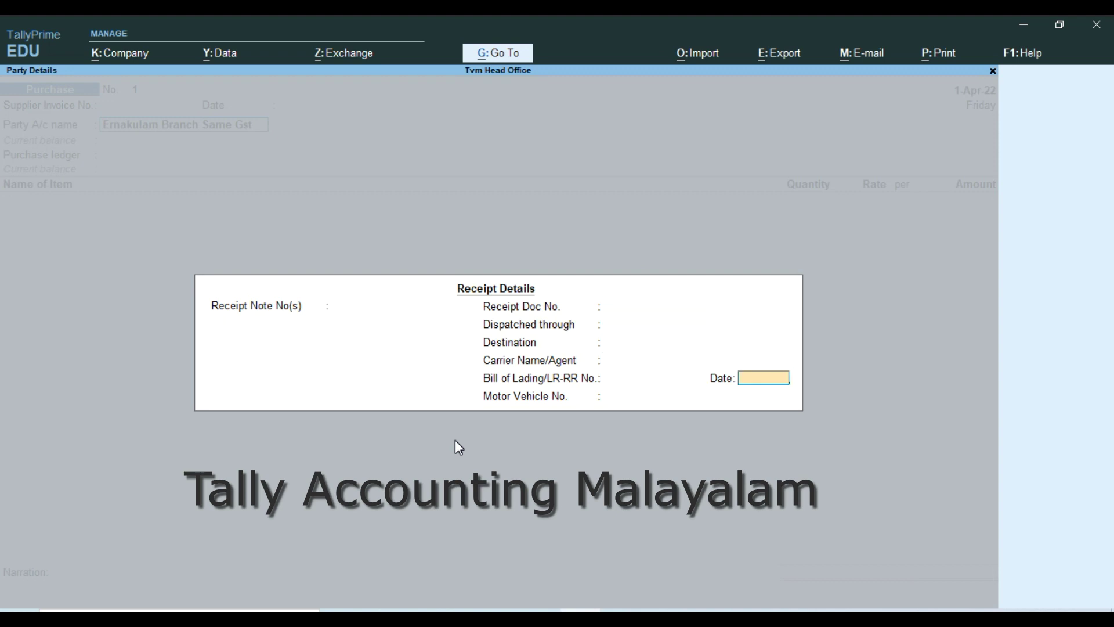
pyautogui.press('Return')
pyautogui.press('Return')
pyautogui.press('Return')
pyautogui.press('Return')
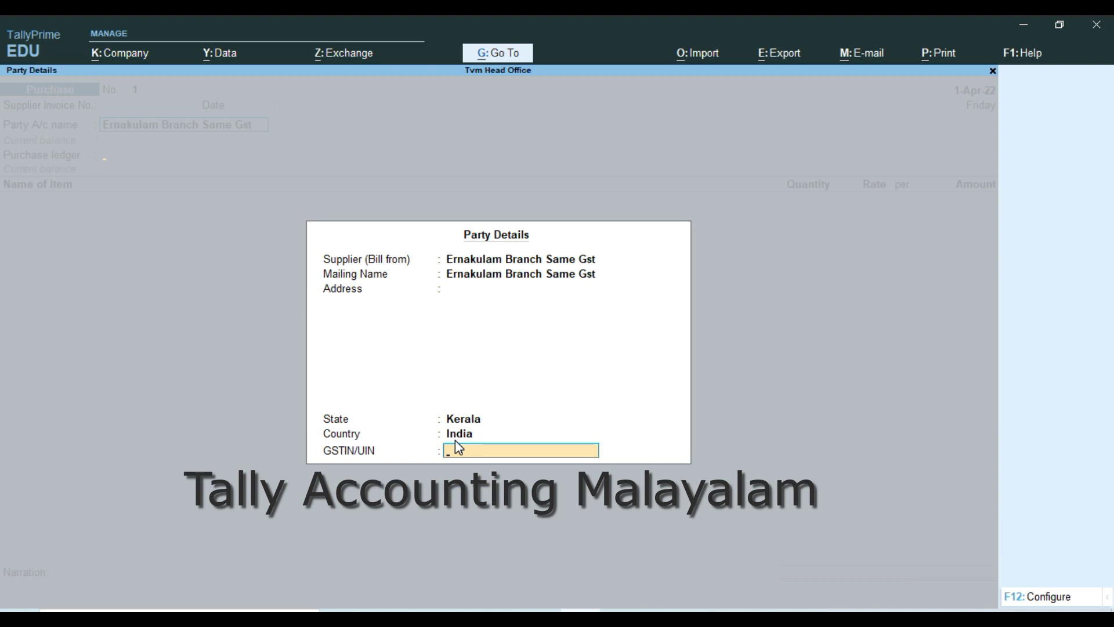
pyautogui.press('Return')
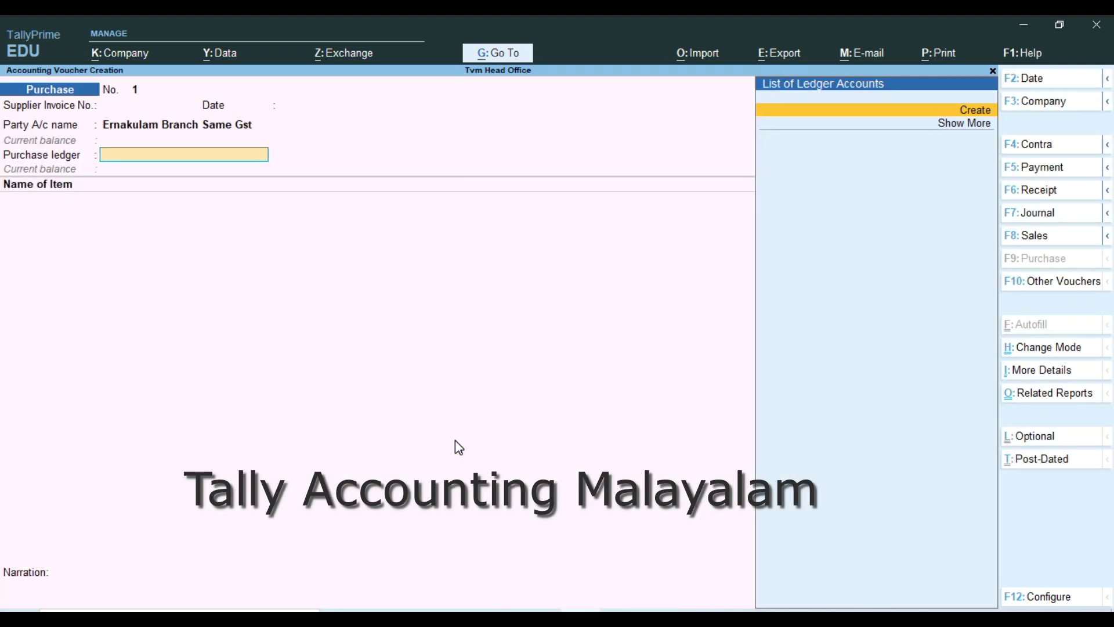
# Step: Show more ledgers, choose Stock Transfer Inward as the purchase ledger, and leave the tax classification blank
pyautogui.click(955, 127)
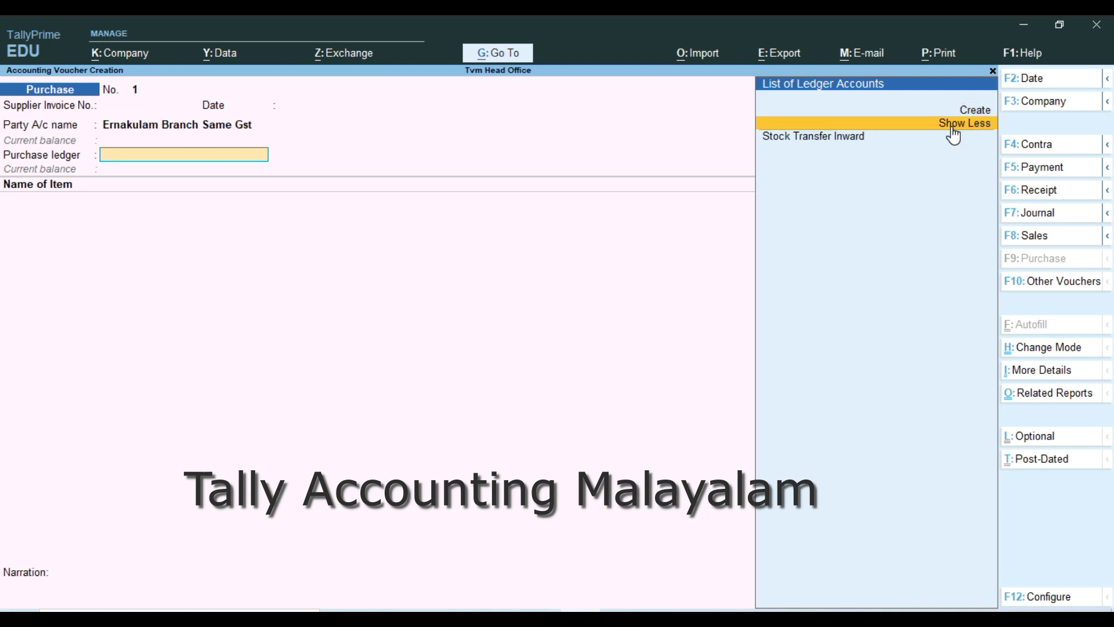
pyautogui.click(905, 138)
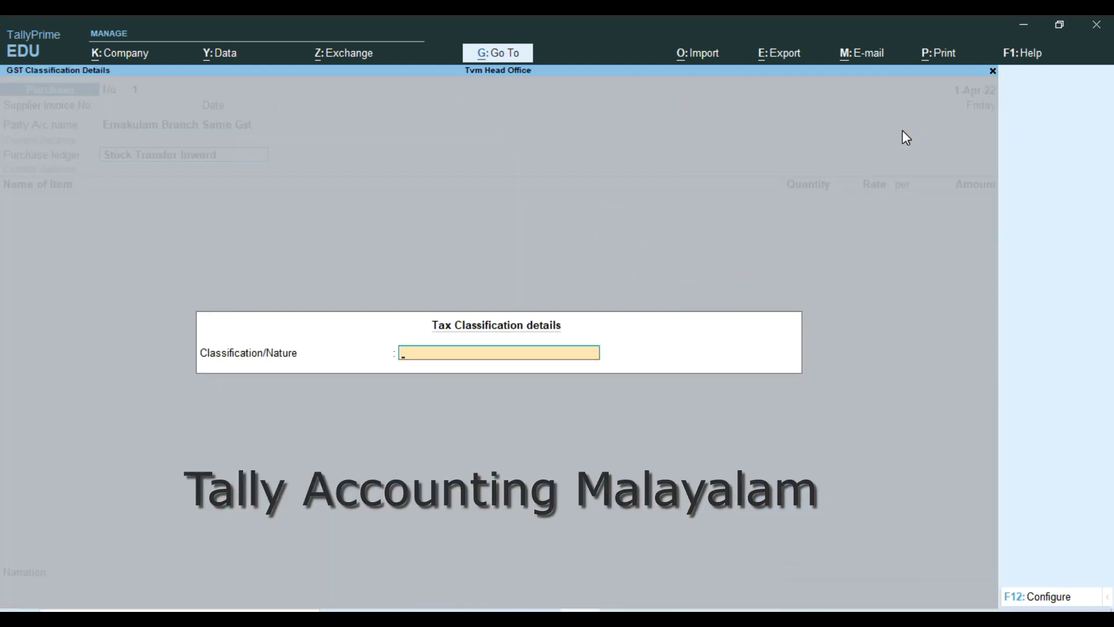
pyautogui.press('Return')
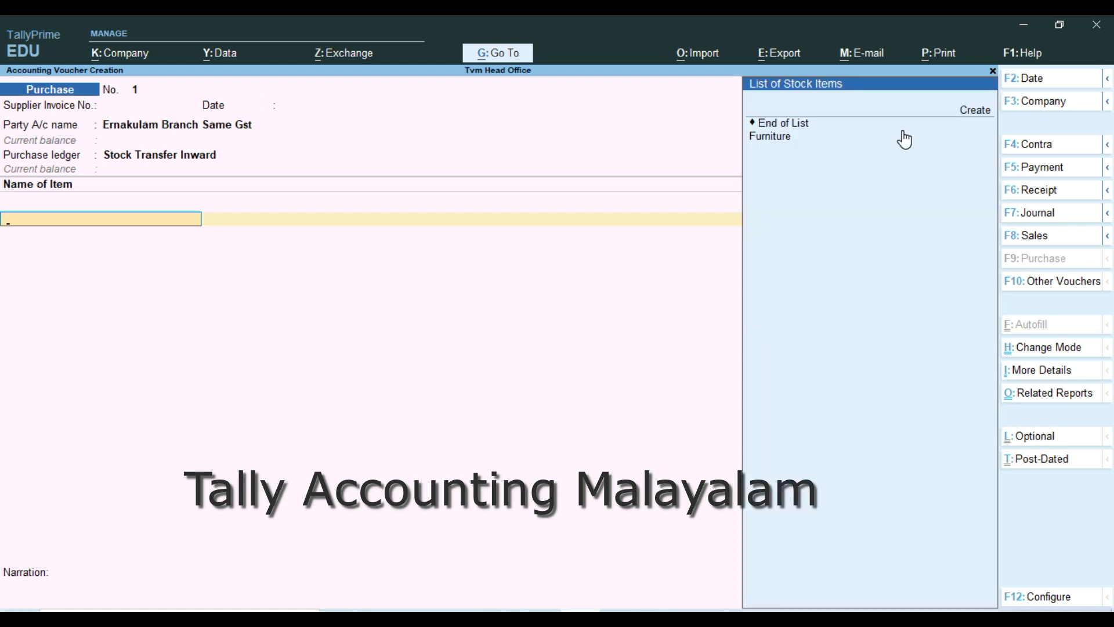
# Step: Choose Furniture as the voucher's item and open its stock item master for alteration
pyautogui.press('Return')
pyautogui.press('BackSpace')
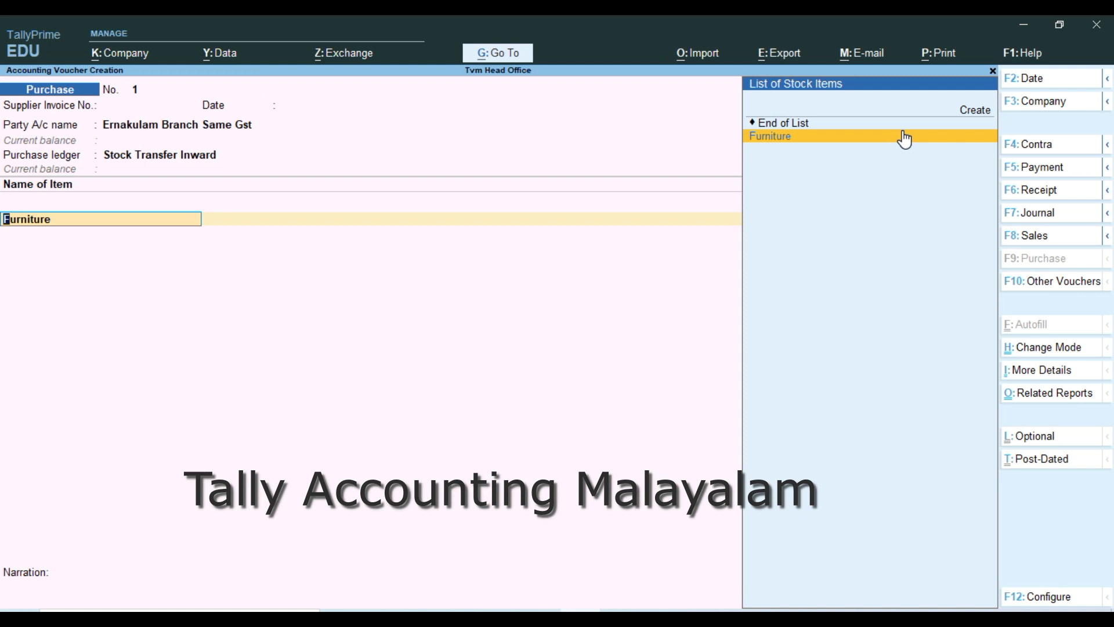
pyautogui.hotkey('ctrl', 'Return')
pyautogui.press('Return')
pyautogui.press('Return')
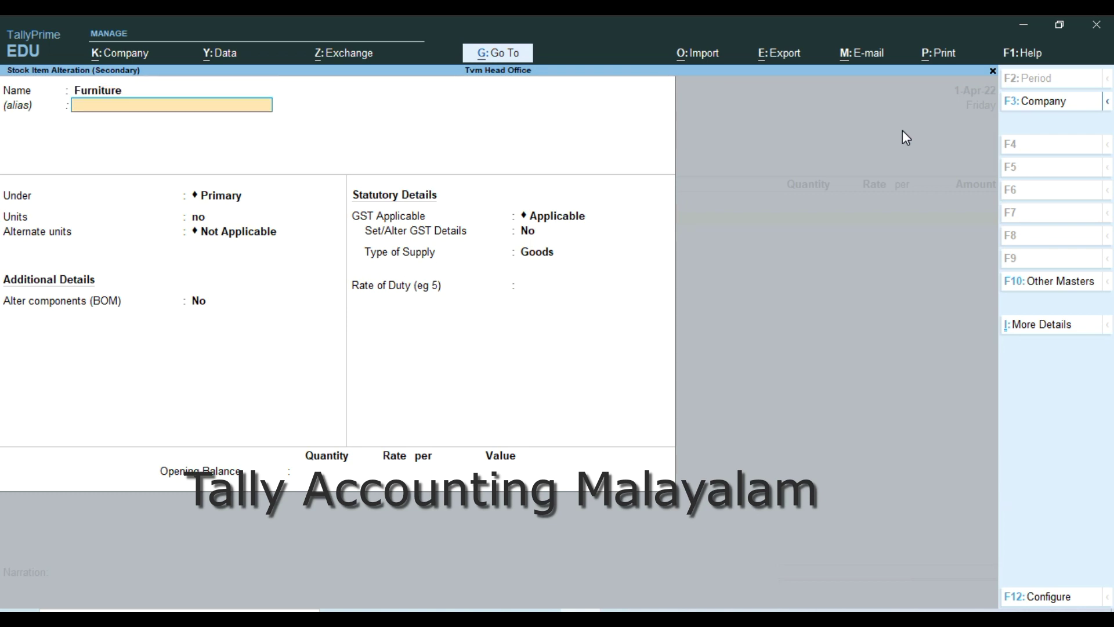
# Step: Check the Furniture item's parent group, units, components and GST applicability
pyautogui.press('Return')
pyautogui.press('Return')
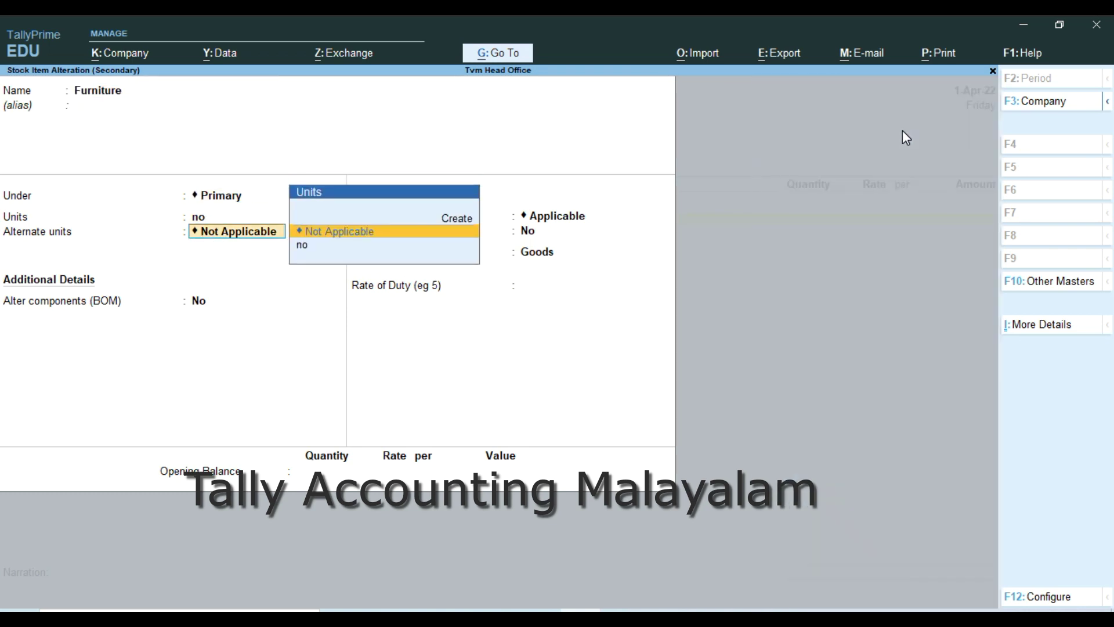
pyautogui.press('Return')
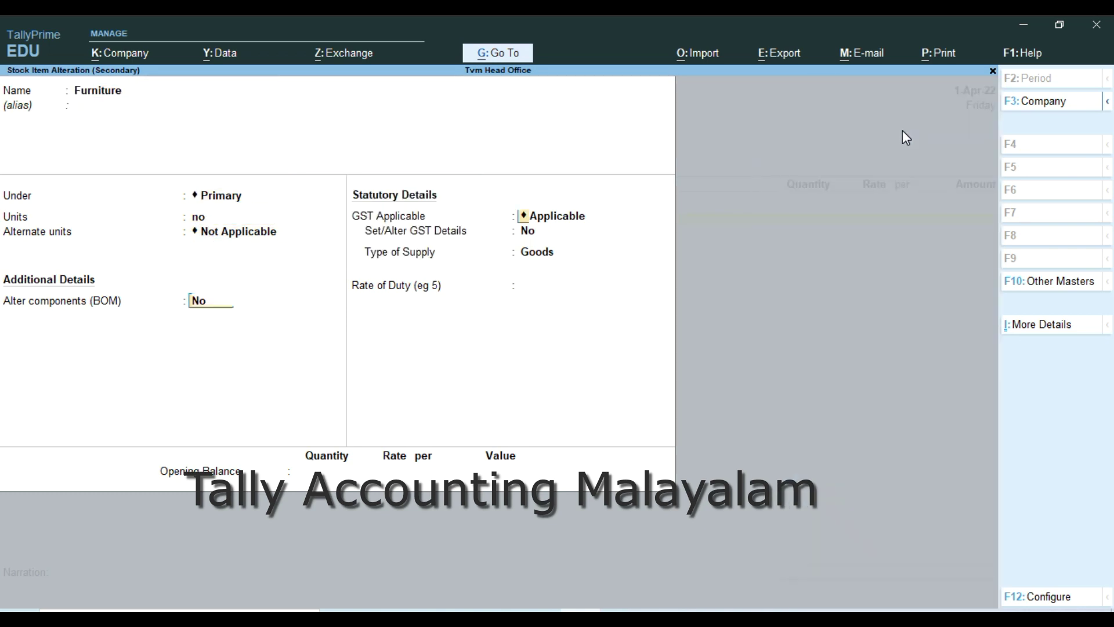
pyautogui.press('Return')
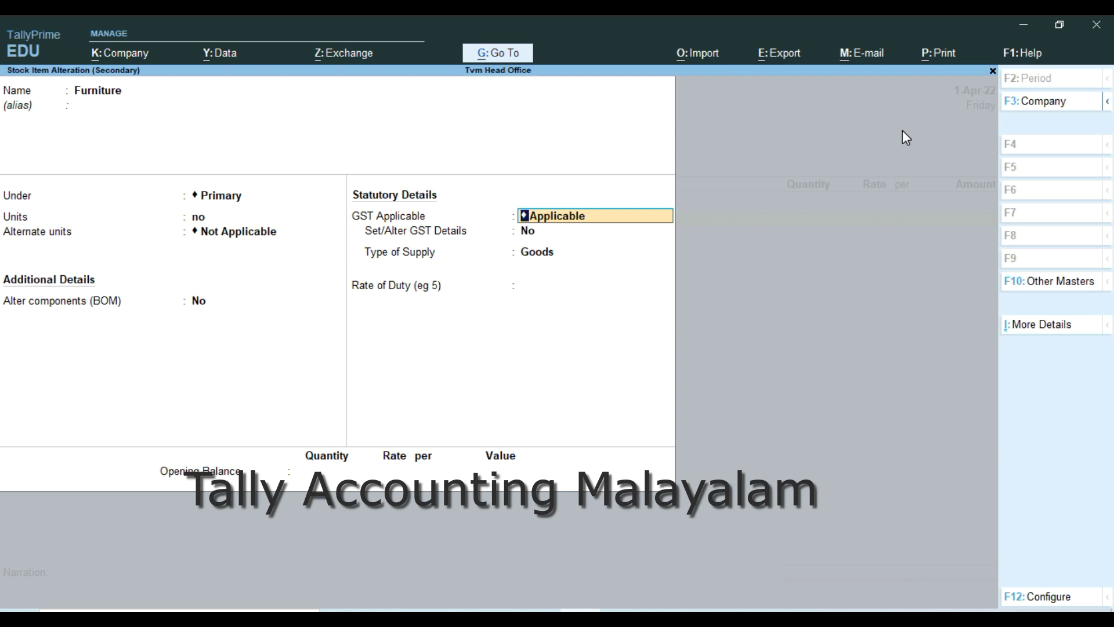
pyautogui.press('Return')
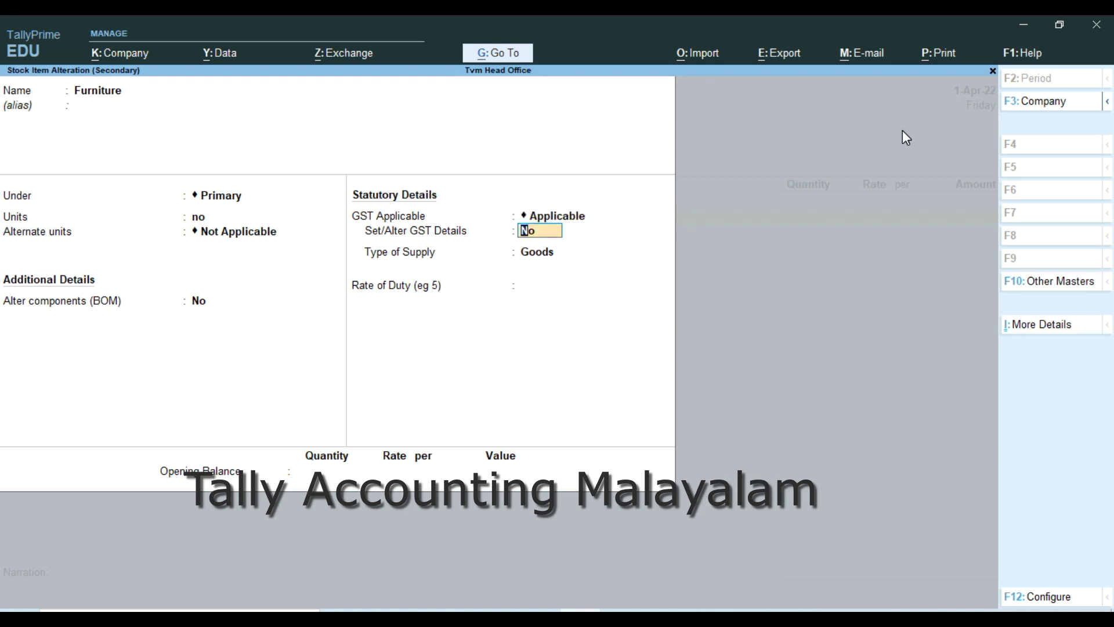
# Step: Check the Furniture item's HSN/SAC details, taxability and tax rates in its GST details
pyautogui.write('y')
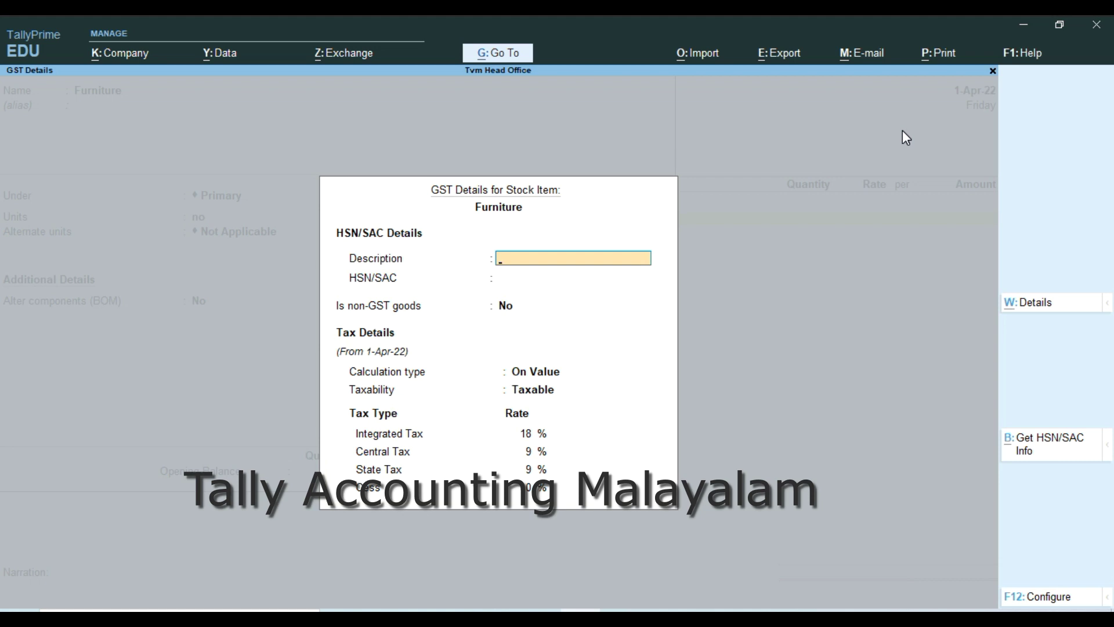
pyautogui.press('Return')
pyautogui.press('Return')
pyautogui.press('Return')
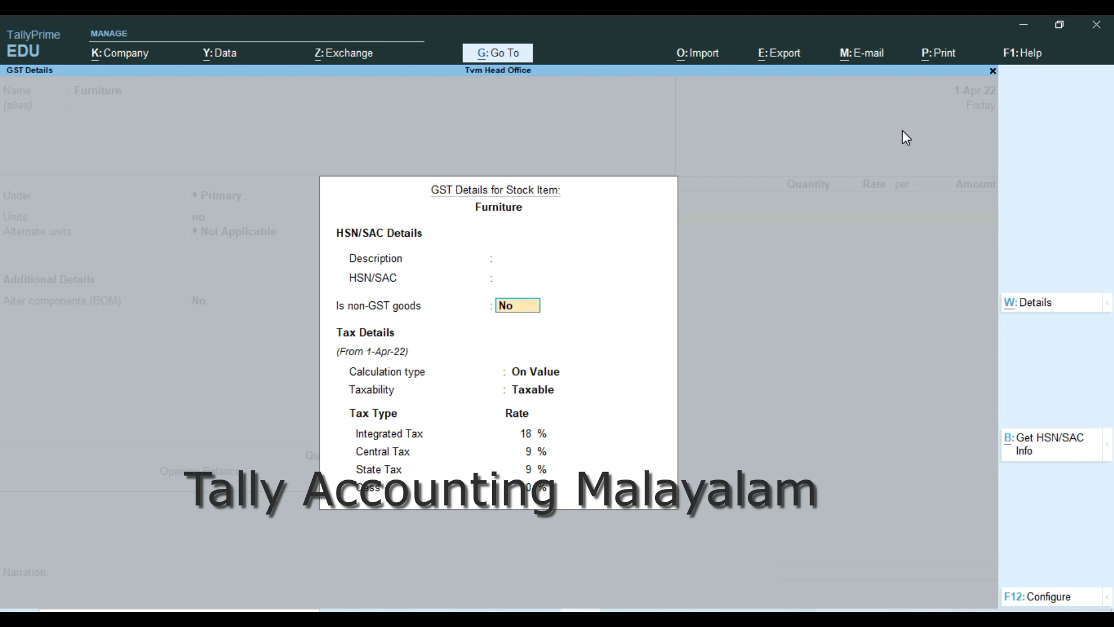
pyautogui.press('Return')
pyautogui.press('Return')
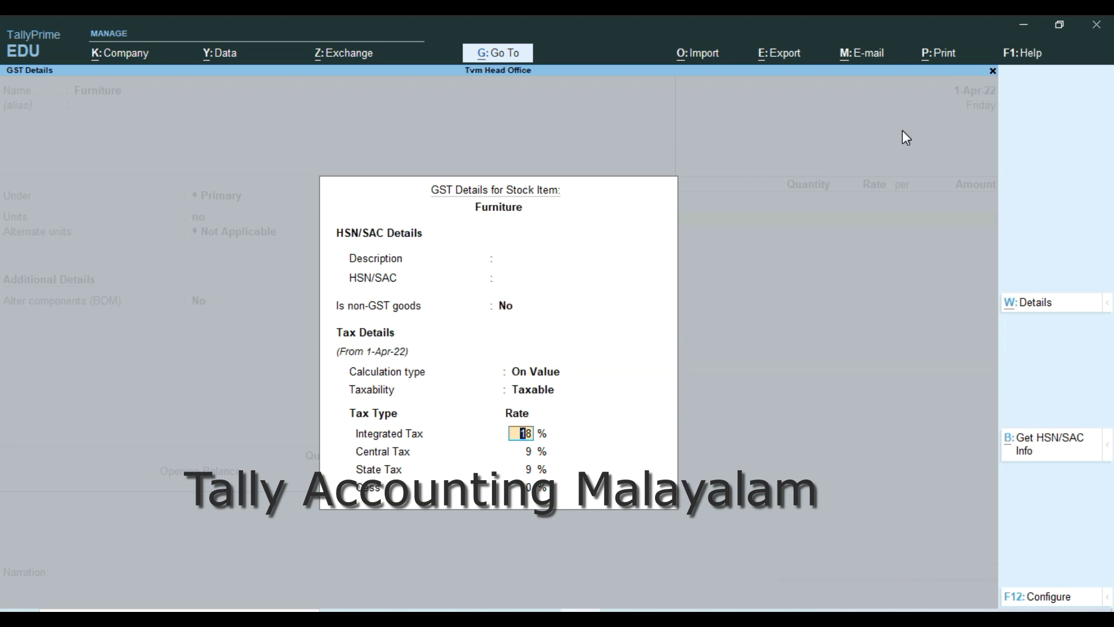
pyautogui.press('Return')
pyautogui.press('Return')
pyautogui.press('Return')
pyautogui.press('Return')
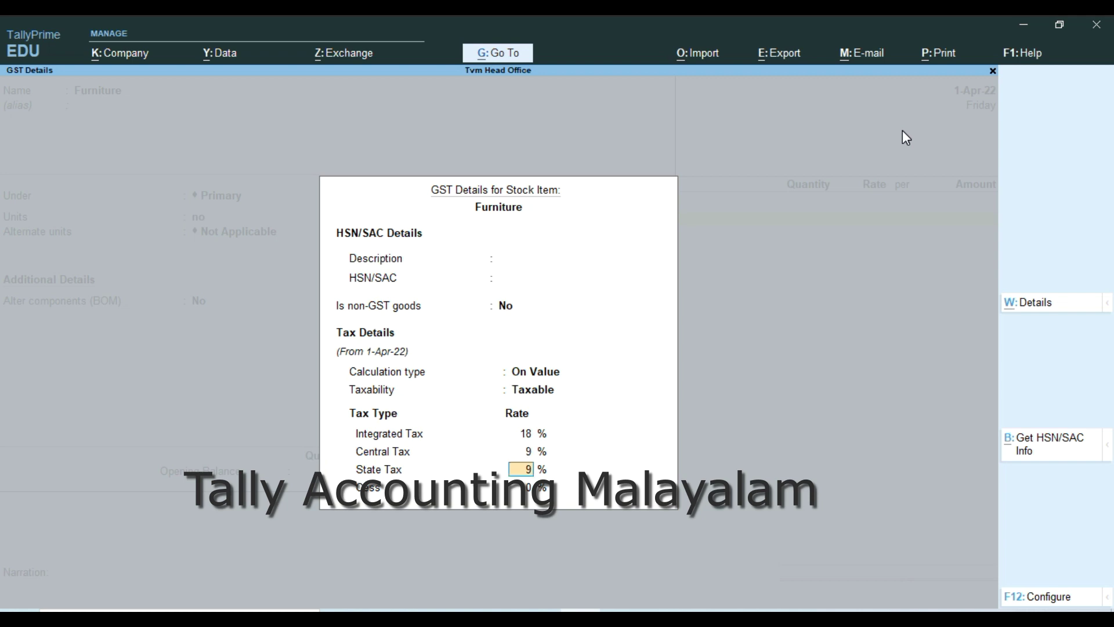
pyautogui.press('Return')
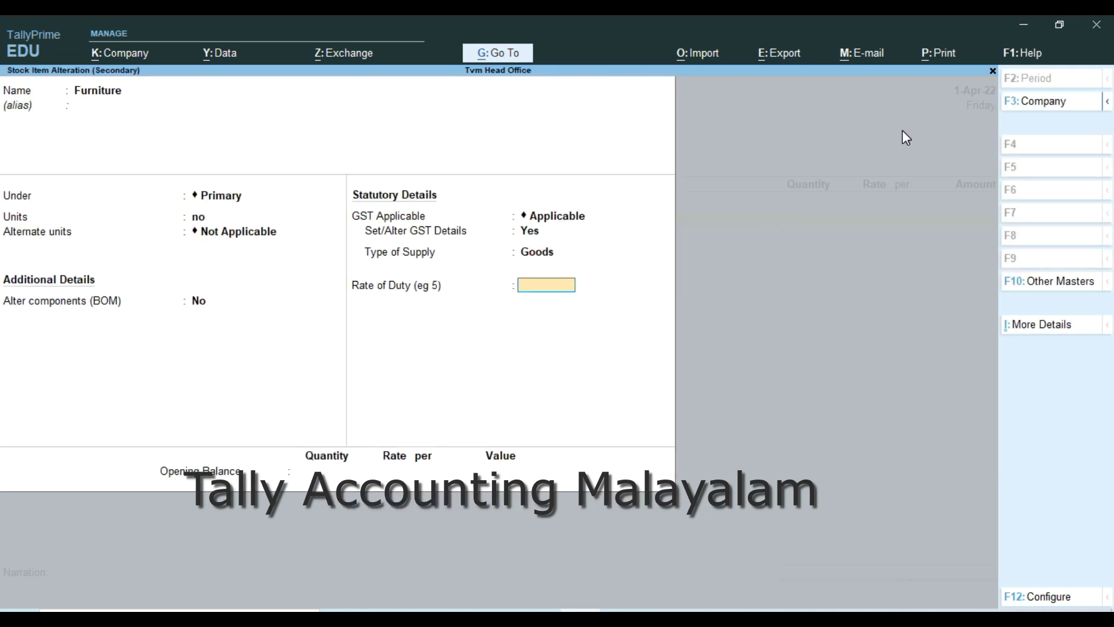
# Step: Leave the Furniture item's rate of duty blank and save the stock item
pyautogui.press('Return')
pyautogui.press('Return')
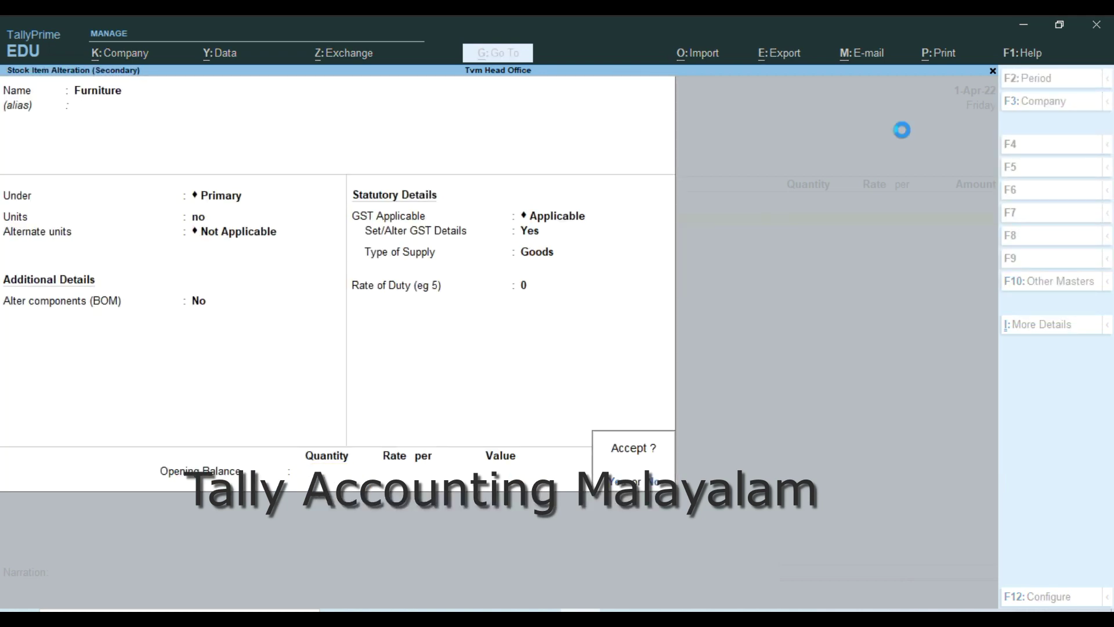
pyautogui.press('Return')
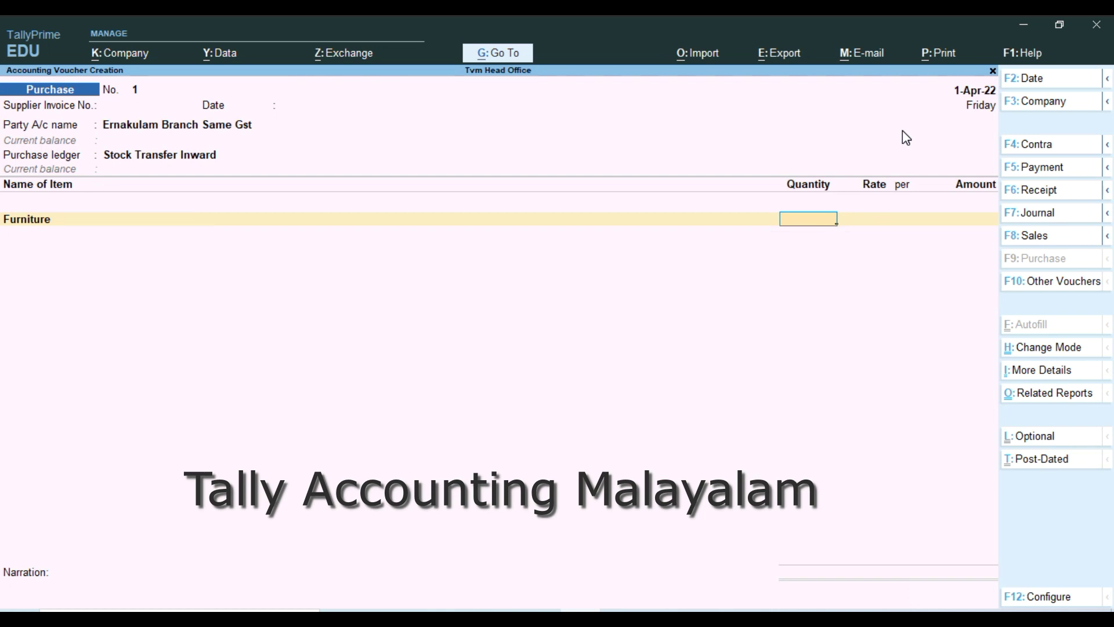
# Step: Enter a quantity of 100 no at a rate of 23,000 for the Furniture line of the purchase voucher
pyautogui.write('100')
pyautogui.press('Return')
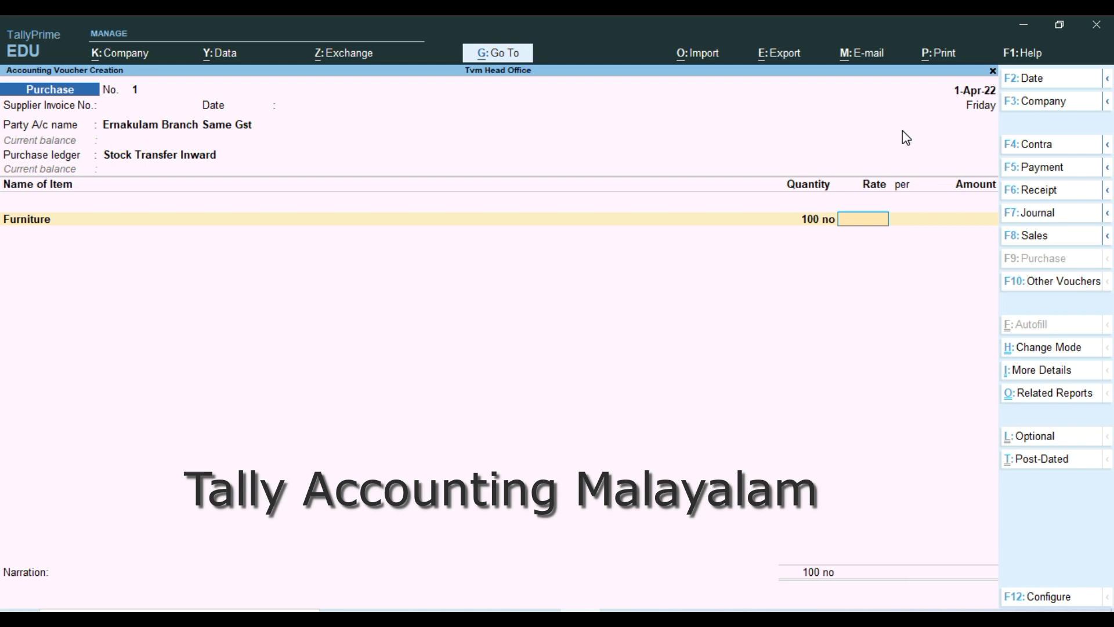
pyautogui.write('23,0')
pyautogui.write('000')
pyautogui.press('Return')
pyautogui.press('Return')
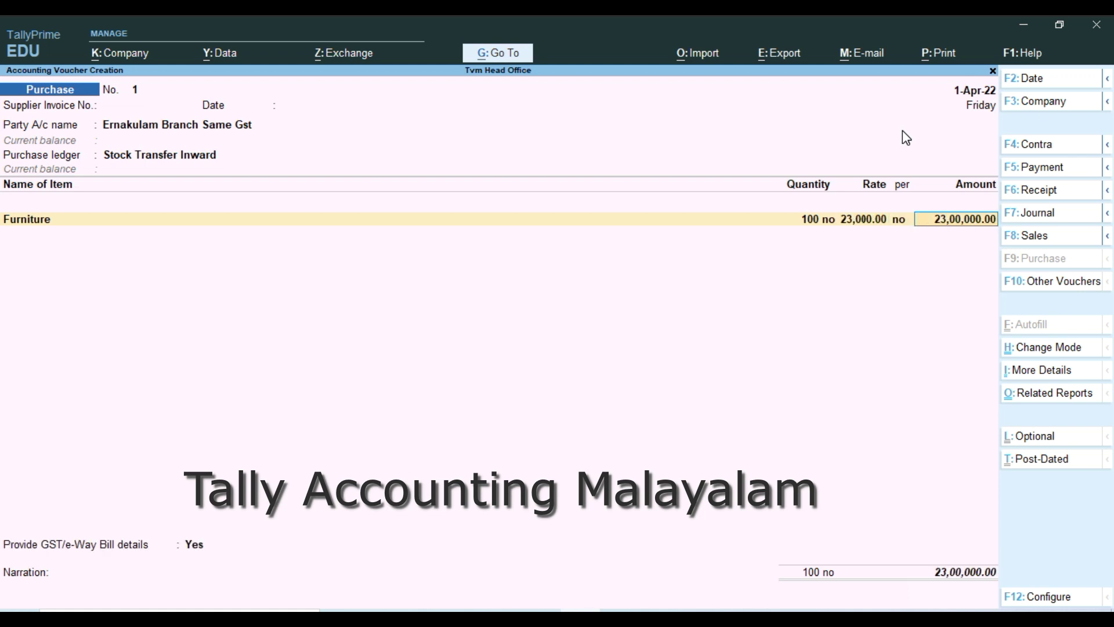
pyautogui.press('Return')
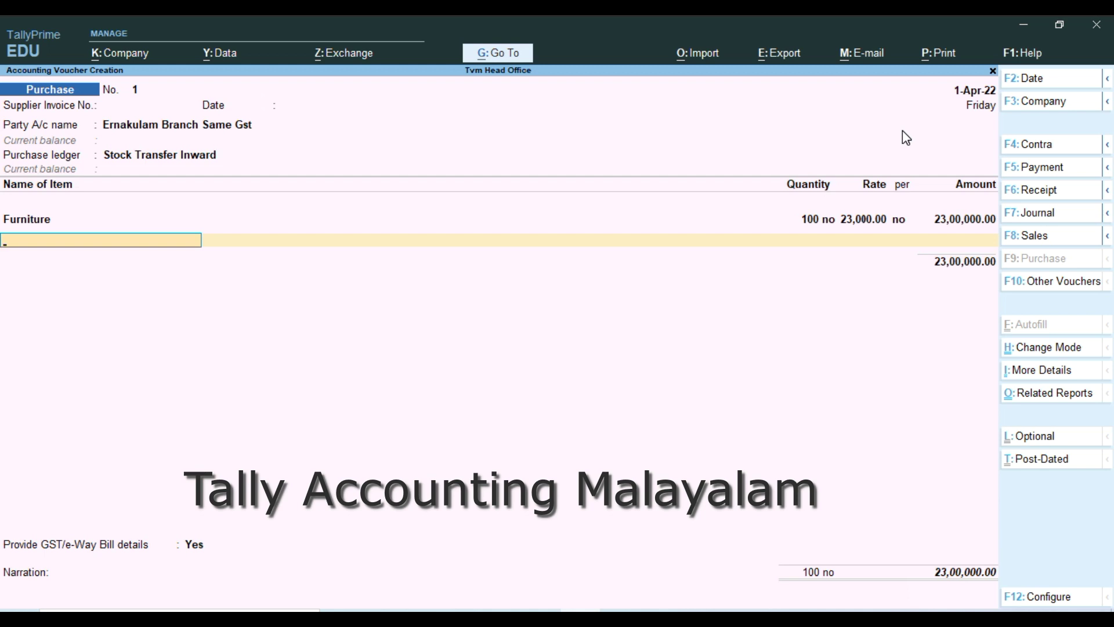
# Step: Check the voucher configuration's option for selecting a common ledger account for item allocation
pyautogui.press('F12')
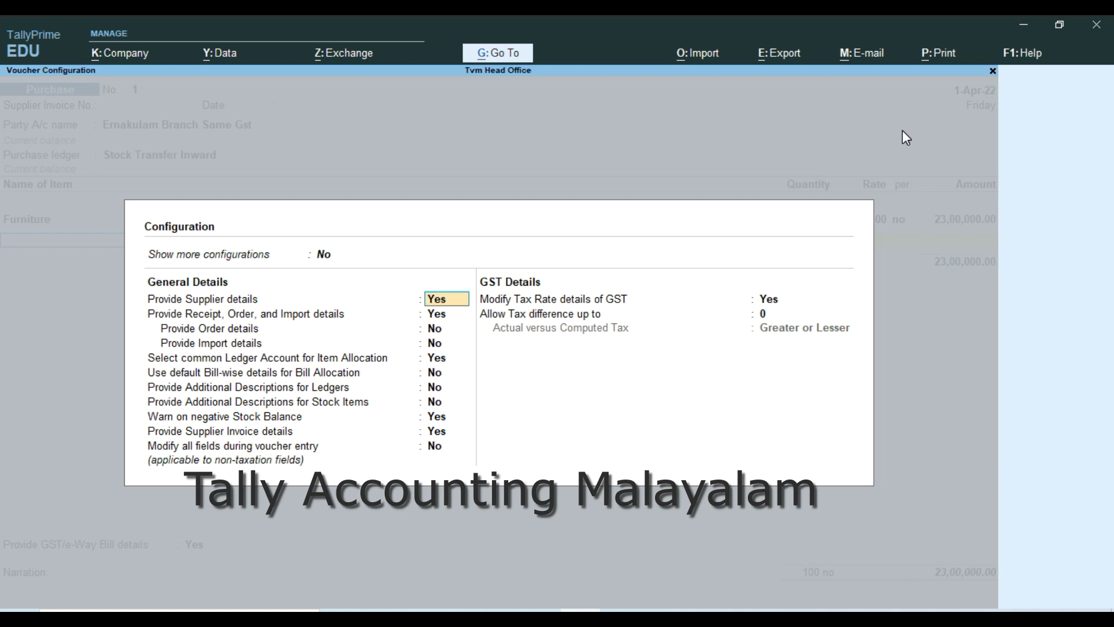
pyautogui.press('Down')
pyautogui.press('Down')
pyautogui.press('Down')
pyautogui.press('Down')
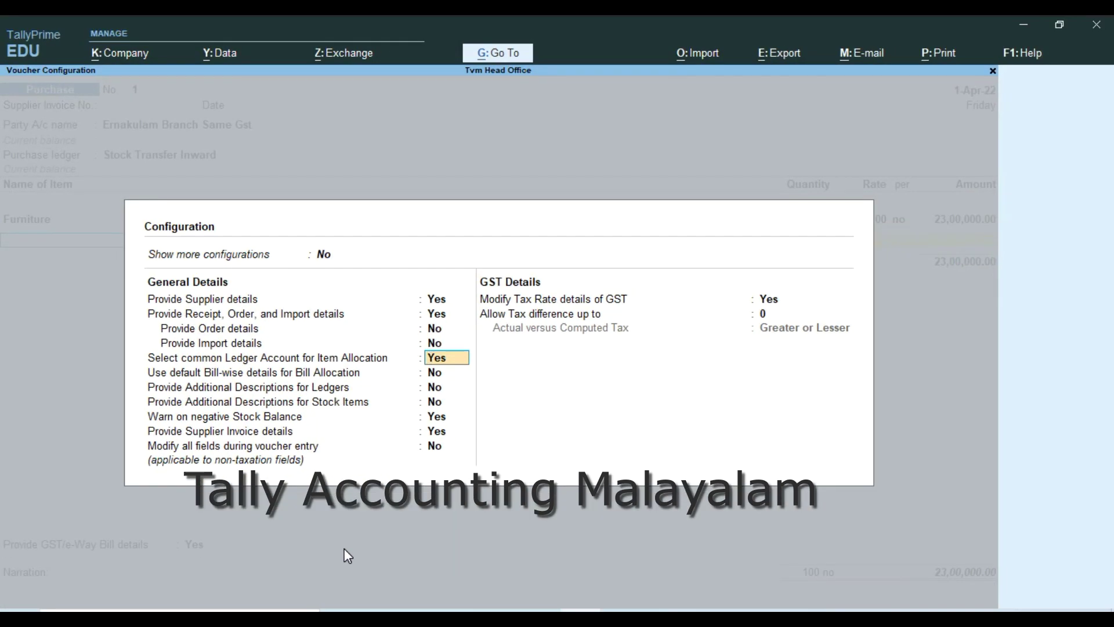
pyautogui.hotkey('ctrl', 'a')
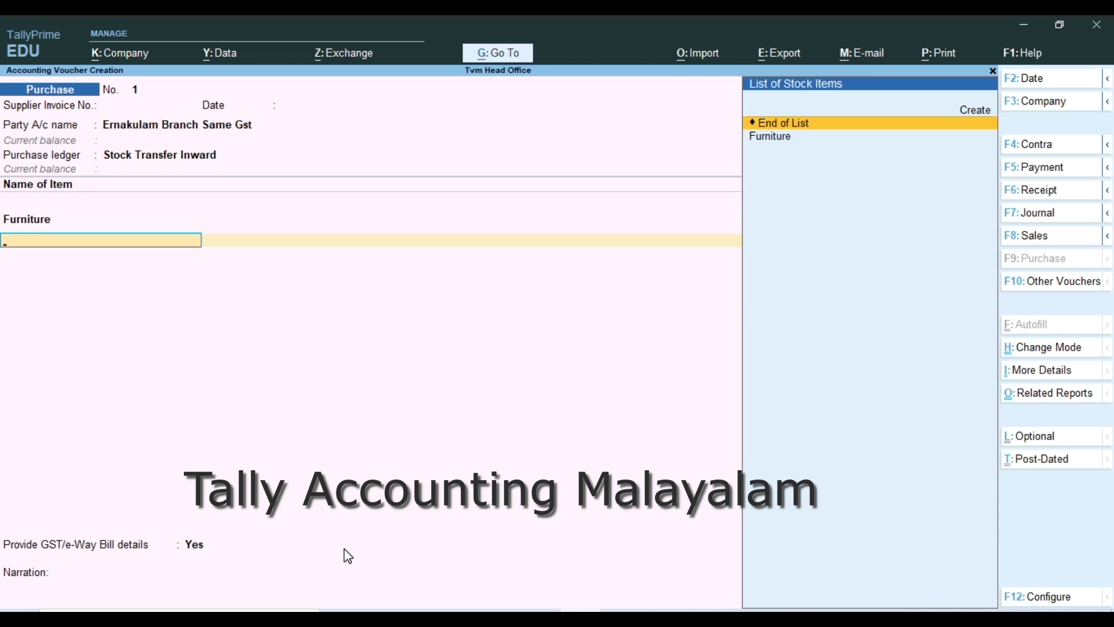
# Step: End the item entry without tax ledgers, leave the e-Way Bill and narration details blank, and save the purchase voucher
pyautogui.press('Return')
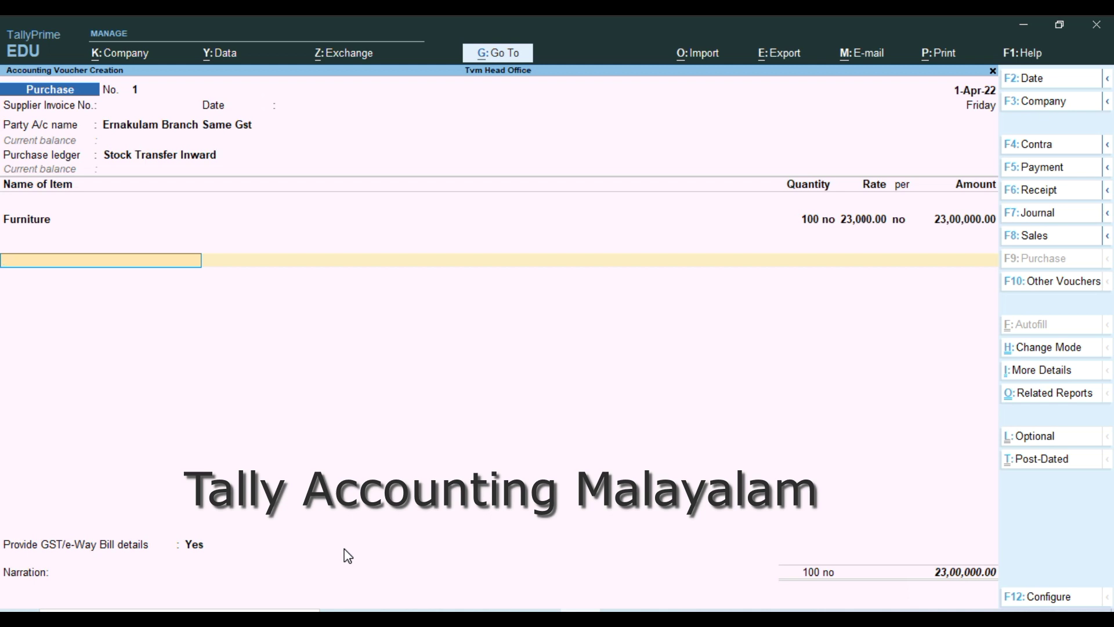
pyautogui.press('Return')
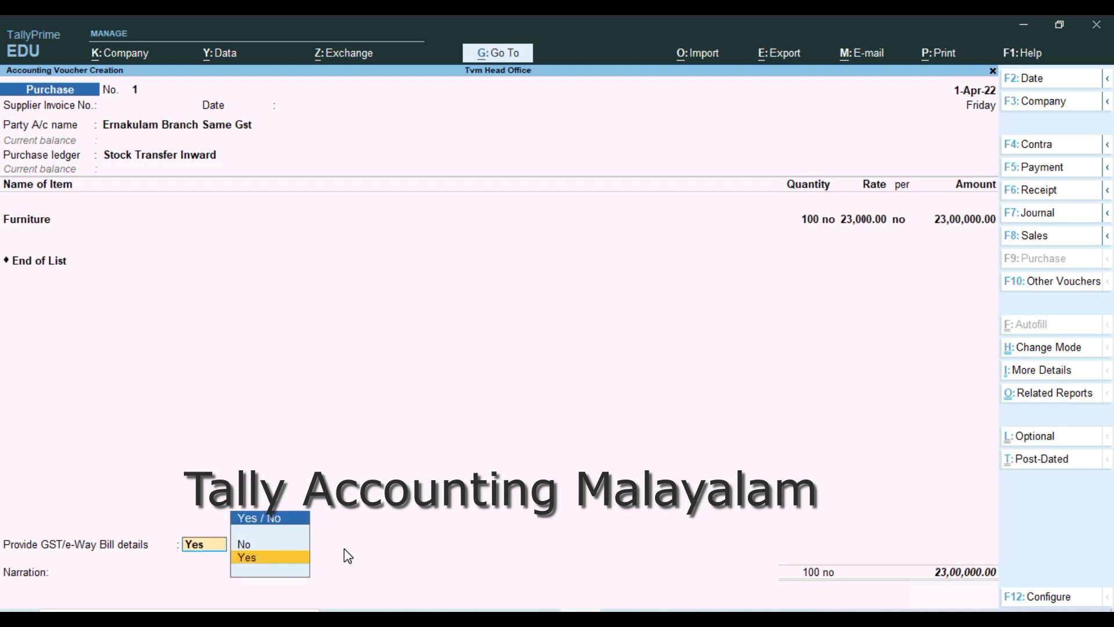
pyautogui.press('Return')
pyautogui.press('Return')
pyautogui.press('Return')
pyautogui.press('Return')
pyautogui.press('Return')
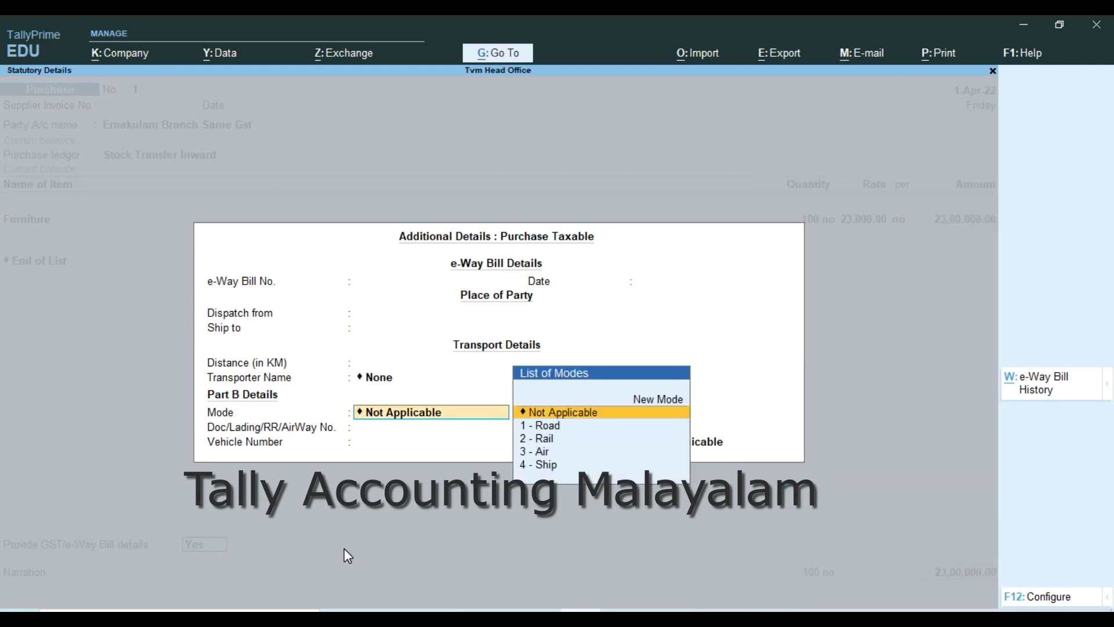
pyautogui.press('Return')
pyautogui.press('Return')
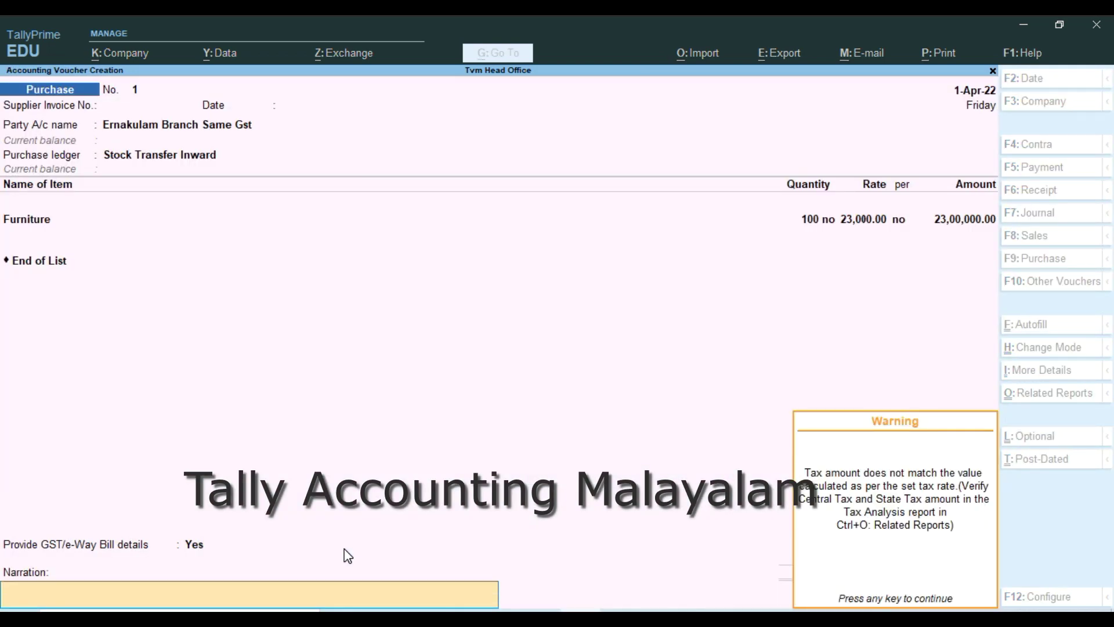
pyautogui.press('Return')
pyautogui.press('Return')
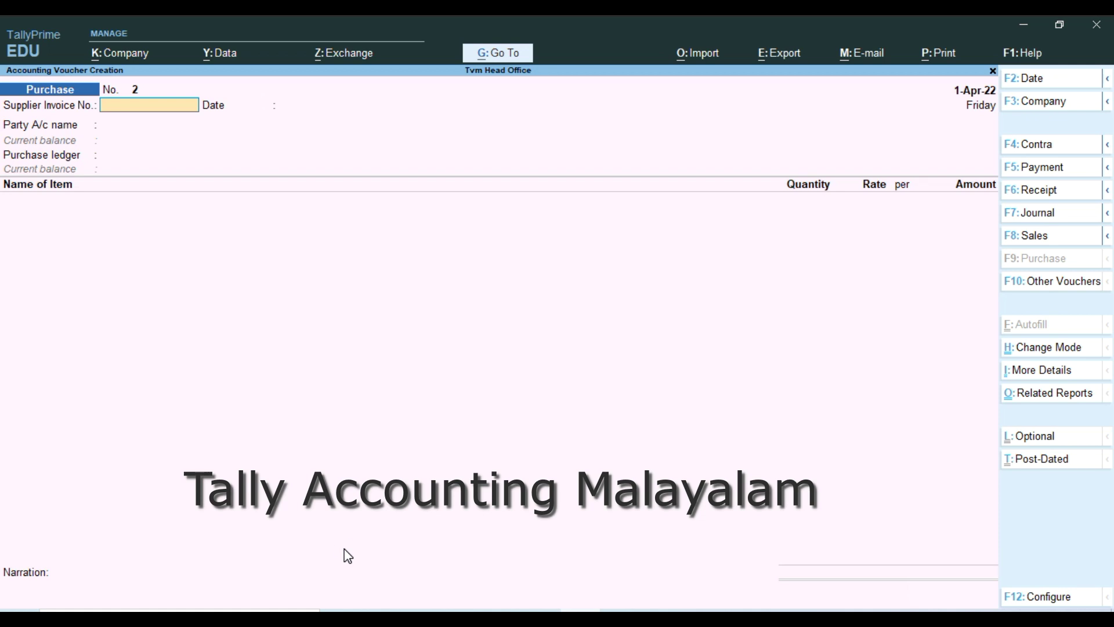
# Step: Reopen the saved purchase voucher and examine its GST - Tax Analysis report
pyautogui.press('pageup')
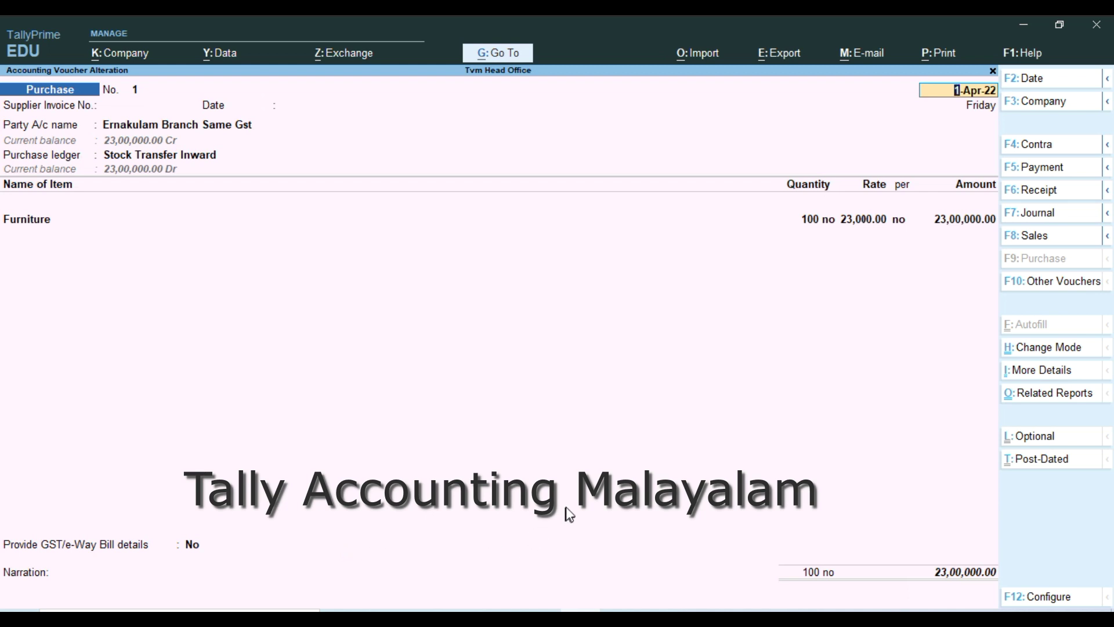
pyautogui.click(1065, 401)
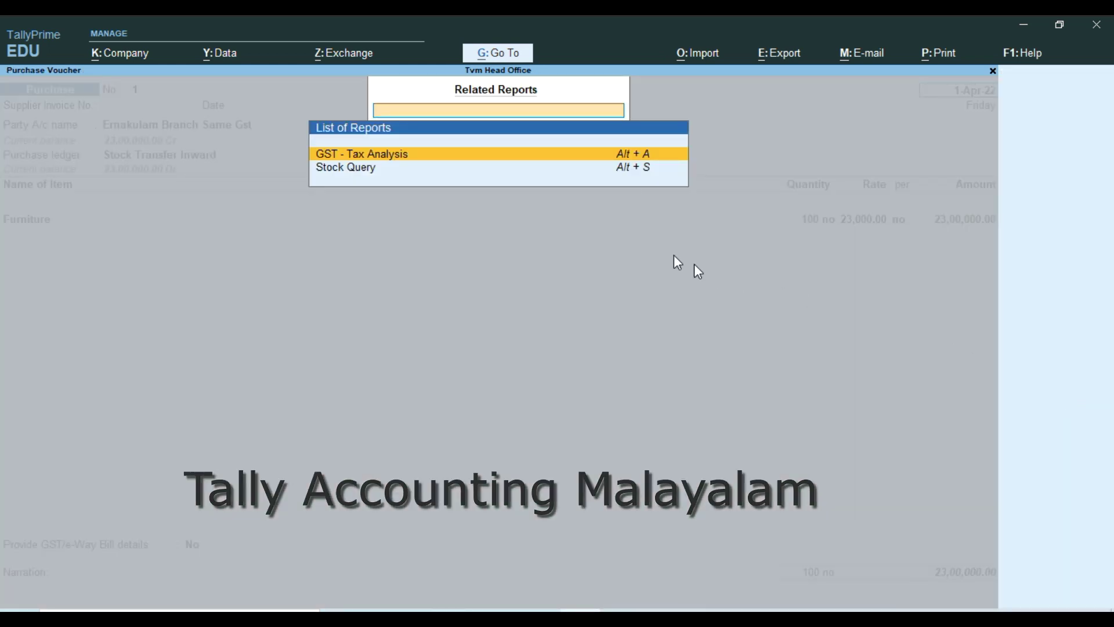
pyautogui.click(636, 156)
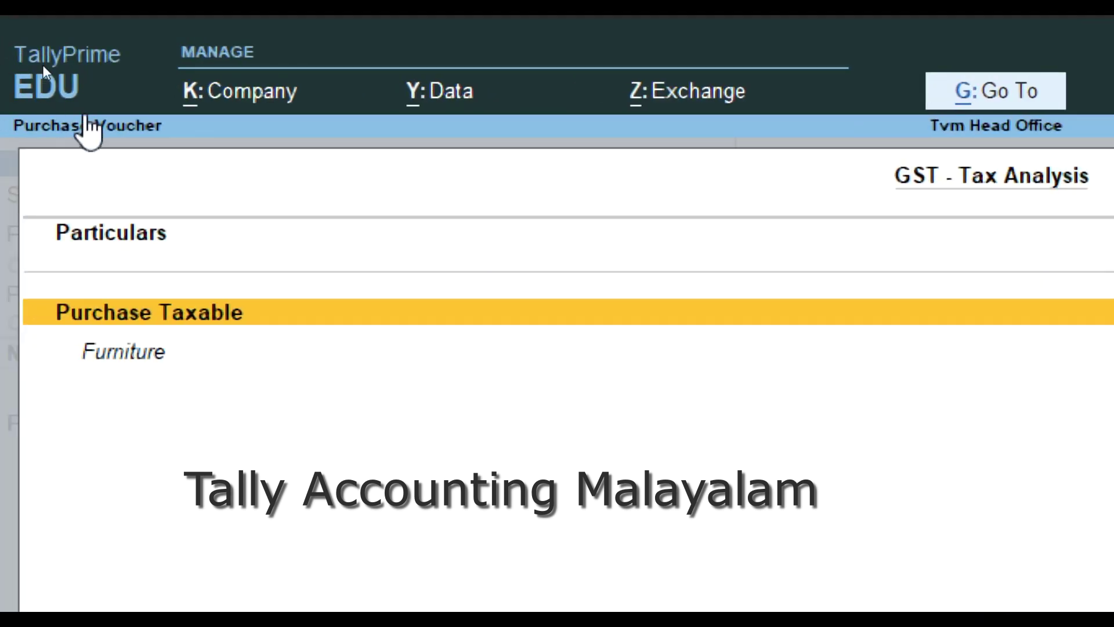
pyautogui.press('Escape')
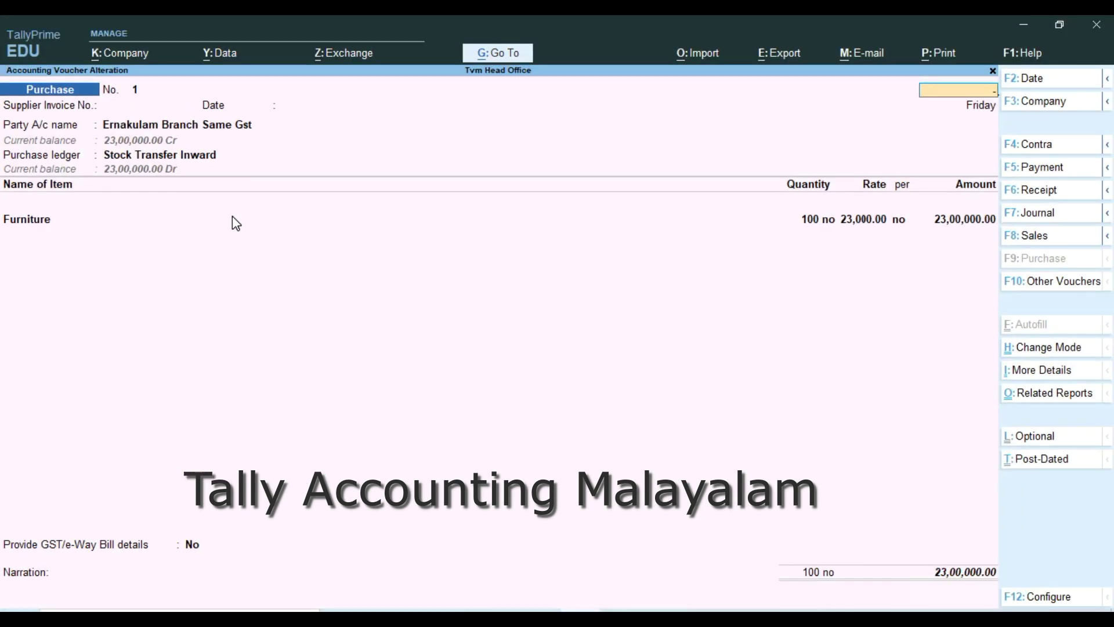
pyautogui.press('Escape')
pyautogui.press('y')
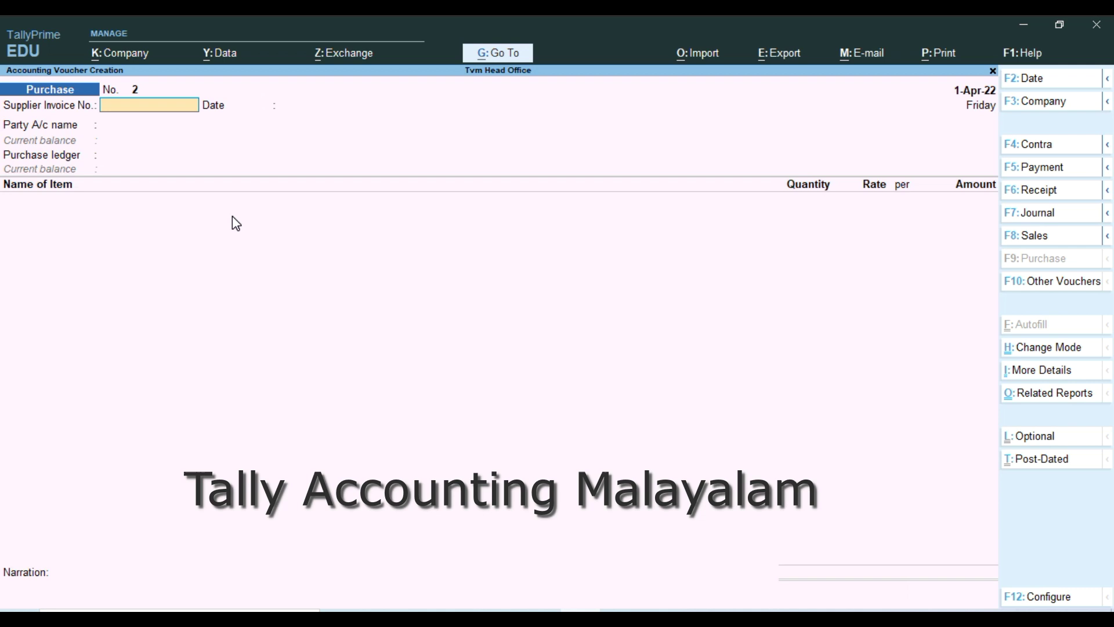
# Step: View the Profit & Loss A/c in detailed form
pyautogui.click(500, 58)
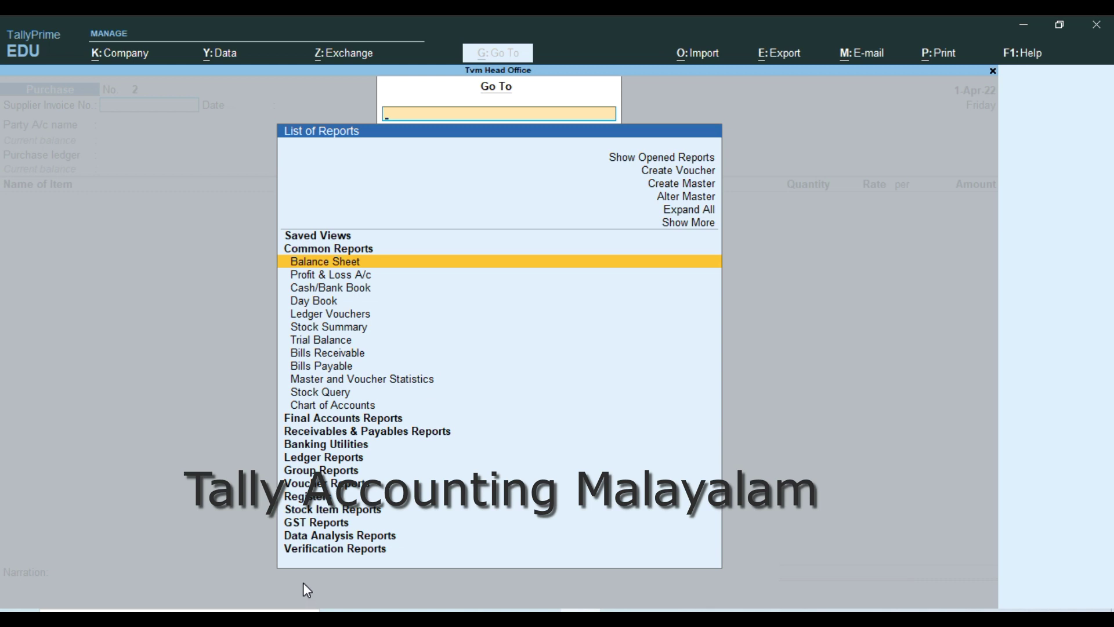
pyautogui.write('Pr')
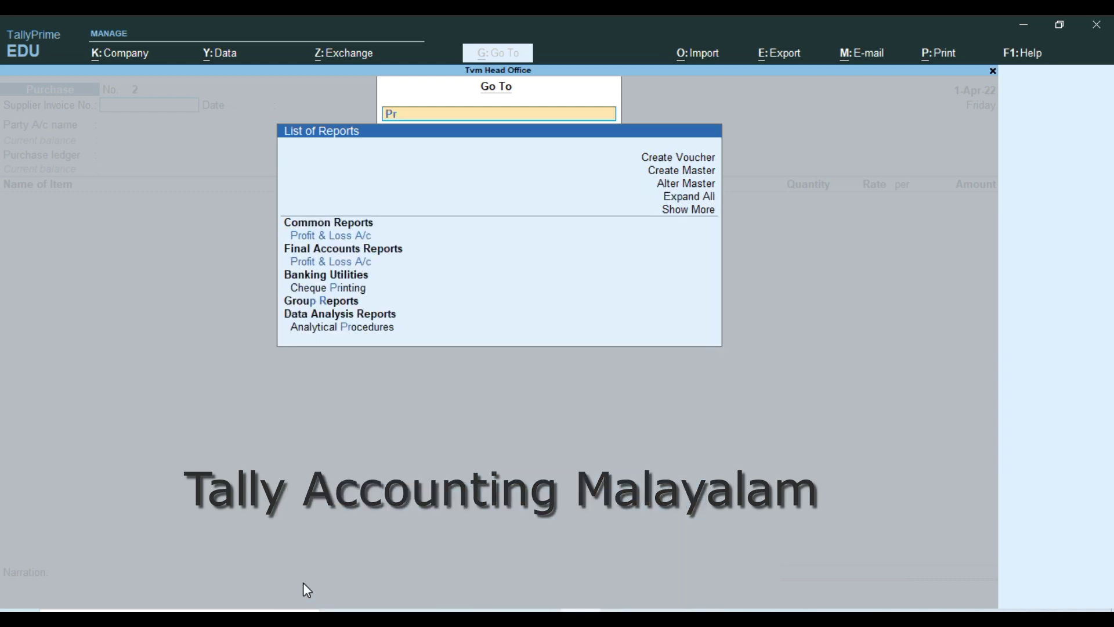
pyautogui.click(331, 263)
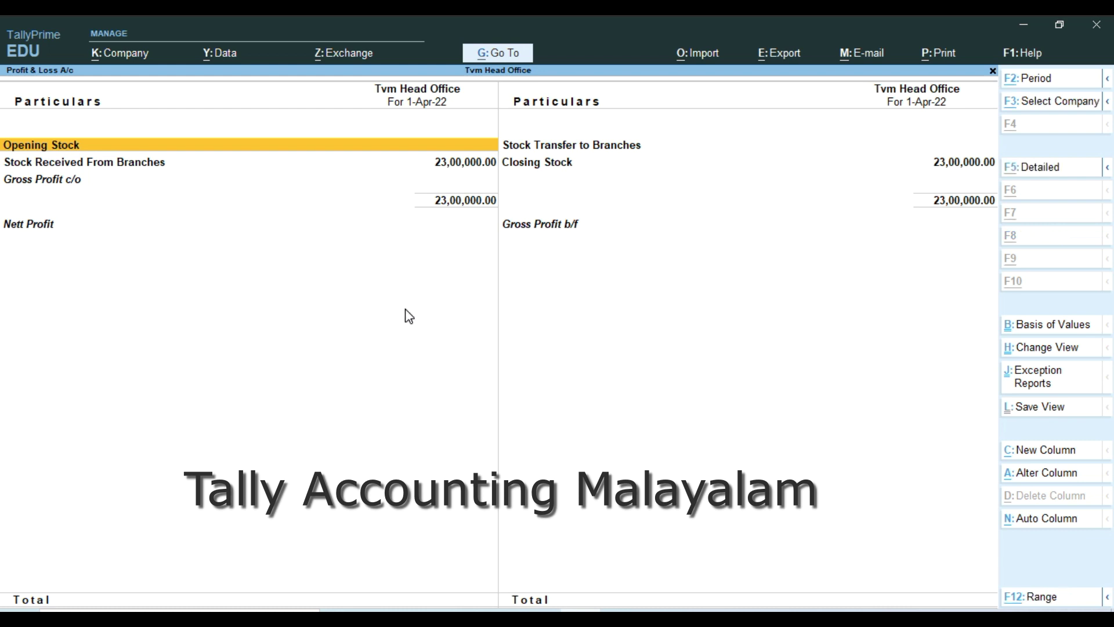
pyautogui.hotkey('alt', 'F5')
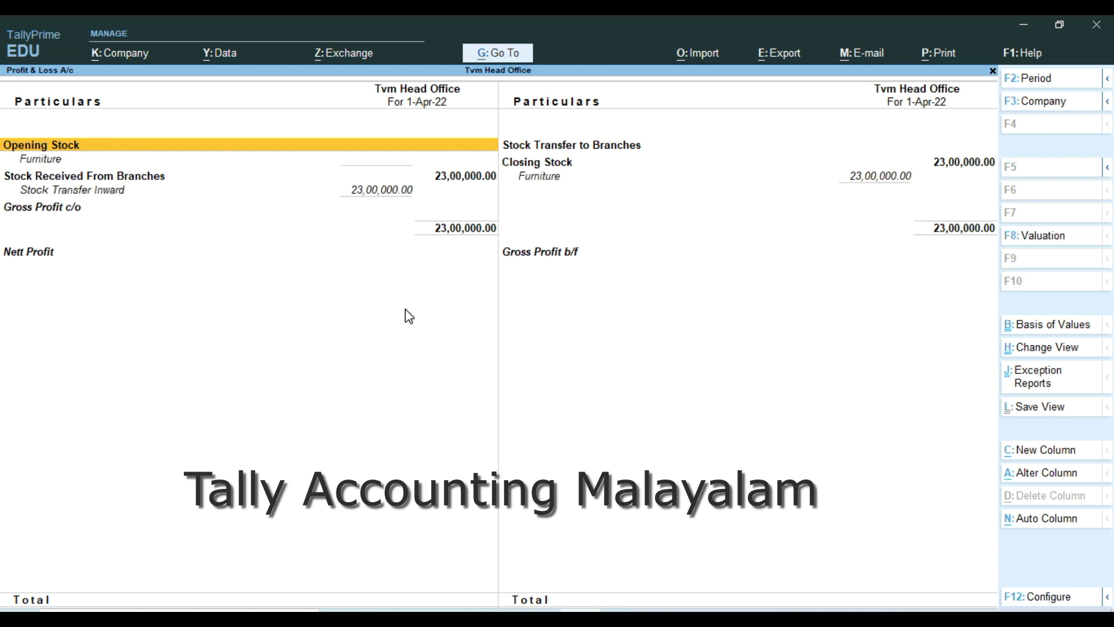
# Step: Examine the group summary of Stock Received From Branches in the Profit & Loss A/c
pyautogui.press('Down')
pyautogui.press('Down')
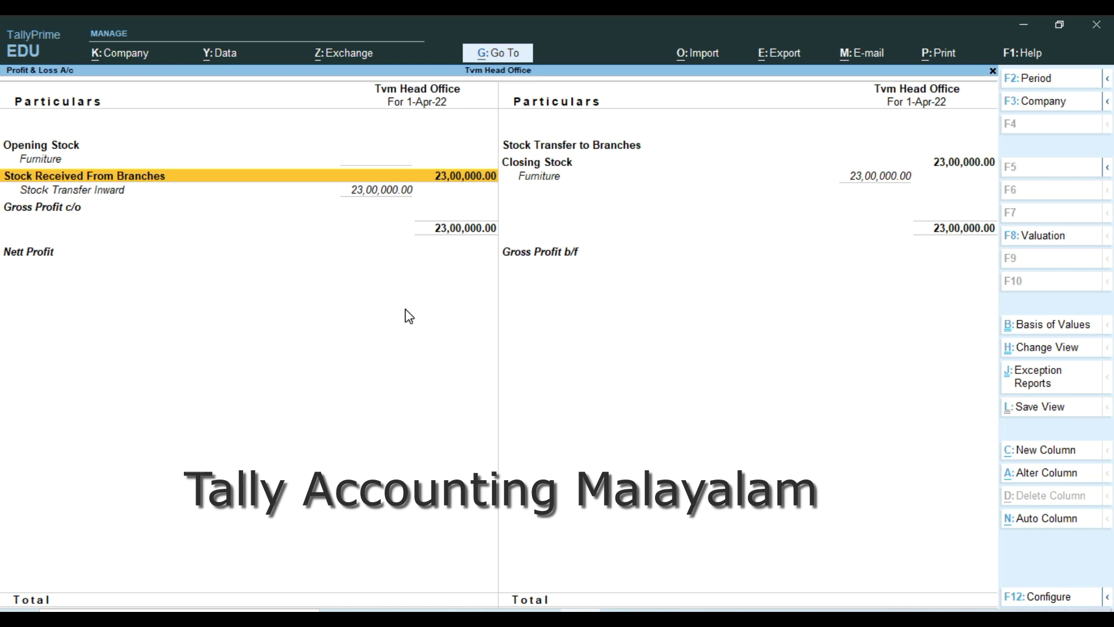
pyautogui.press('Return')
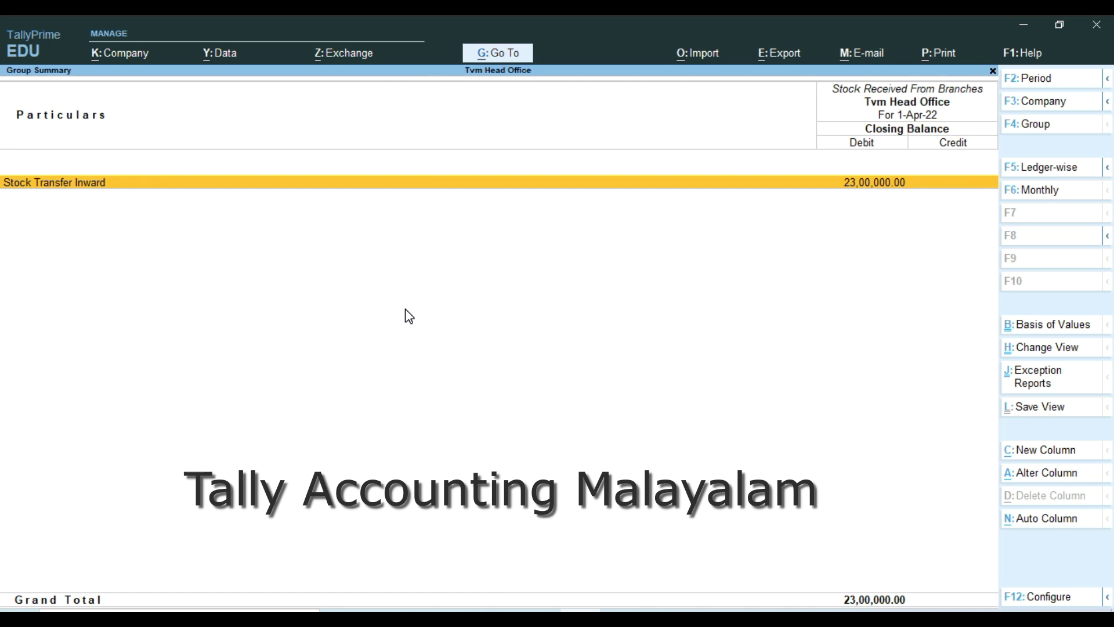
pyautogui.press('Escape')
pyautogui.press('Escape')
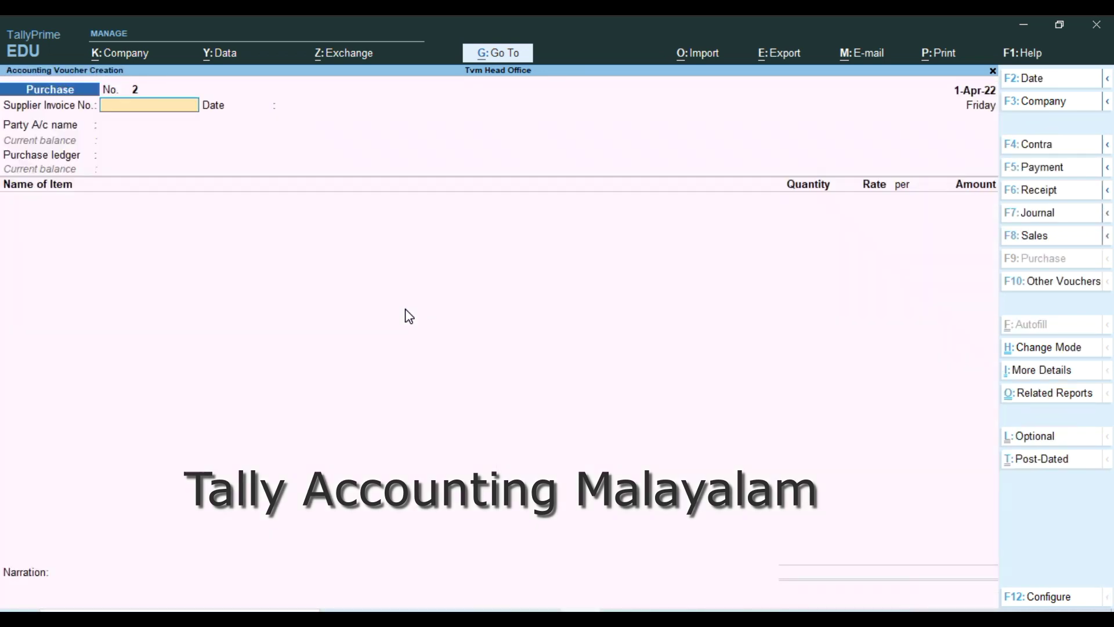
# Step: Leave the blank purchase voucher and open the Local Branch Diff Gst ledger for alteration
pyautogui.press('Escape')
pyautogui.press('y')
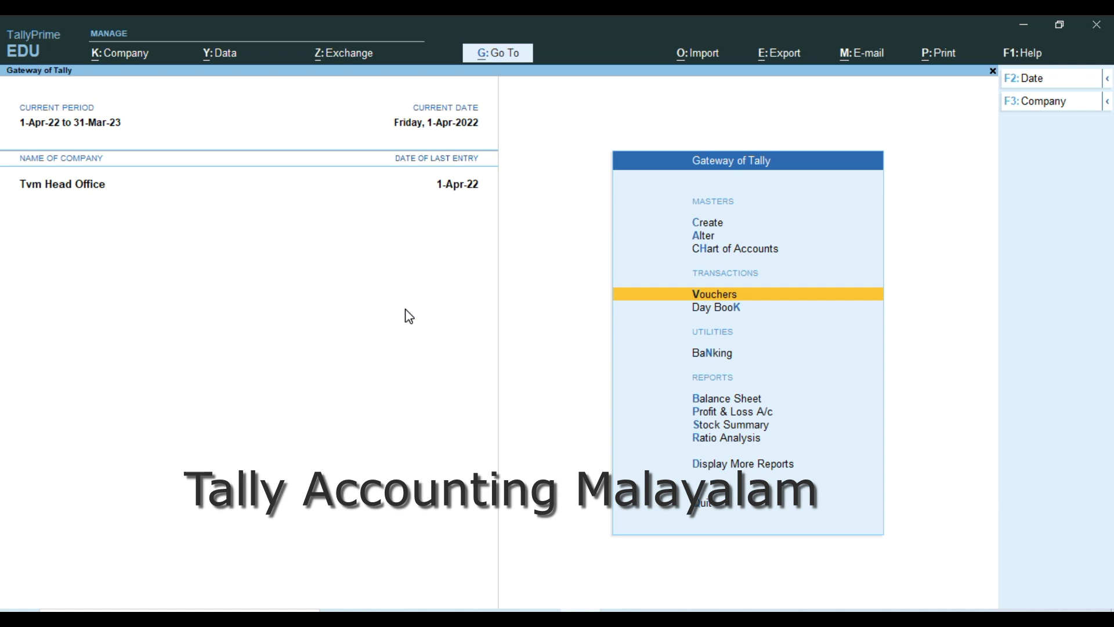
pyautogui.press('Up')
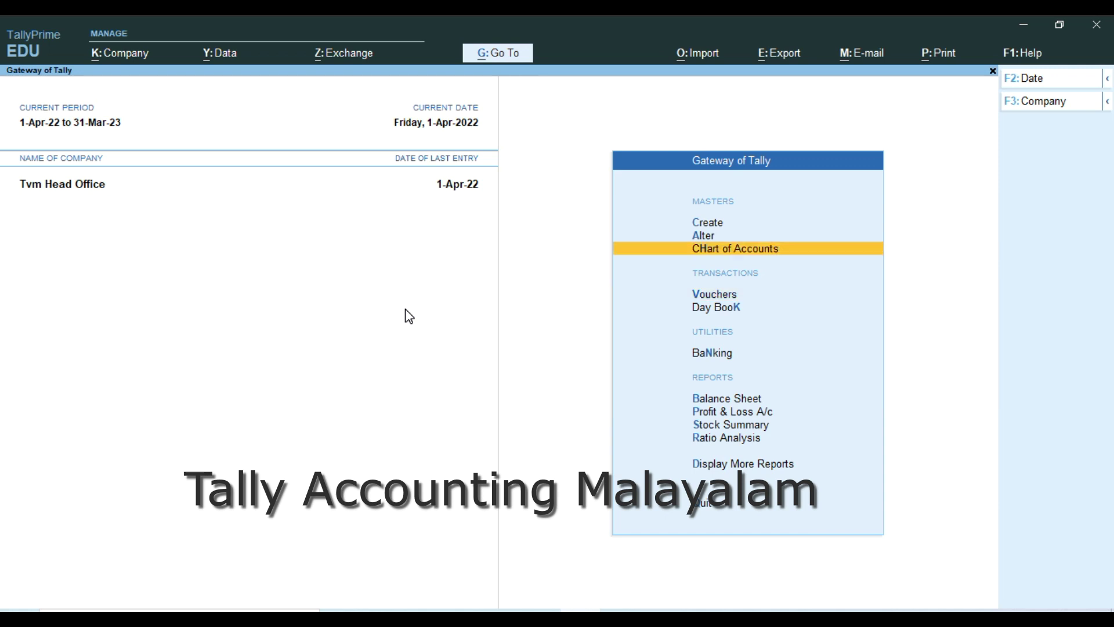
pyautogui.press('Up')
pyautogui.press('Return')
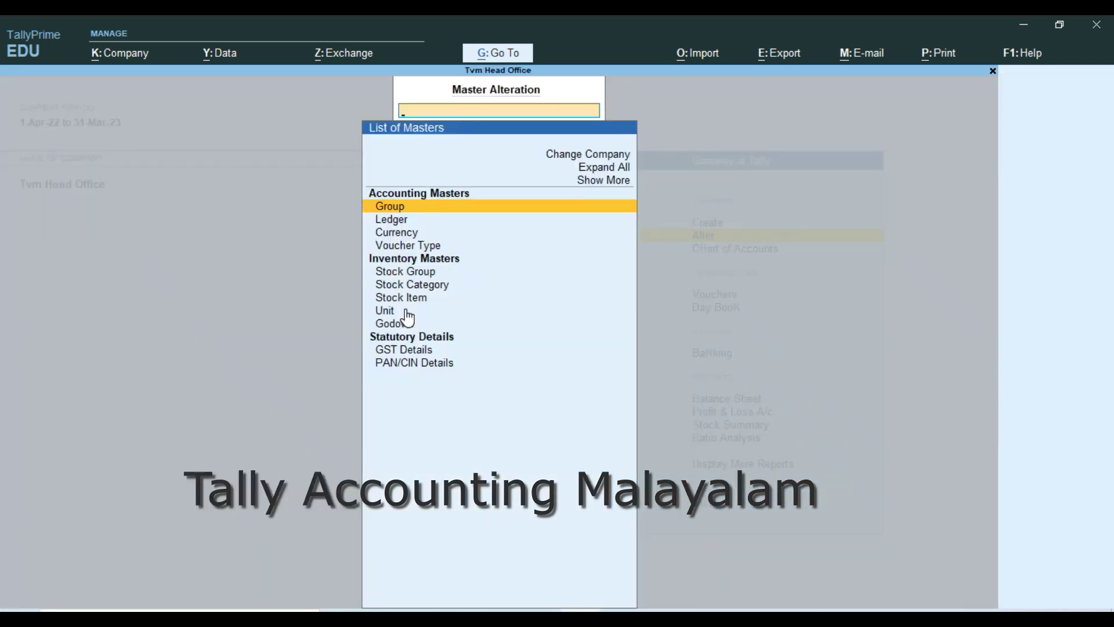
pyautogui.press('Down')
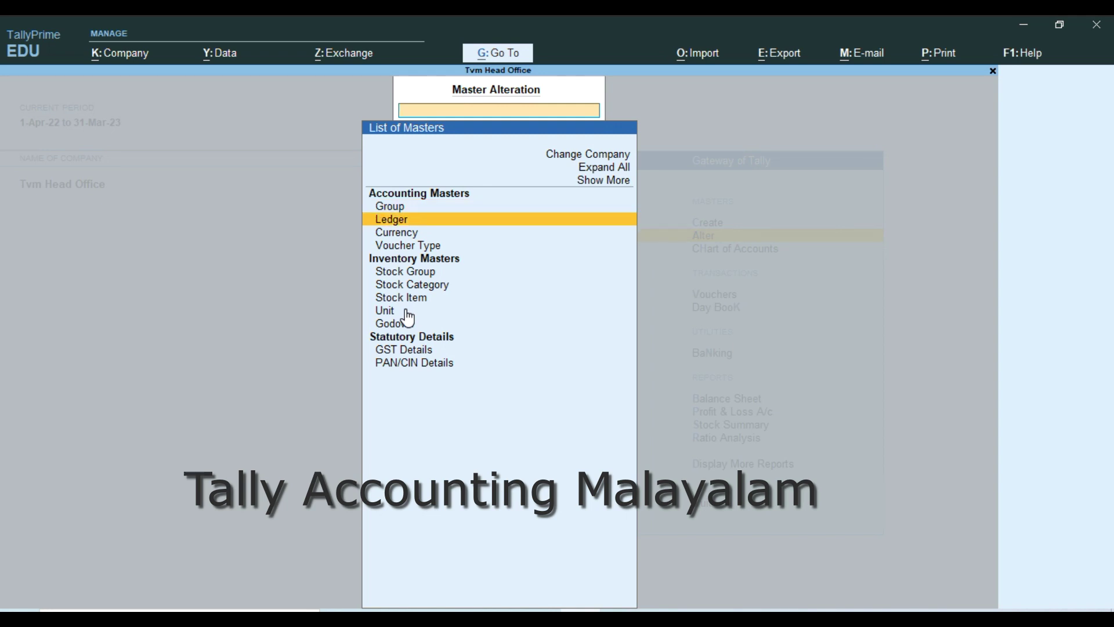
pyautogui.press('Down')
pyautogui.press('Up')
pyautogui.press('Return')
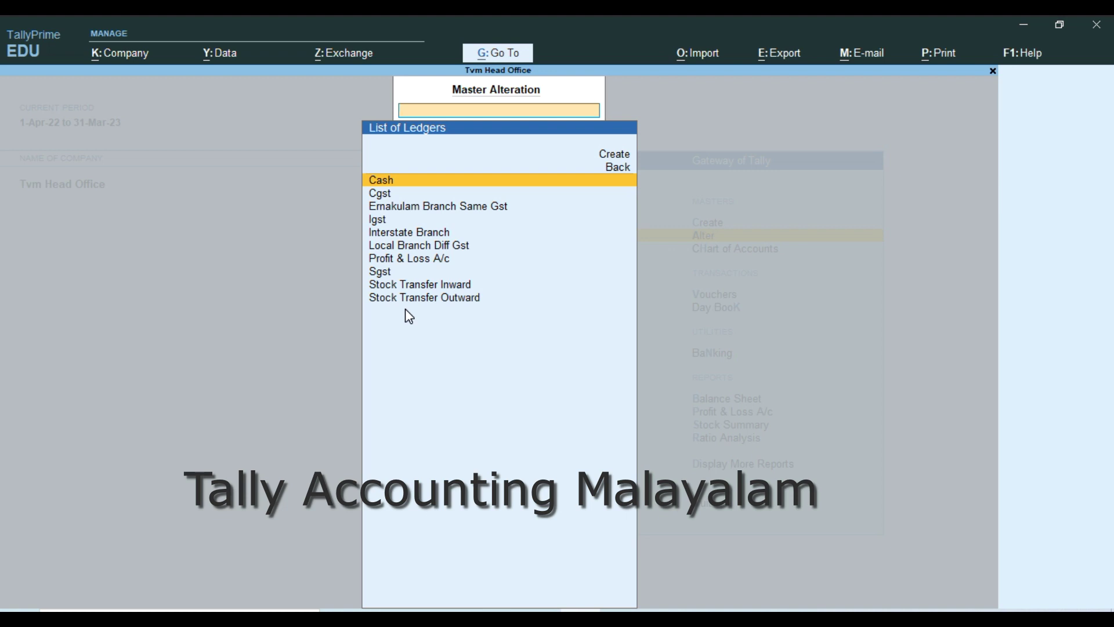
pyautogui.press('Down')
pyautogui.press('Down')
pyautogui.press('Down')
pyautogui.press('Down')
pyautogui.press('Down')
pyautogui.press('Return')
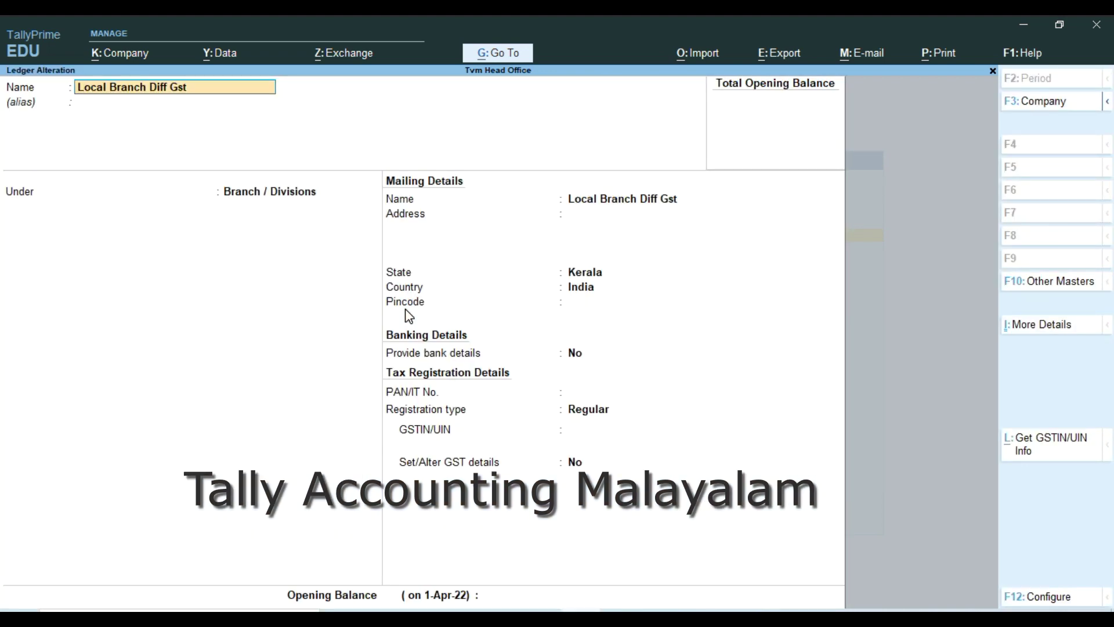
# Step: Examine the ledger's group, mailing, banking and tax registration details without changing them, and return to the Gateway of Tally
pyautogui.press('Return')
pyautogui.press('Return')
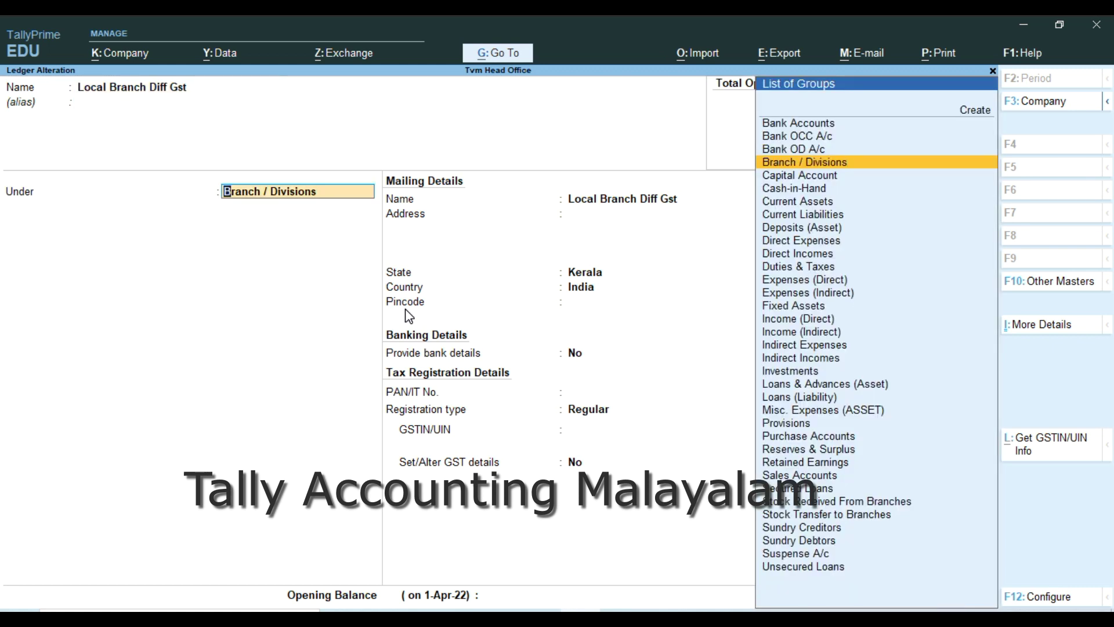
pyautogui.press('Return')
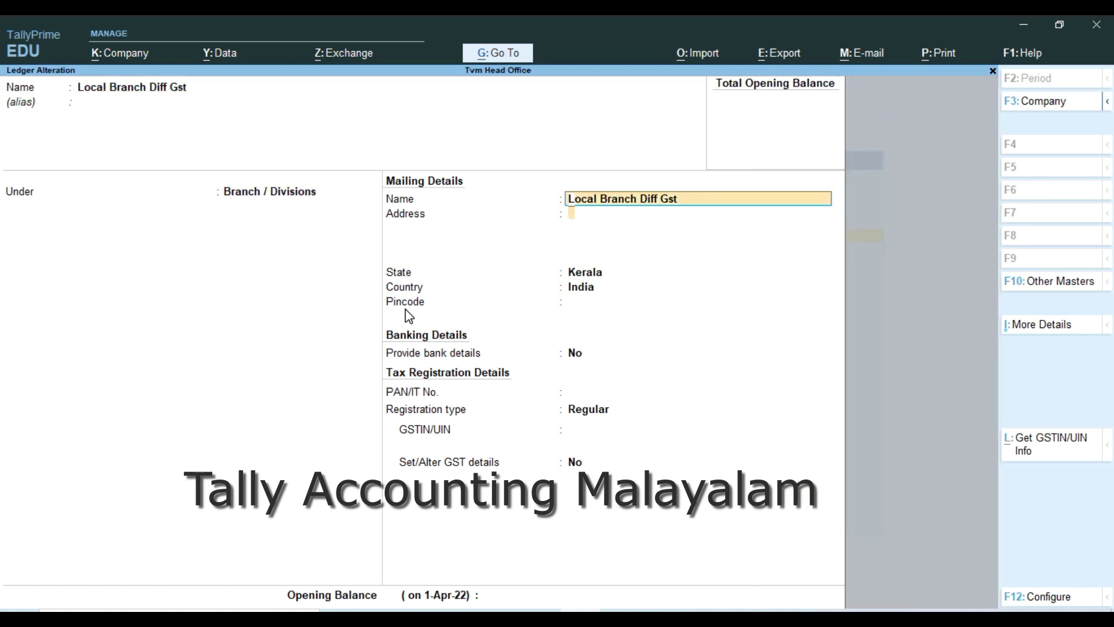
pyautogui.press('Return')
pyautogui.press('Return')
pyautogui.press('Return')
pyautogui.press('Return')
pyautogui.press('Return')
pyautogui.press('Return')
pyautogui.press('Return')
pyautogui.press('Return')
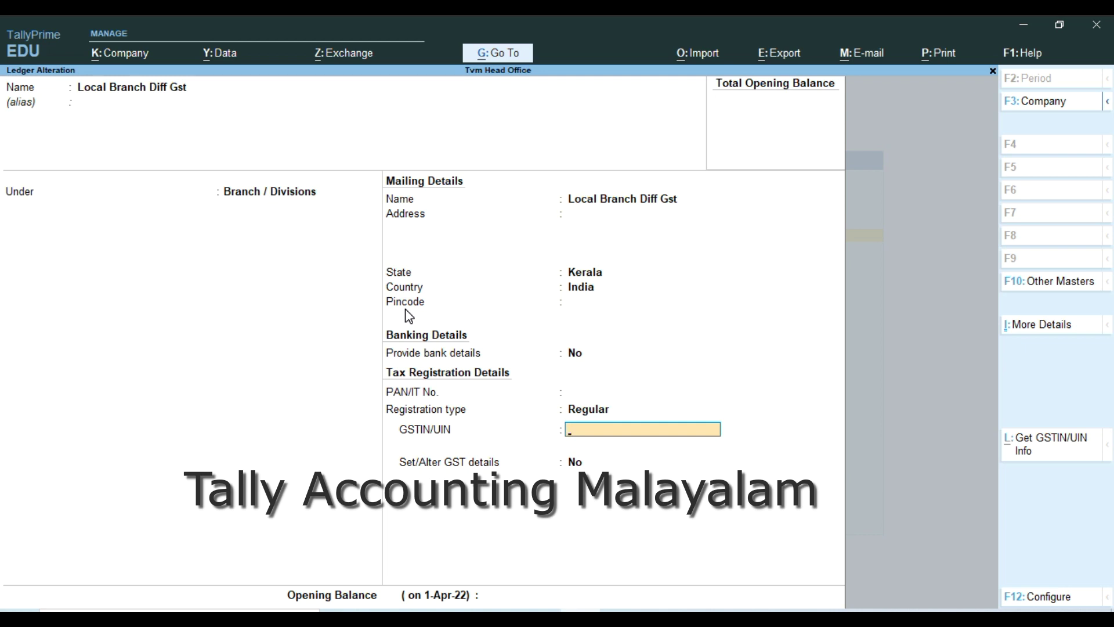
pyautogui.press('Return')
pyautogui.press('Return')
pyautogui.press('Return')
pyautogui.press('Return')
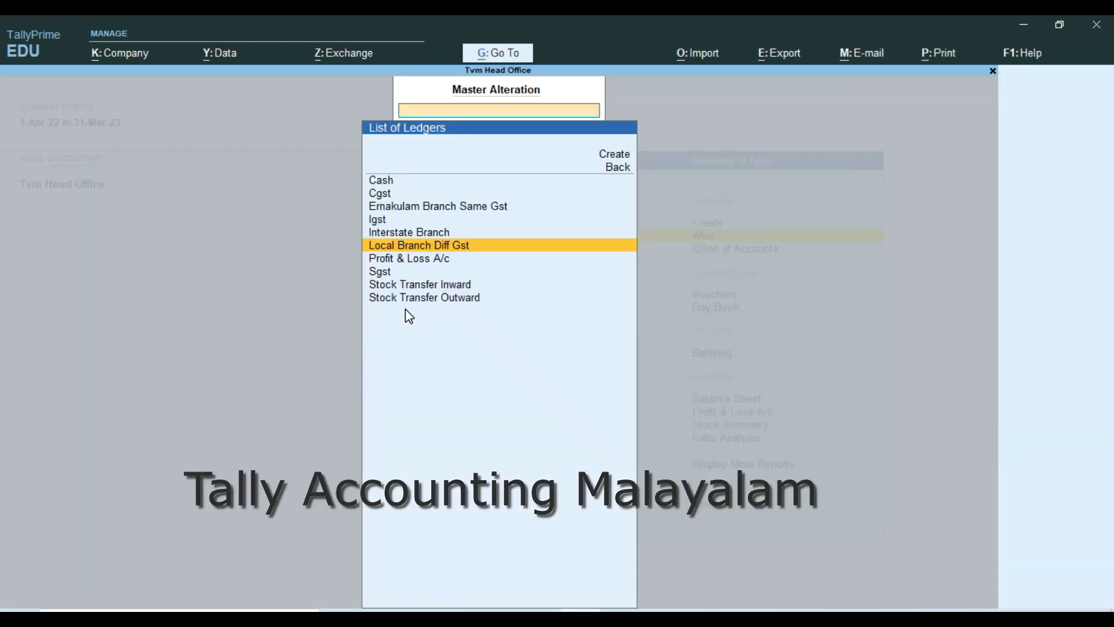
pyautogui.press('Escape')
pyautogui.press('Escape')
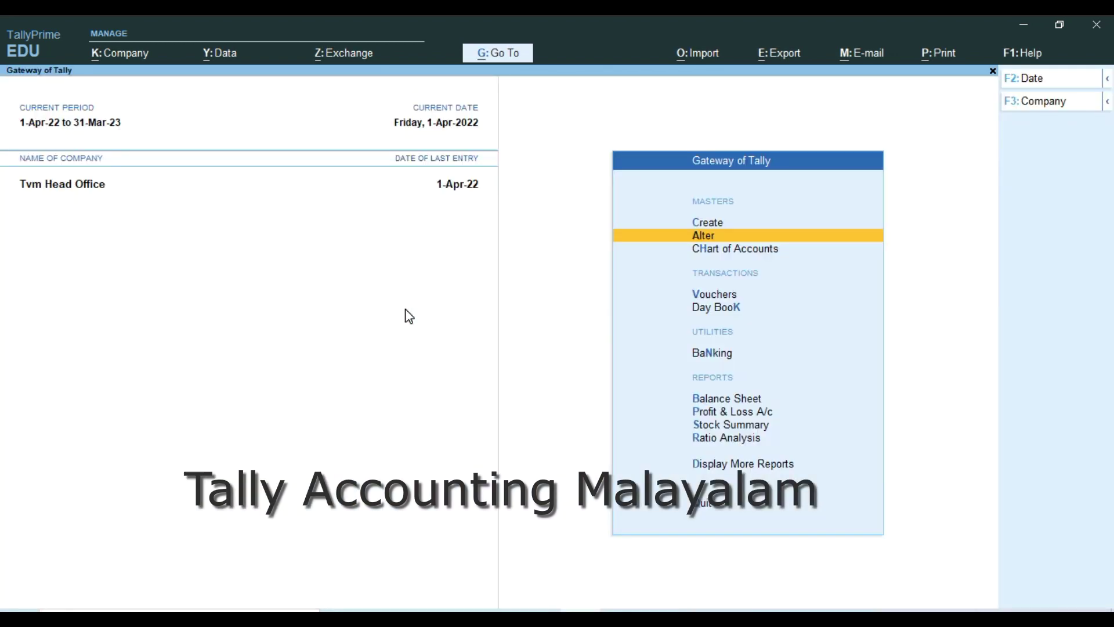
# Step: Start a new purchase voucher with no supplier invoice number and Local Branch Diff Gst as the party account
pyautogui.press('v')
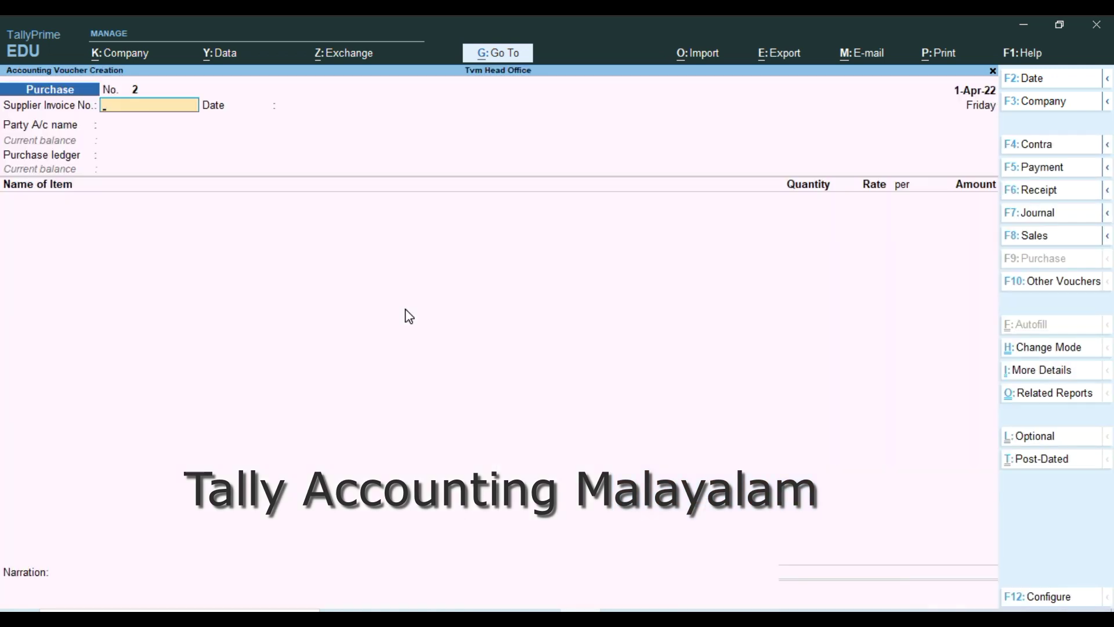
pyautogui.press('Return')
pyautogui.press('Return')
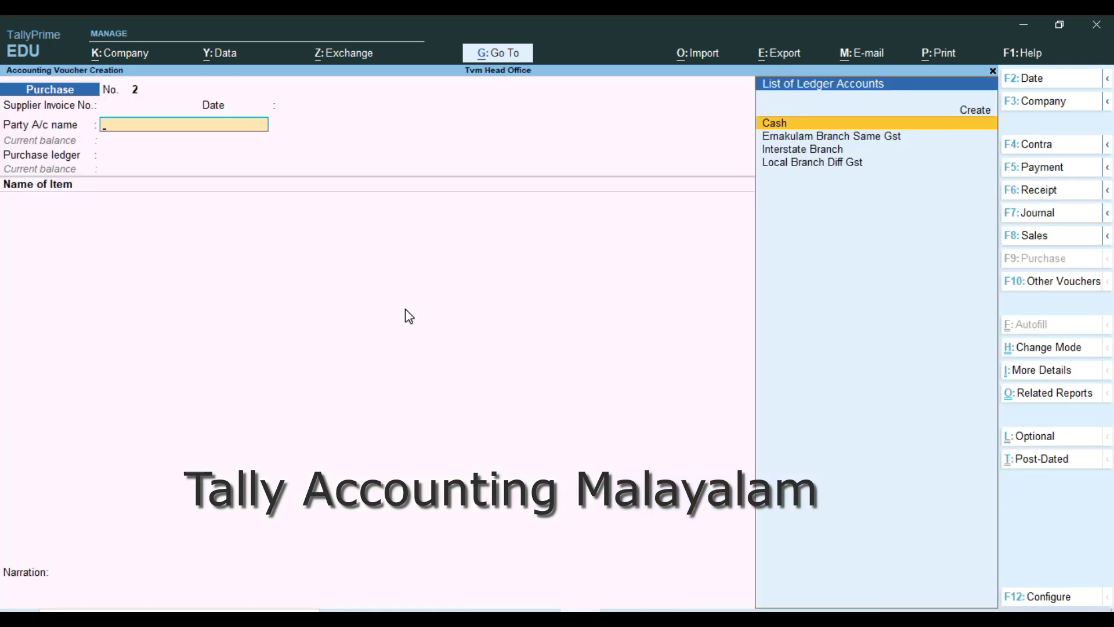
pyautogui.press('Down')
pyautogui.press('Down')
pyautogui.press('Down')
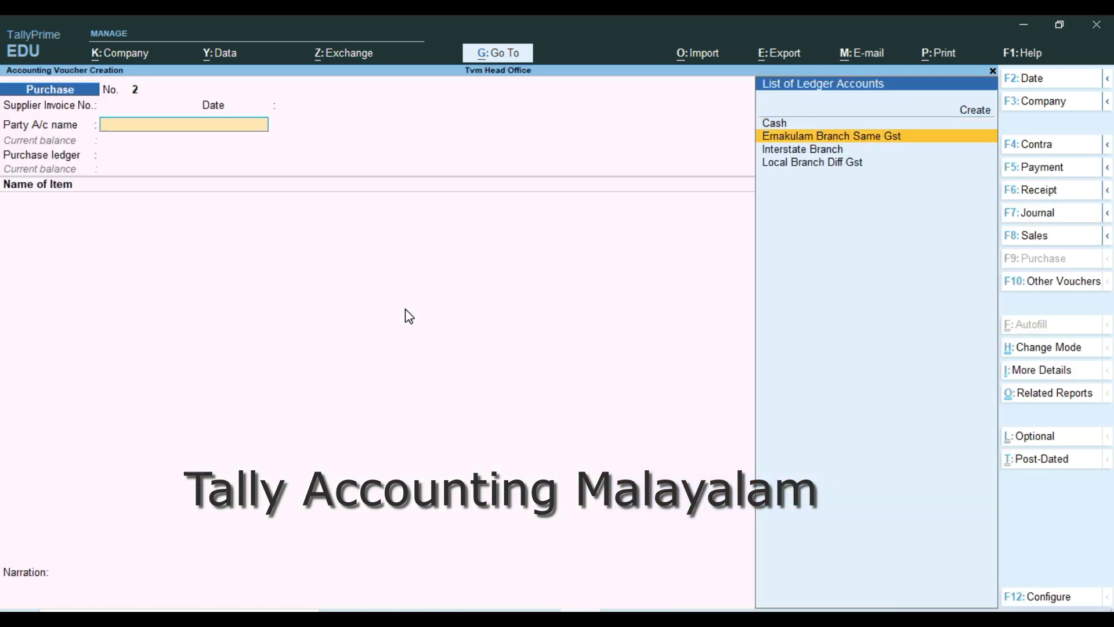
pyautogui.press('Return')
# Step: Leave the receipt details blank and accept the default party details for the purchase voucher
pyautogui.press('Return')
pyautogui.press('Return')
pyautogui.press('Return')
pyautogui.press('Return')
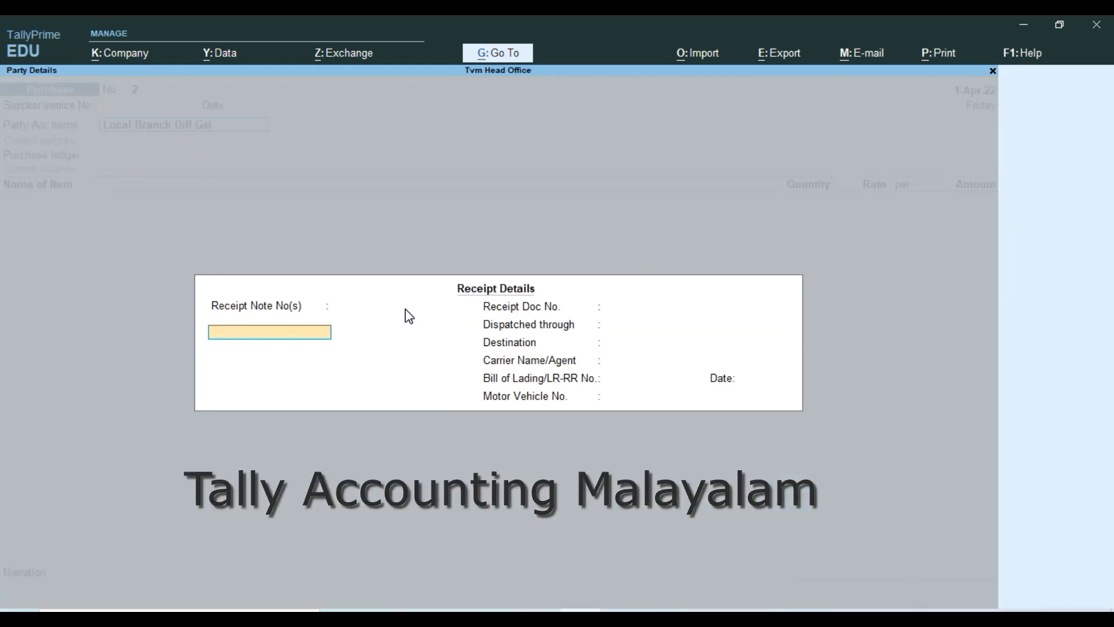
pyautogui.press('Return')
pyautogui.press('Return')
pyautogui.press('Return')
pyautogui.press('Return')
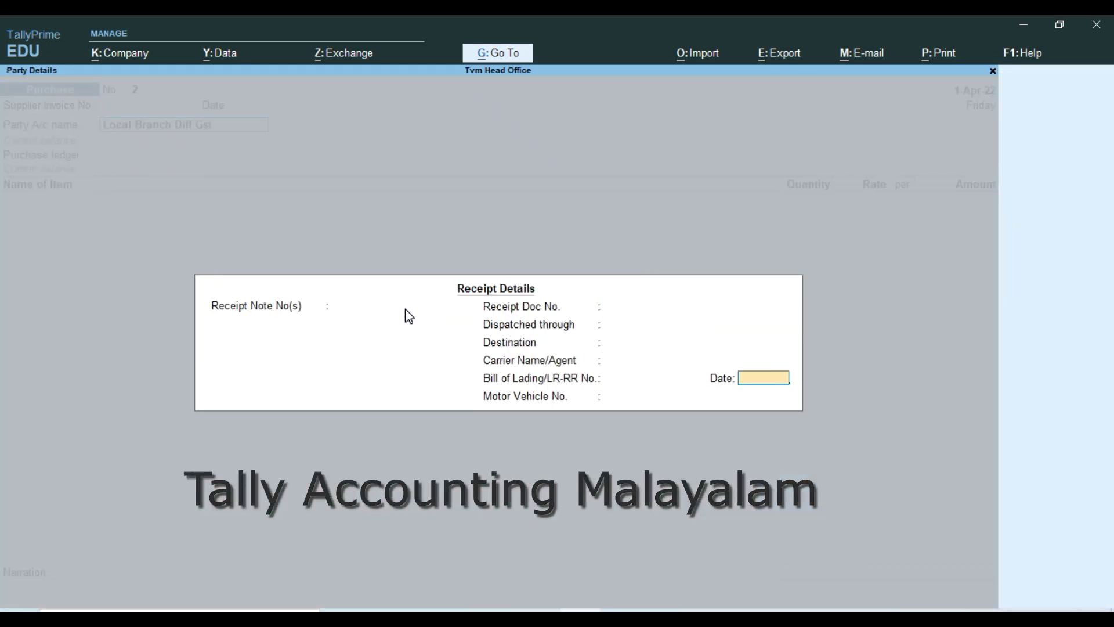
pyautogui.press('Return')
pyautogui.press('Return')
pyautogui.press('Return')
pyautogui.press('Return')
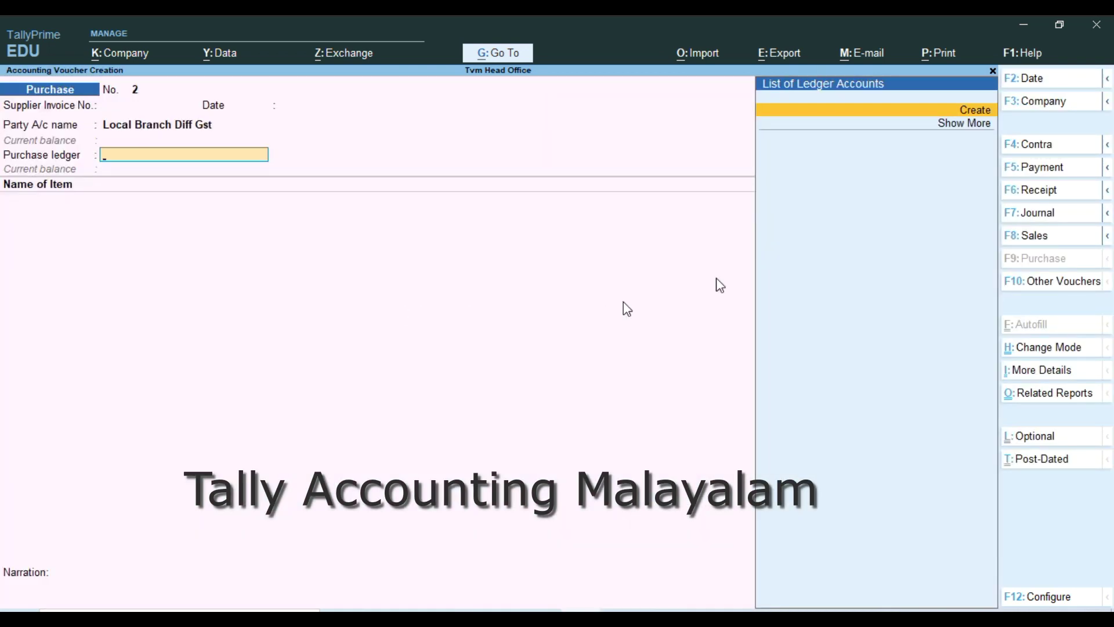
# Step: Show more ledgers, choose Stock Transfer Inward as the purchase ledger, and leave the tax classification blank
pyautogui.click(966, 124)
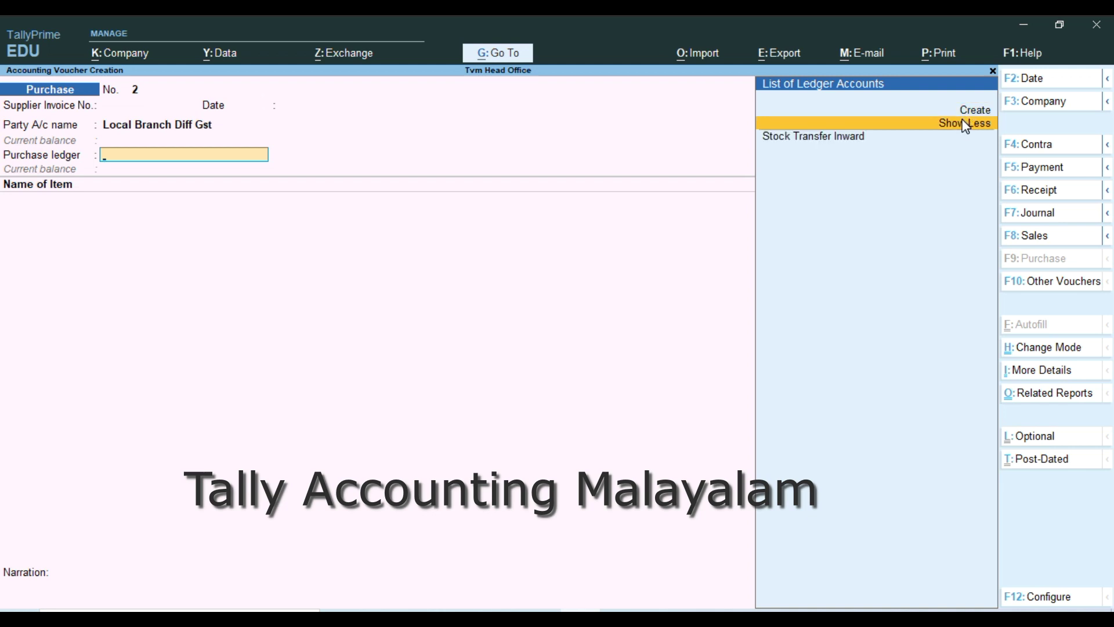
pyautogui.press('Down')
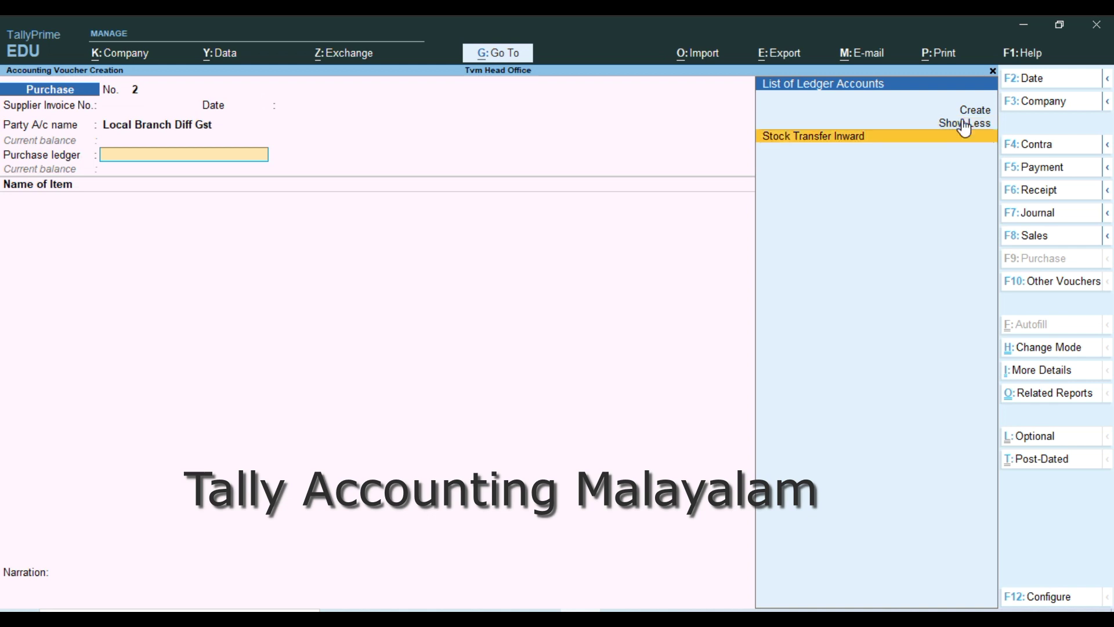
pyautogui.press('Return')
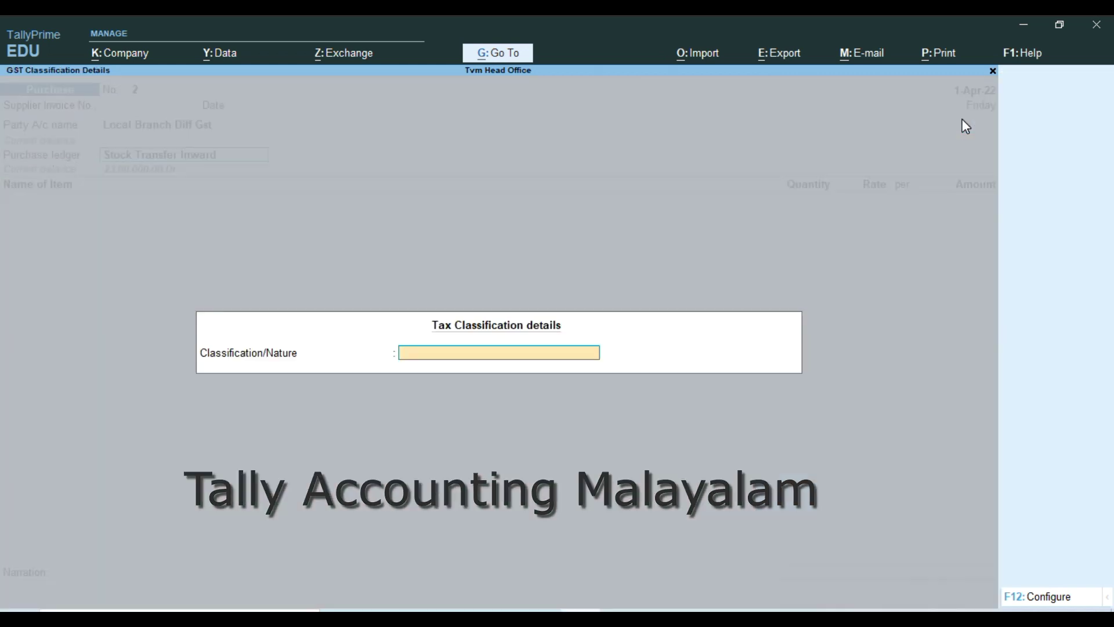
pyautogui.press('Return')
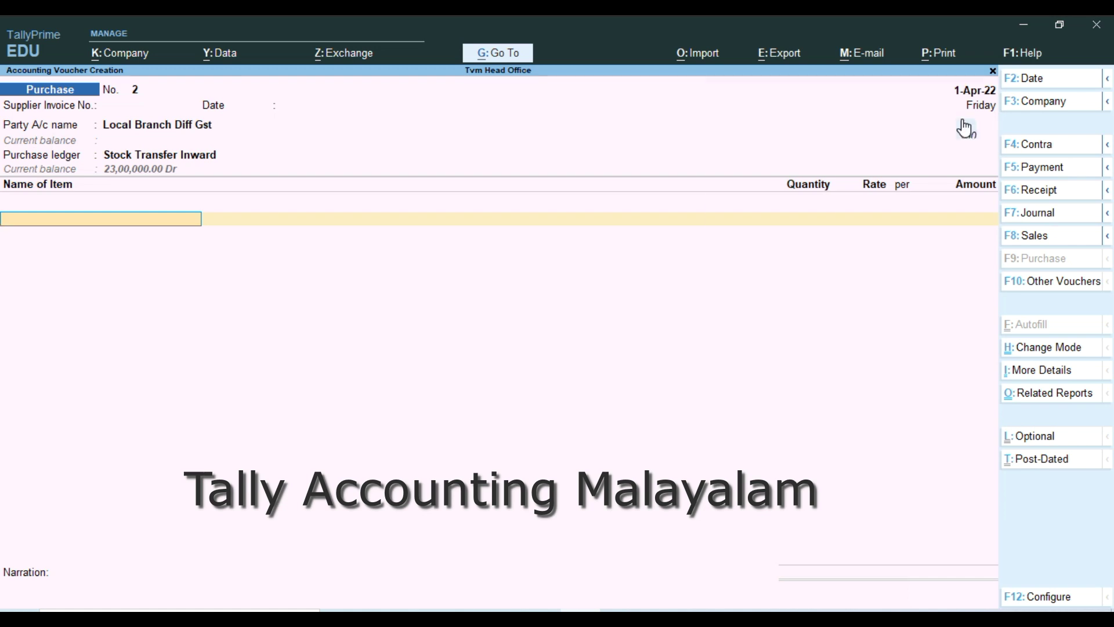
# Step: Add the stock item Furniture with a quantity of 50 no at a rate of 23,000.00 per no
pyautogui.press('Down')
pyautogui.press('Down')
pyautogui.press('Down')
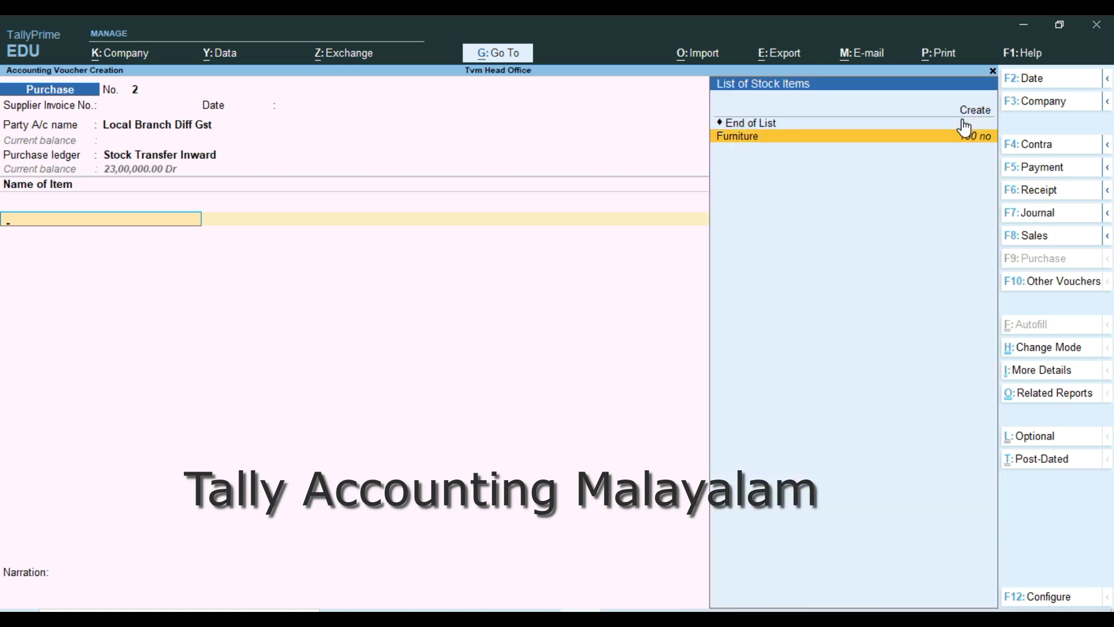
pyautogui.press('Return')
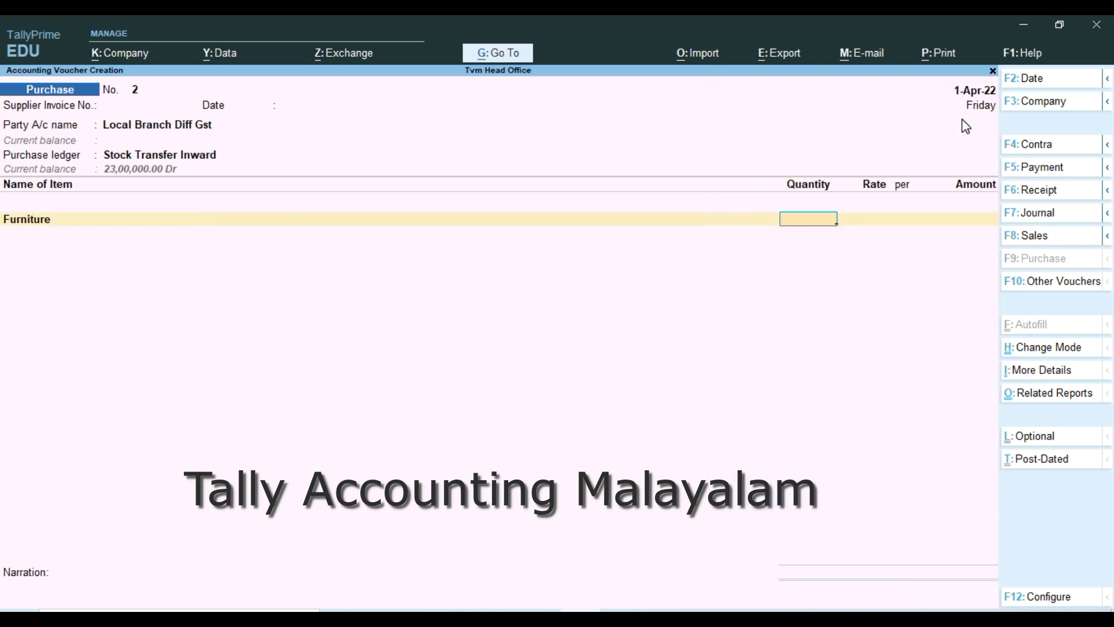
pyautogui.write('50')
pyautogui.press('Return')
pyautogui.press('Return')
pyautogui.press('Return')
pyautogui.press('Return')
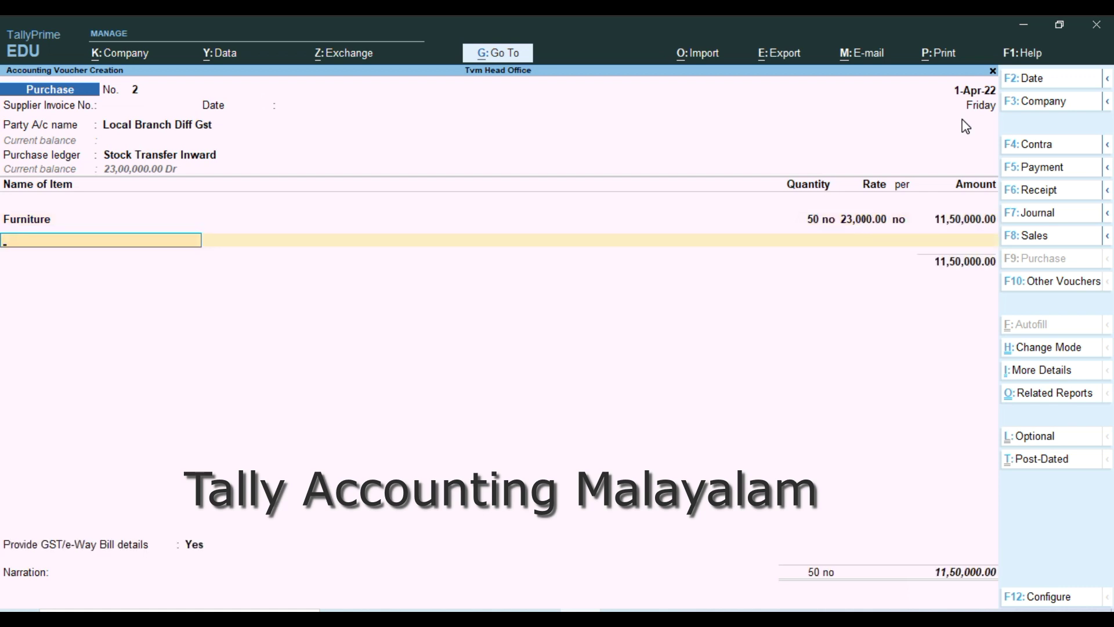
# Step: End the item list and add the Cgst and Sgst ledgers with their calculated amounts to the purchase voucher
pyautogui.press('Return')
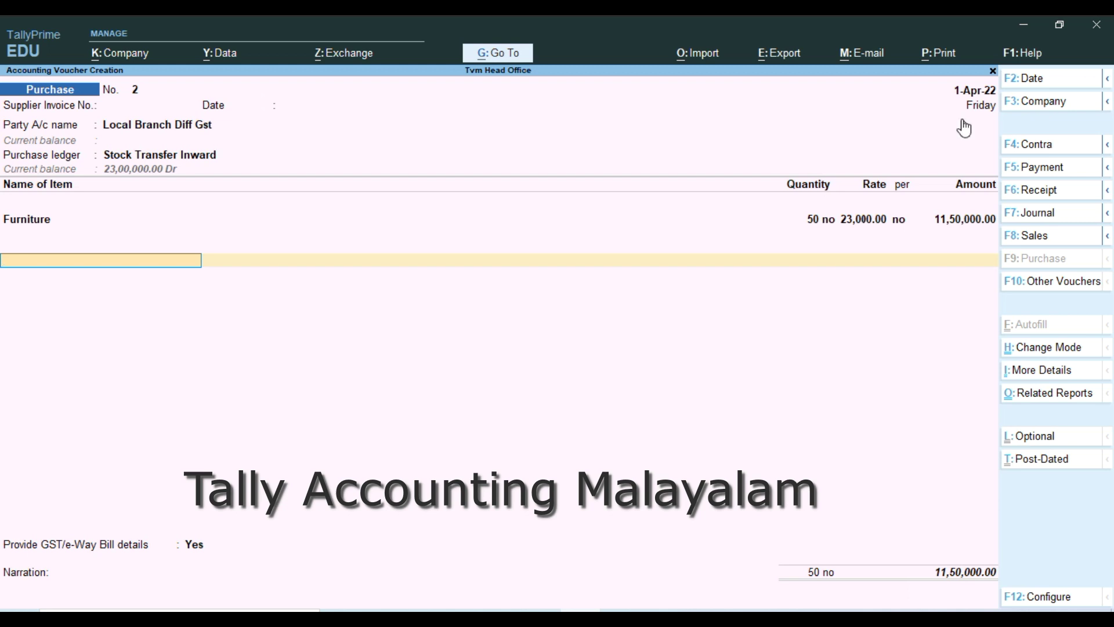
pyautogui.write('C')
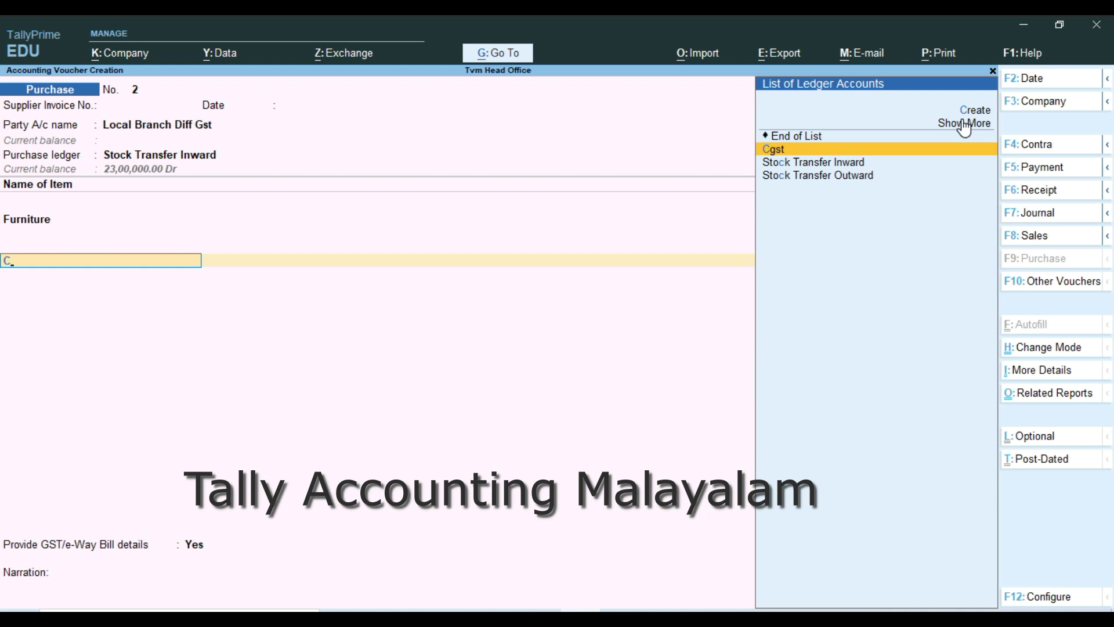
pyautogui.press('Return')
pyautogui.press('Return')
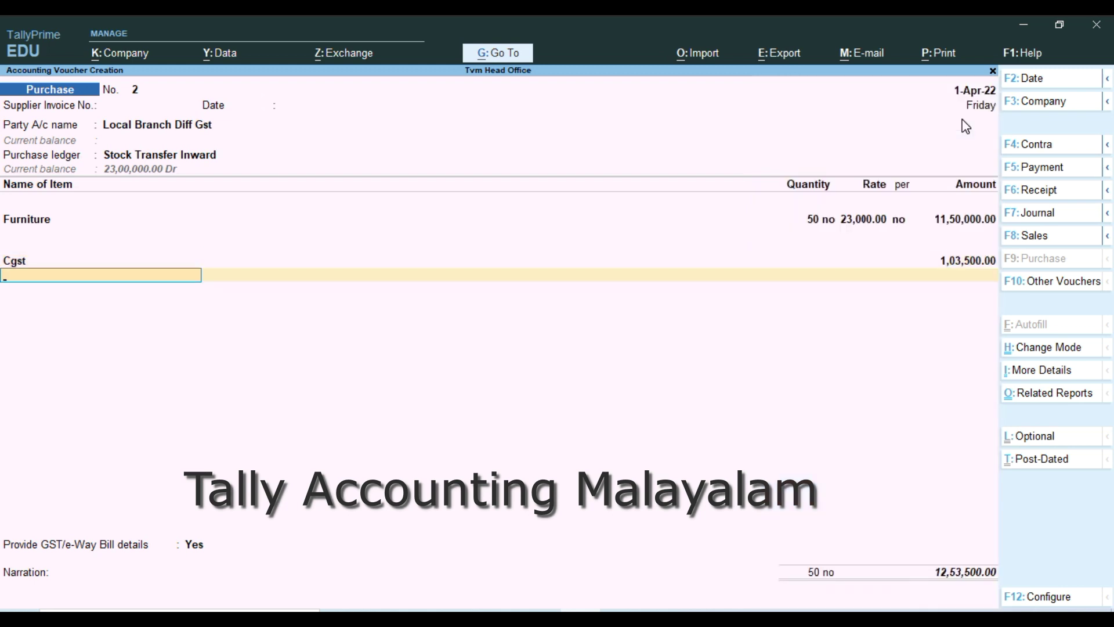
pyautogui.write('S')
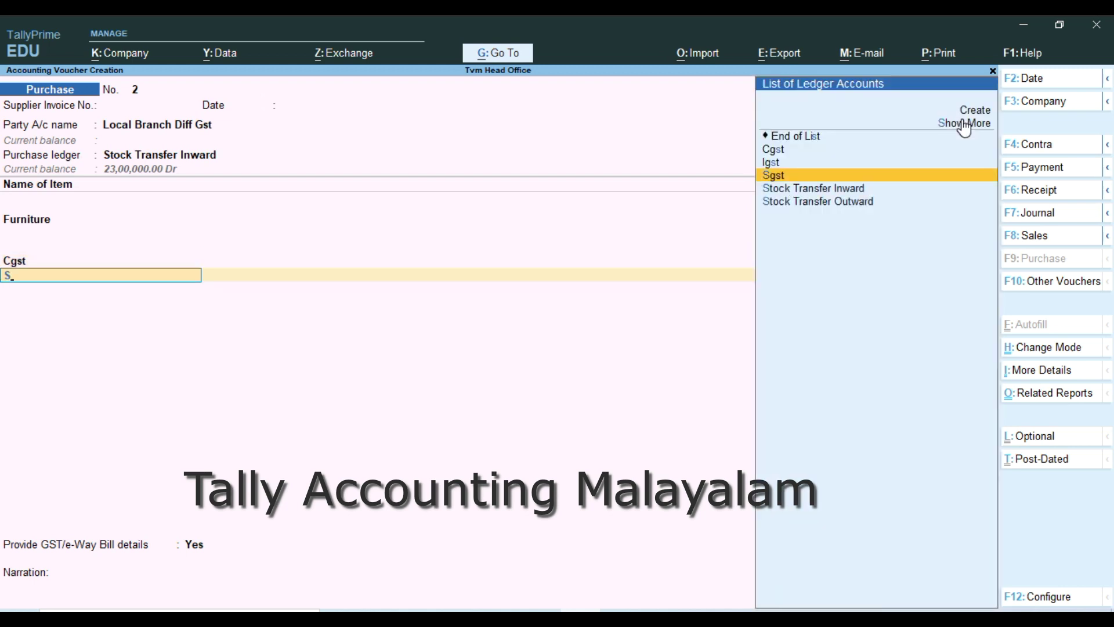
pyautogui.press('Return')
pyautogui.press('Return')
pyautogui.press('Return')
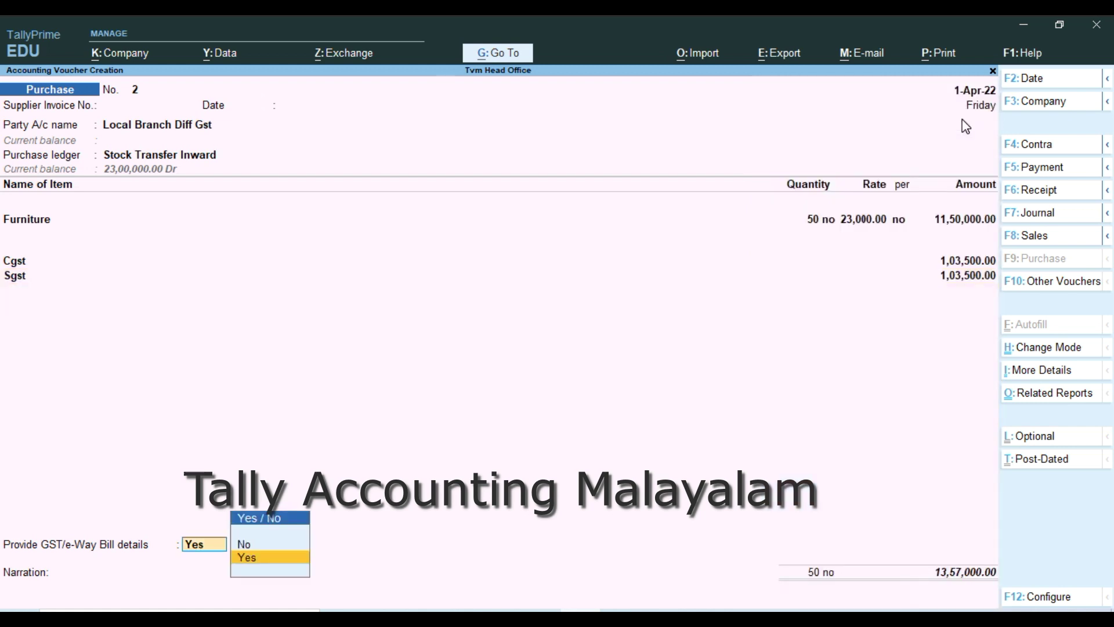
# Step: Leave the e-Way Bill details and narration blank, and save the purchase voucher
pyautogui.press('Return')
pyautogui.press('Return')
pyautogui.press('Return')
pyautogui.press('Return')
pyautogui.press('Return')
pyautogui.press('Return')
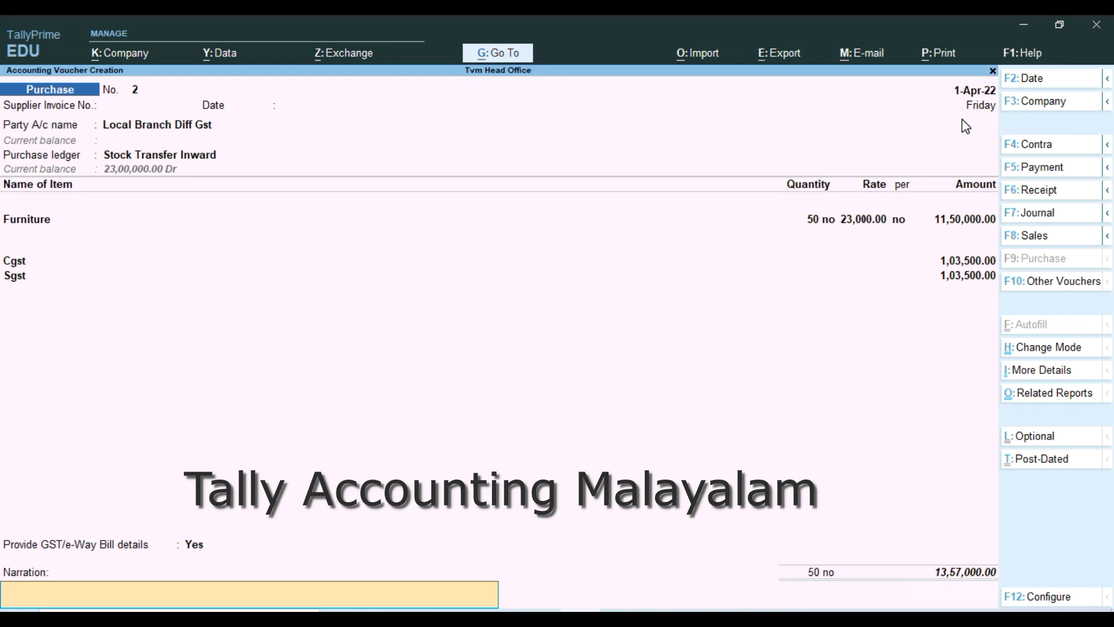
pyautogui.press('Return')
pyautogui.press('Return')
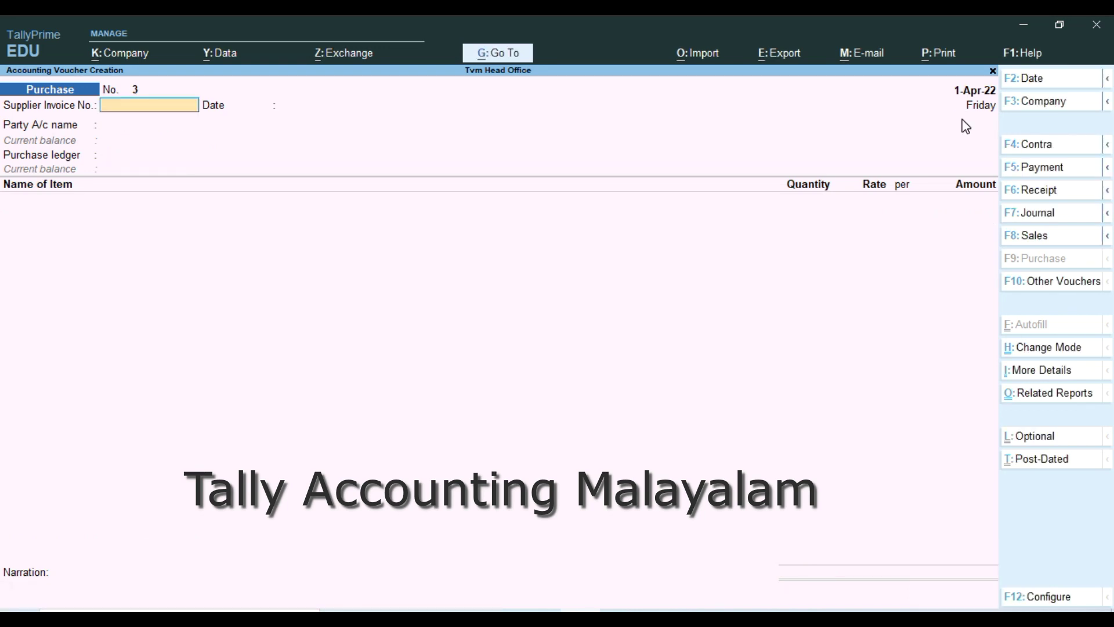
# Step: Switch to a sales voucher and choose Local Branch Diff Gst as the party account
pyautogui.click(1033, 242)
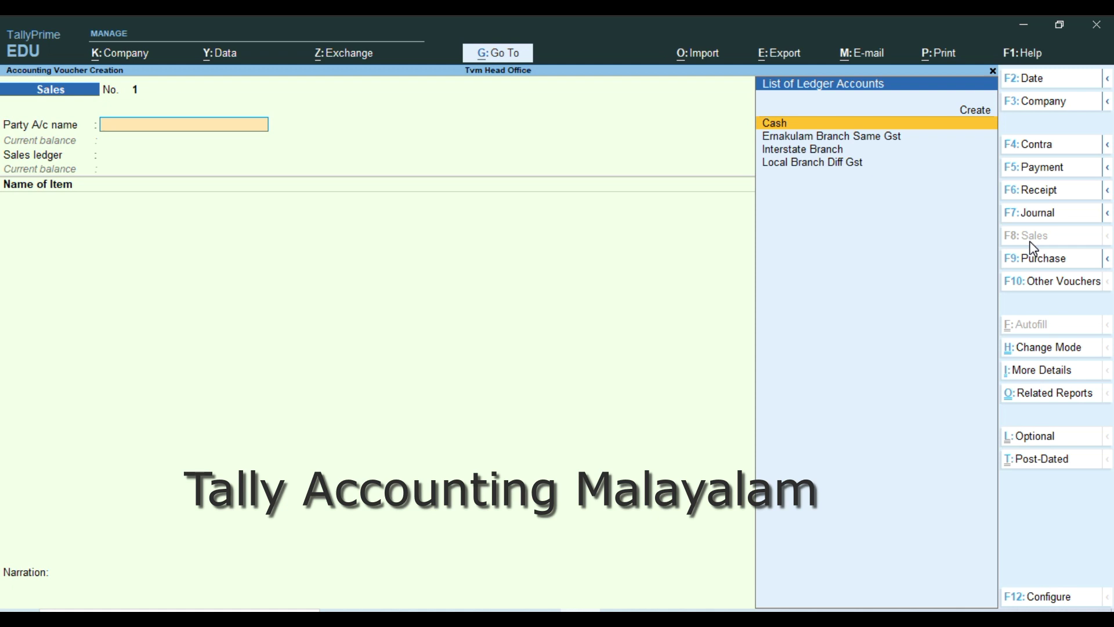
pyautogui.press('Down')
pyautogui.press('Down')
pyautogui.press('Down')
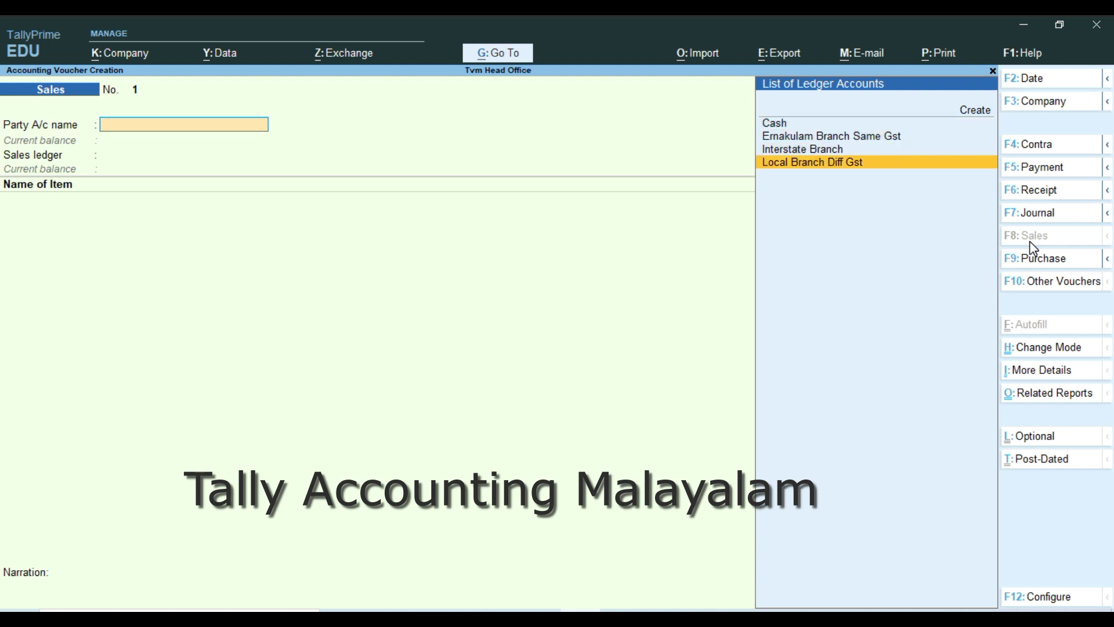
pyautogui.press('Return')
# Step: Leave the dispatch details blank and accept the default party details for the sales voucher
pyautogui.press('Return')
pyautogui.press('Return')
pyautogui.press('Return')
pyautogui.press('Return')
pyautogui.press('Return')
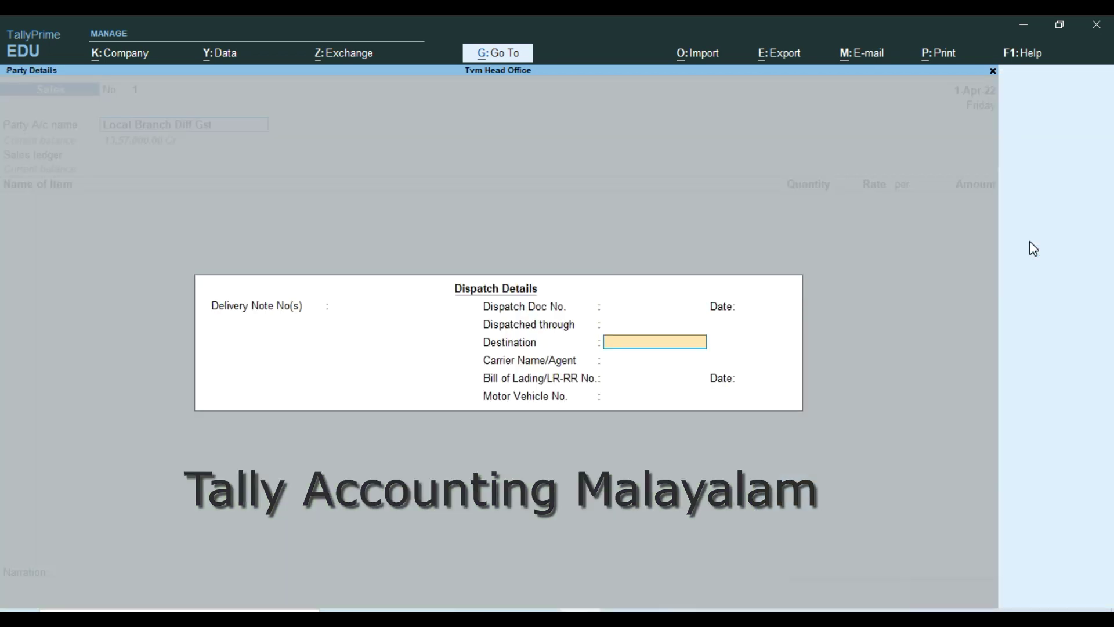
pyautogui.press('Return')
pyautogui.press('Return')
pyautogui.press('Return')
pyautogui.press('Return')
pyautogui.press('Return')
pyautogui.press('Return')
pyautogui.press('Return')
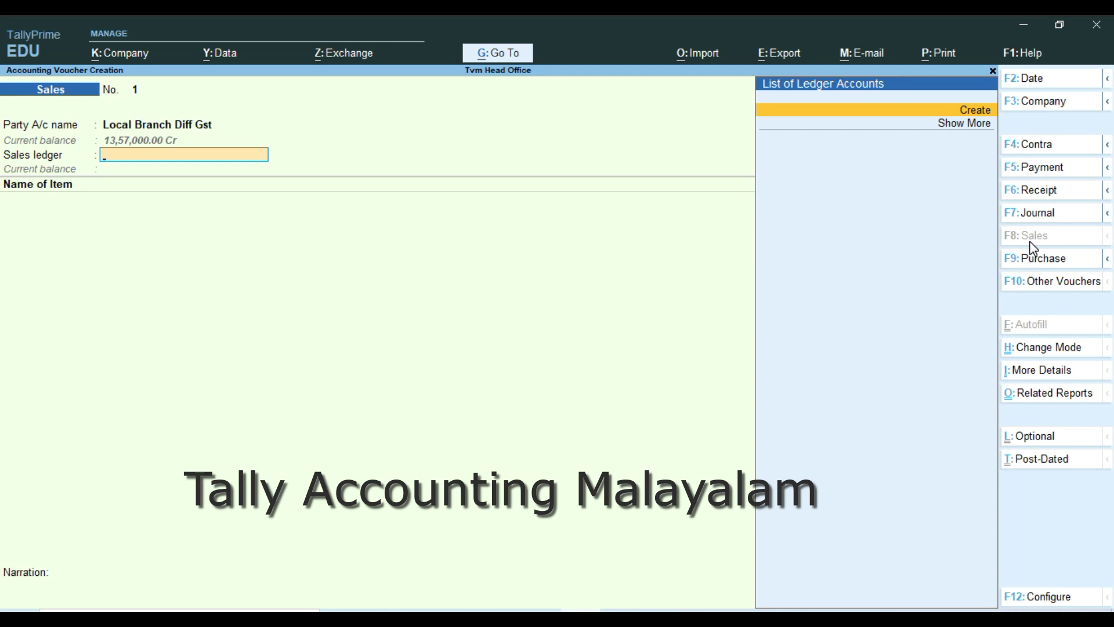
# Step: Set Stock Transfer Outward as the sales ledger and leave the tax classification blank
pyautogui.click(977, 129)
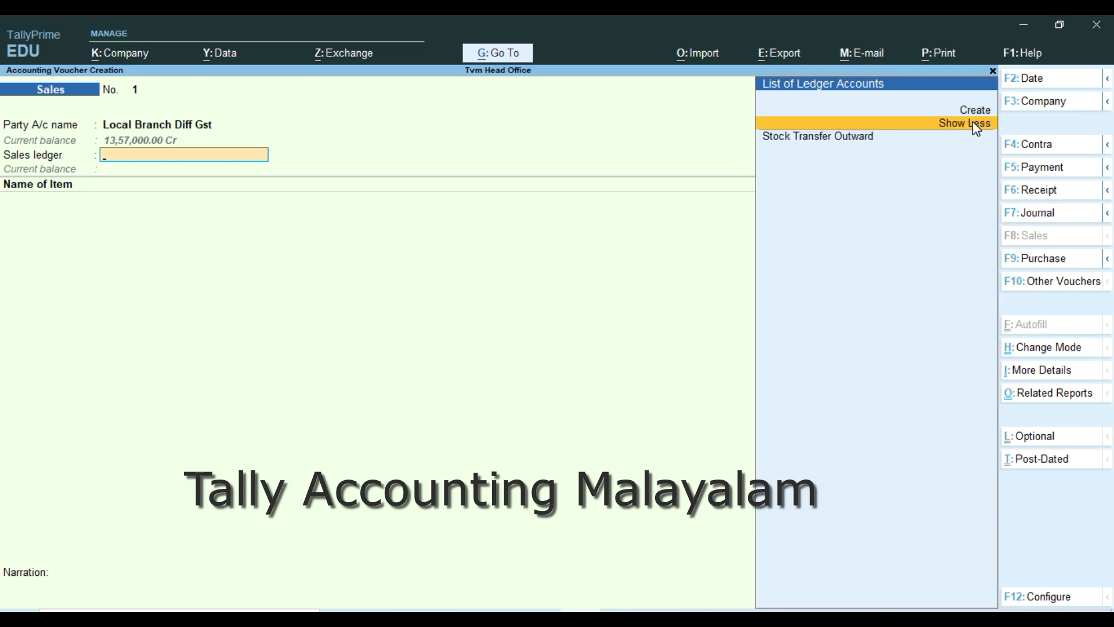
pyautogui.press('Down')
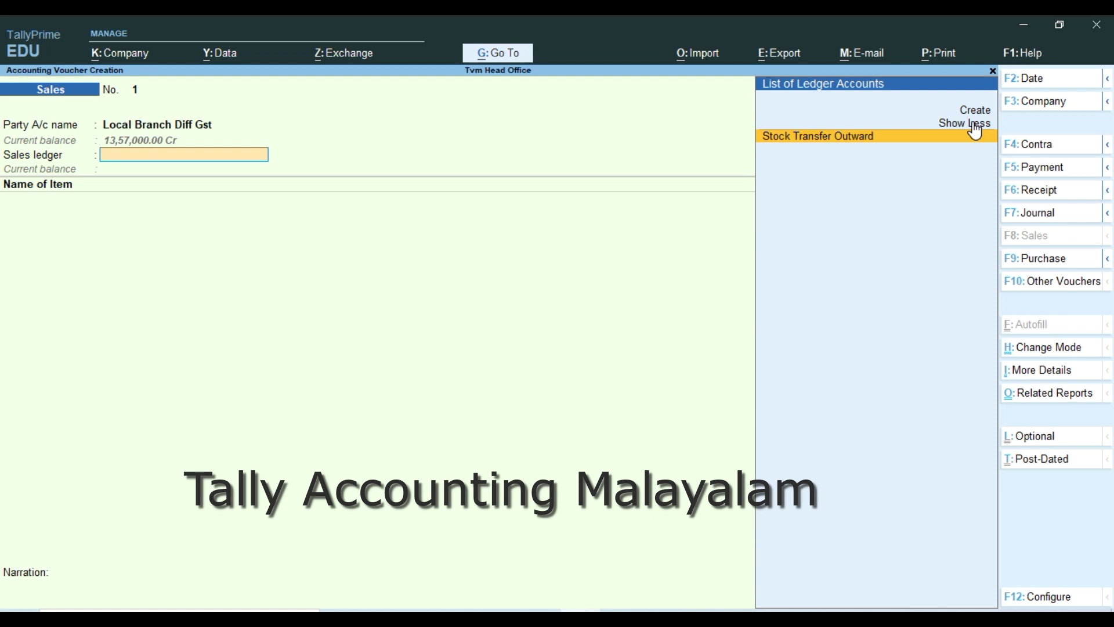
pyautogui.press('Return')
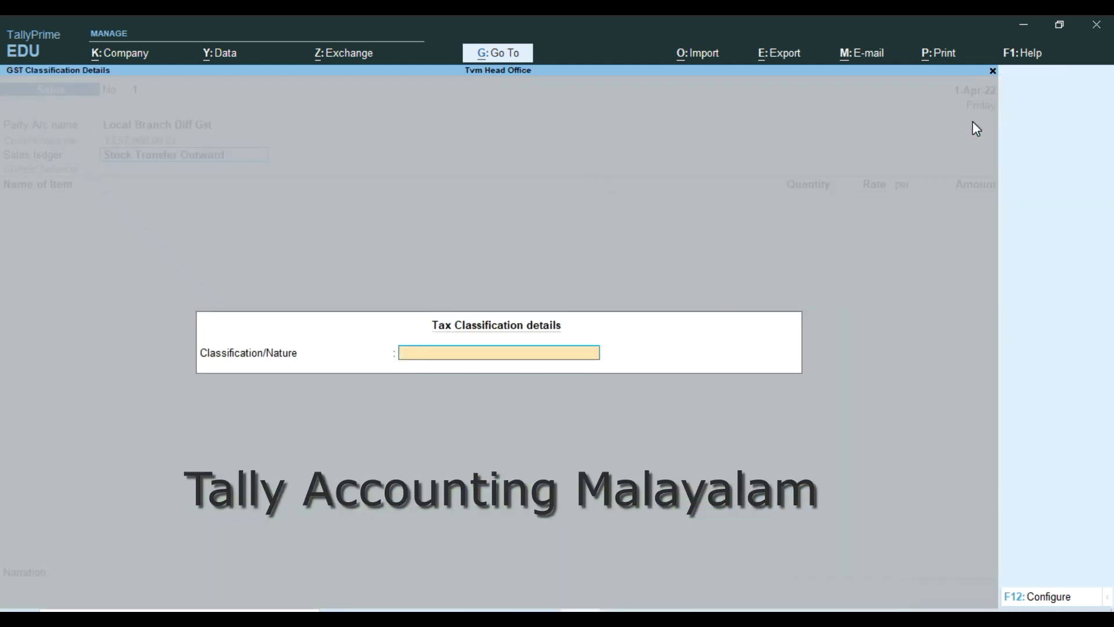
pyautogui.press('Return')
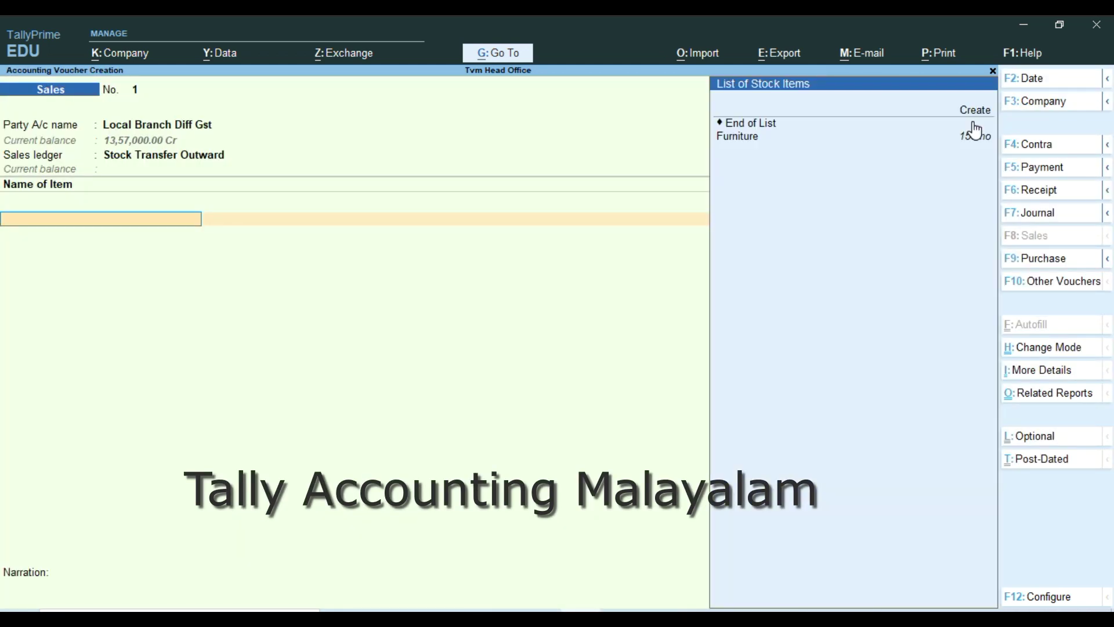
# Step: Add 15 no of Furniture at a rate of 32,000 to the sales voucher
pyautogui.press('Down')
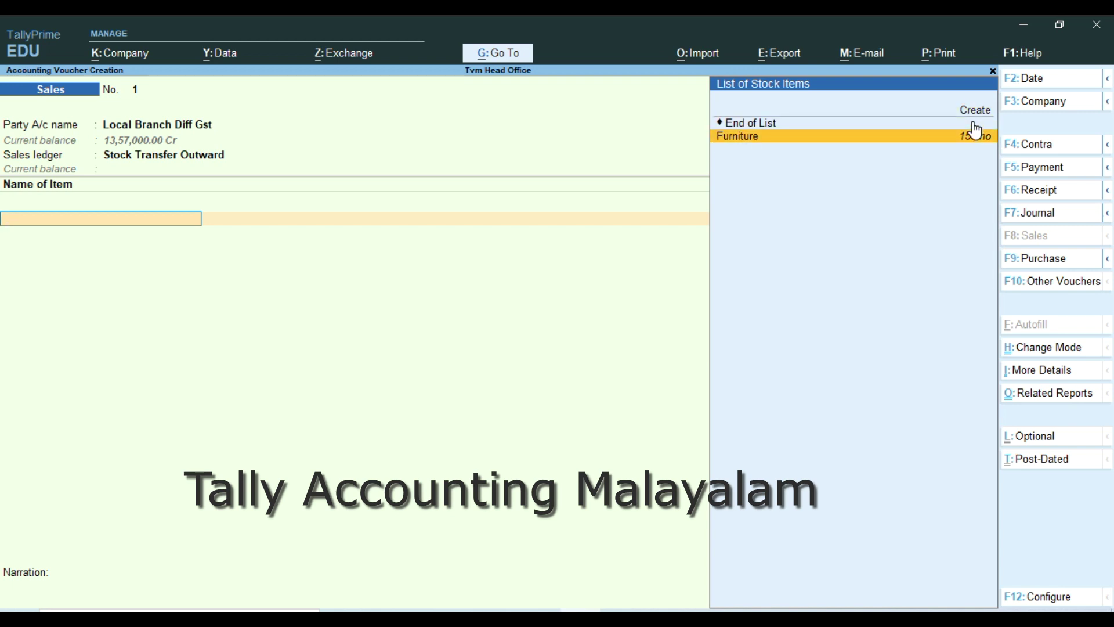
pyautogui.press('Return')
pyautogui.write('15')
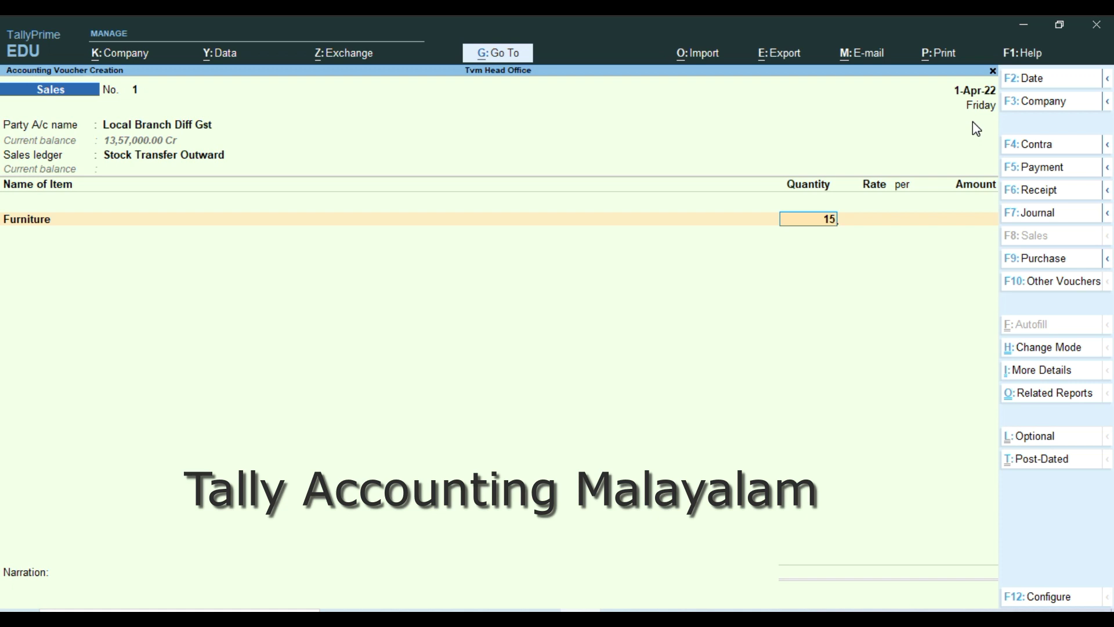
pyautogui.press('Return')
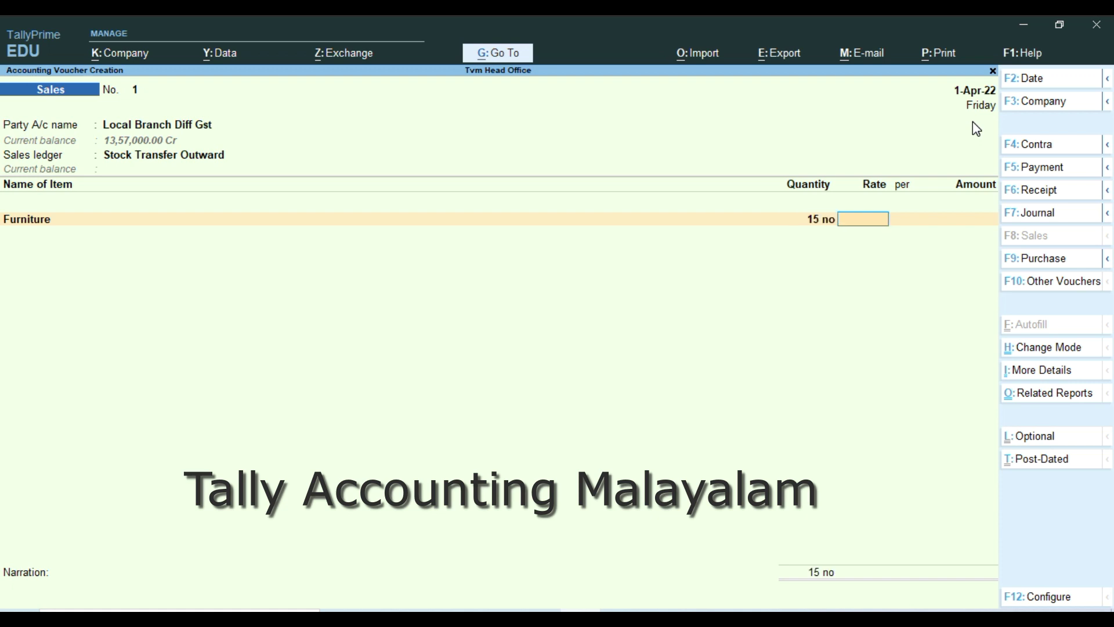
pyautogui.write('32000')
pyautogui.press('Return')
pyautogui.press('Return')
pyautogui.press('Return')
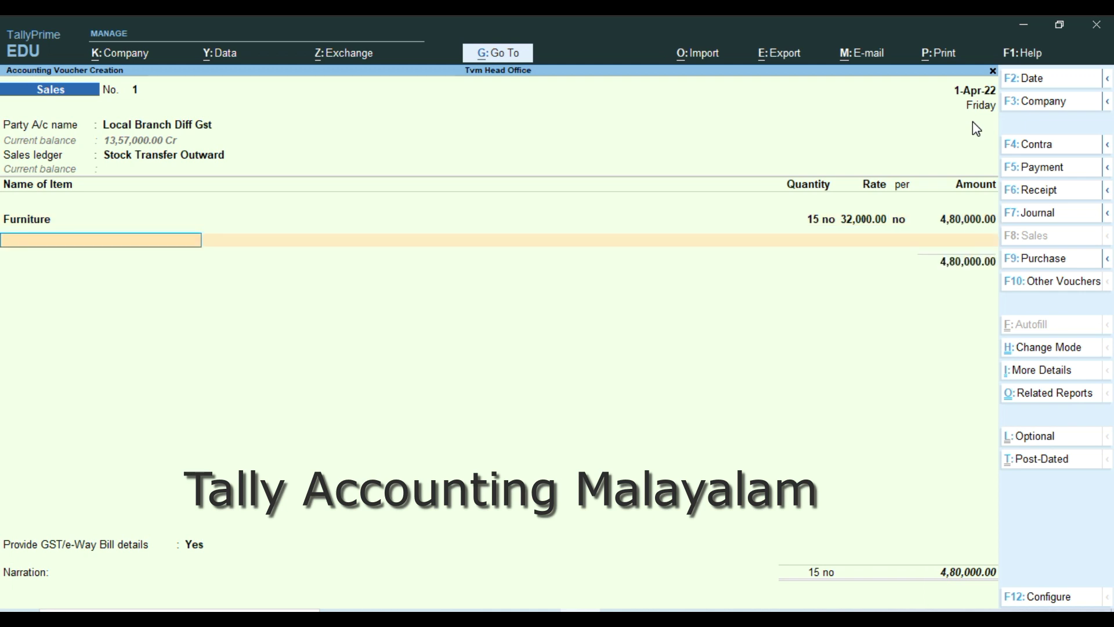
# Step: End the item list and add the Cgst and Sgst ledgers with their calculated amounts to the sales voucher
pyautogui.press('Return')
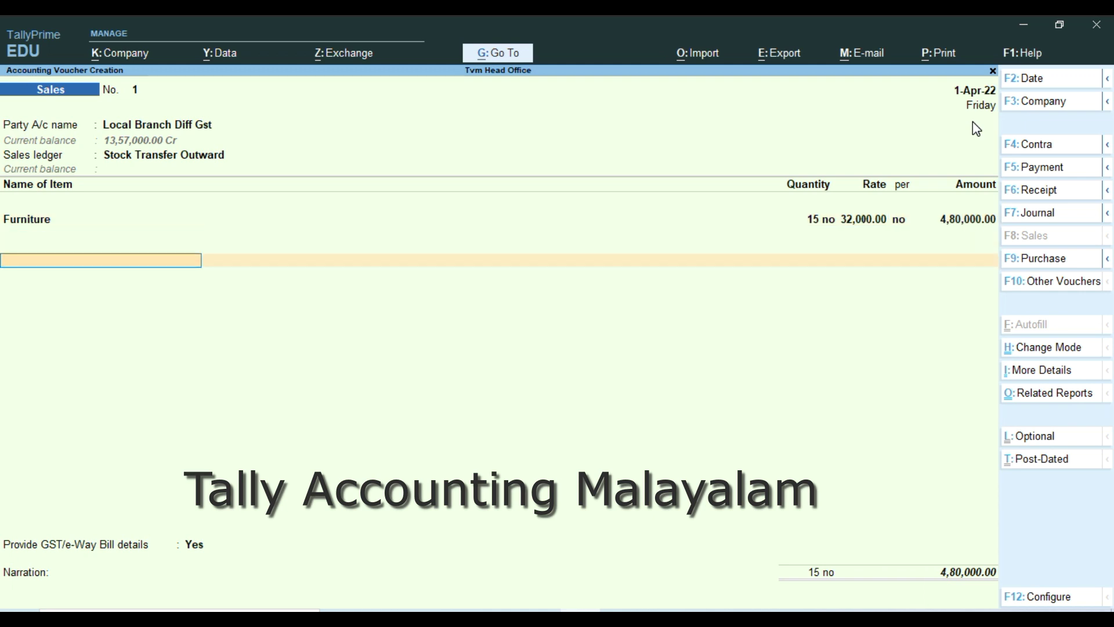
pyautogui.write('C')
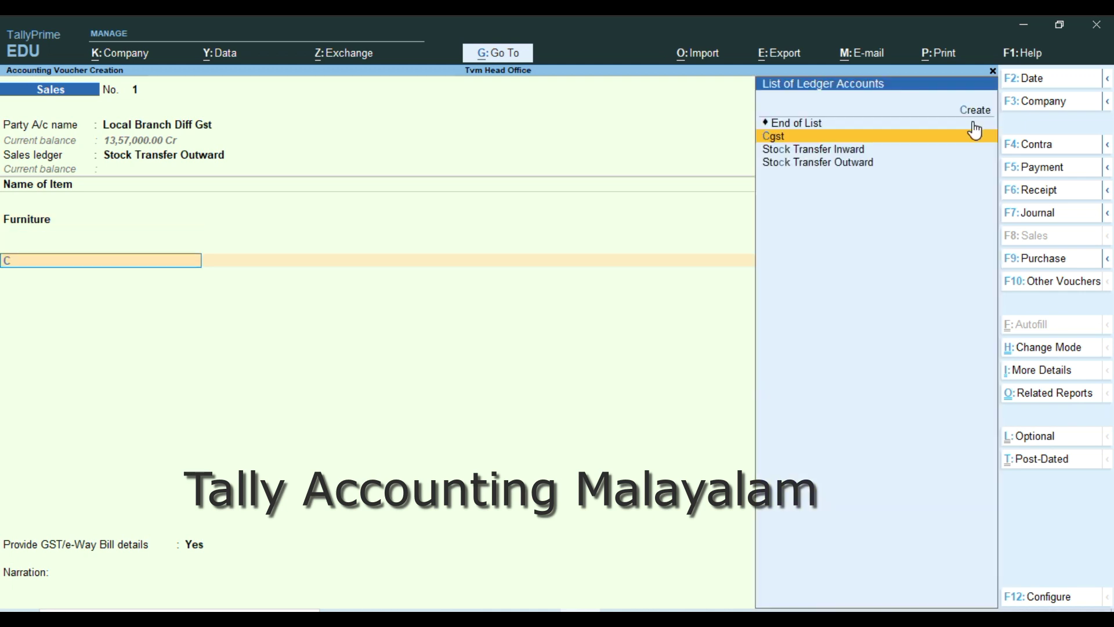
pyautogui.press('Return')
pyautogui.press('Return')
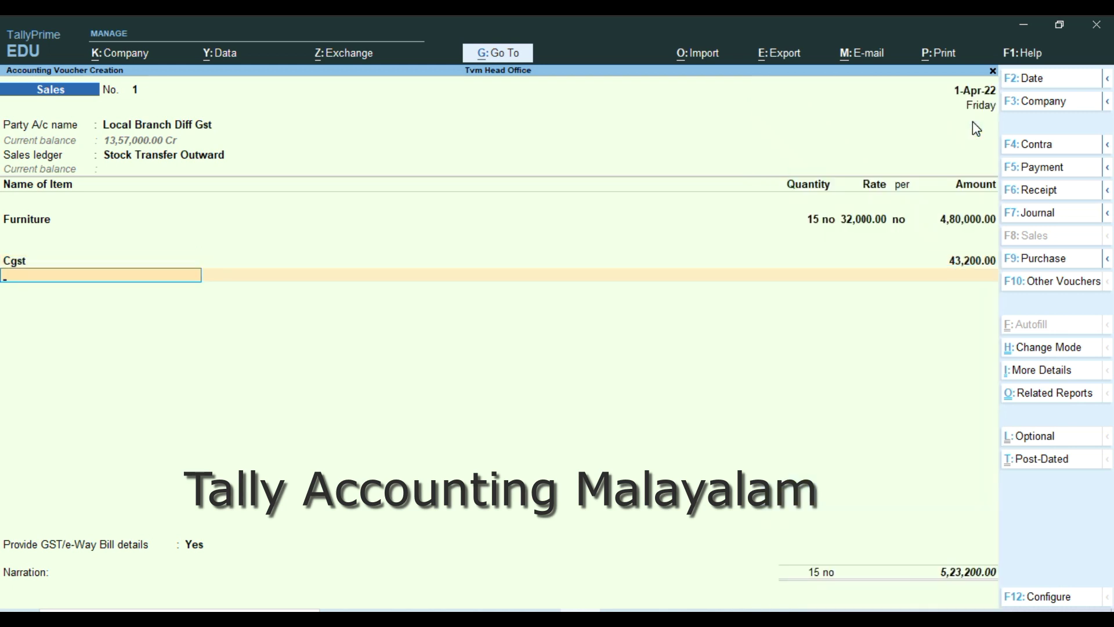
pyautogui.write('Sgst')
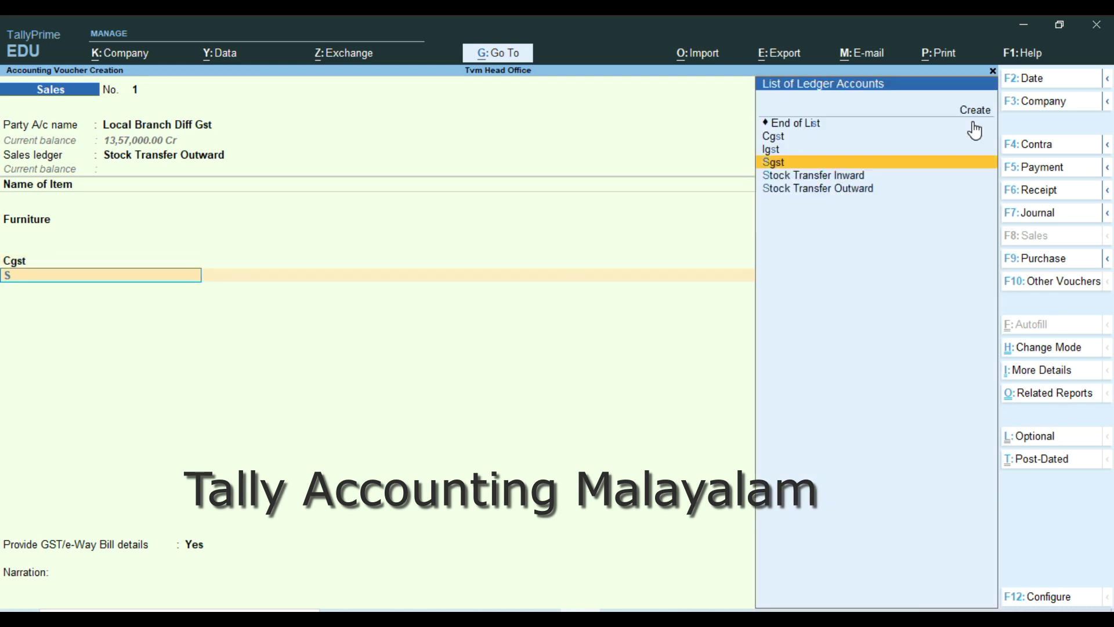
pyautogui.press('Return')
pyautogui.press('Return')
pyautogui.press('Return')
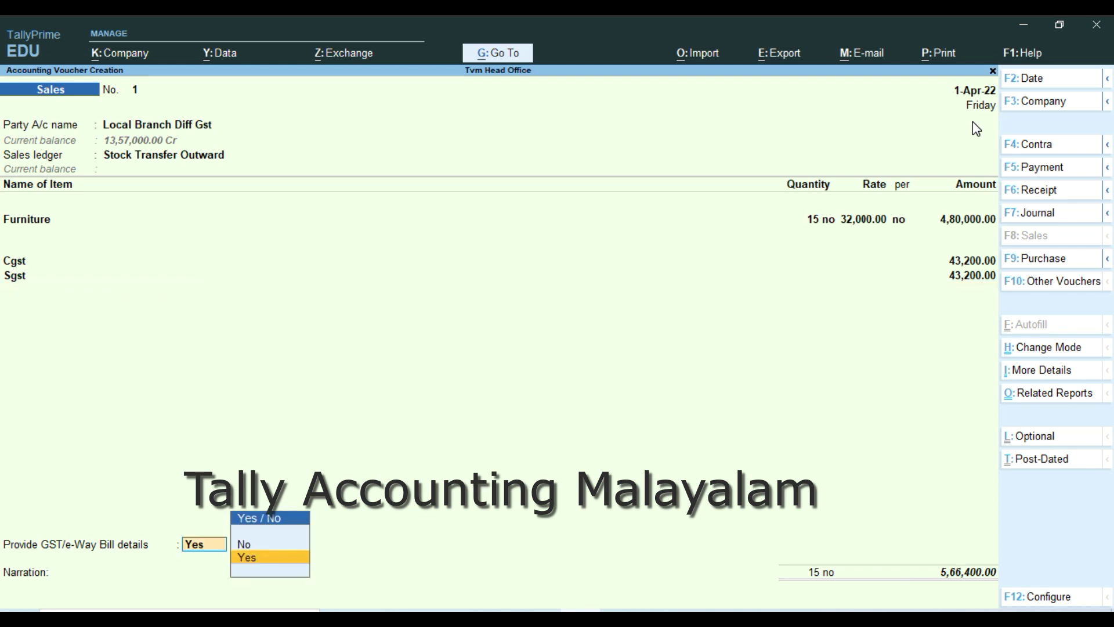
# Step: Leave the e-Way Bill details and narration blank, and save the sales voucher
pyautogui.press('Return')
pyautogui.press('Return')
pyautogui.press('Return')
pyautogui.press('Return')
pyautogui.press('Return')
pyautogui.press('Return')
pyautogui.press('Return')
pyautogui.press('Return')
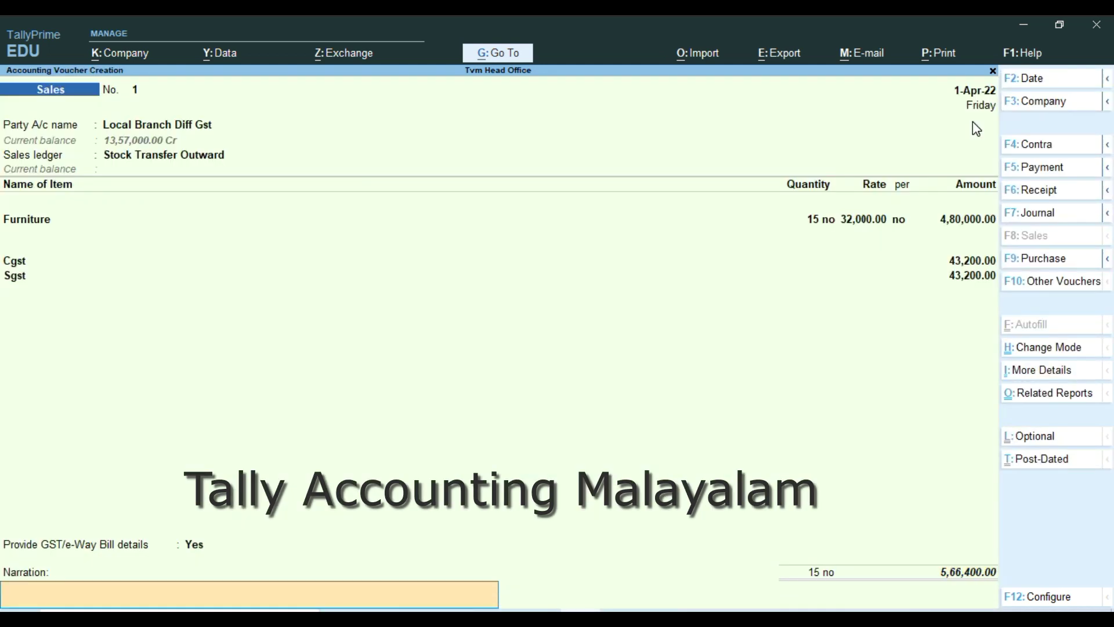
pyautogui.press('Return')
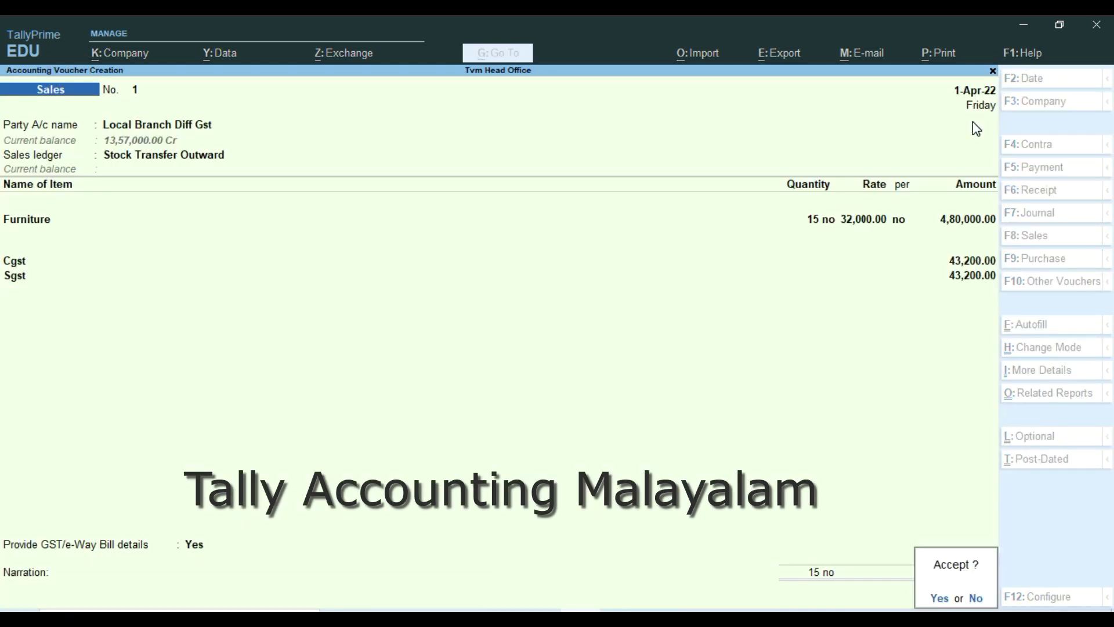
pyautogui.press('Return')
pyautogui.press('Return')
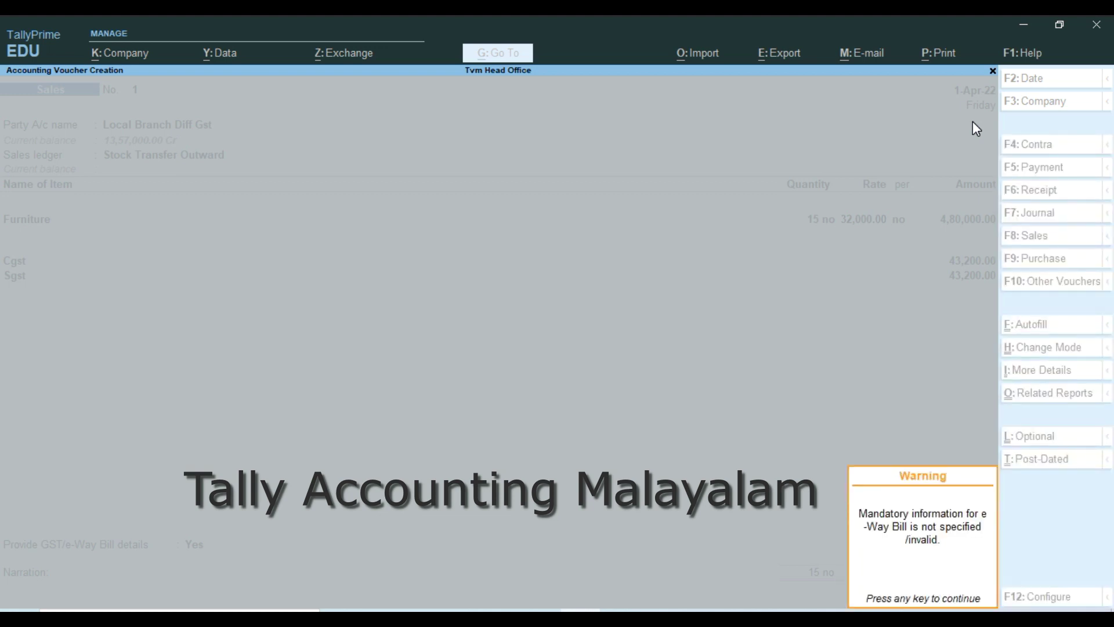
pyautogui.press('Return')
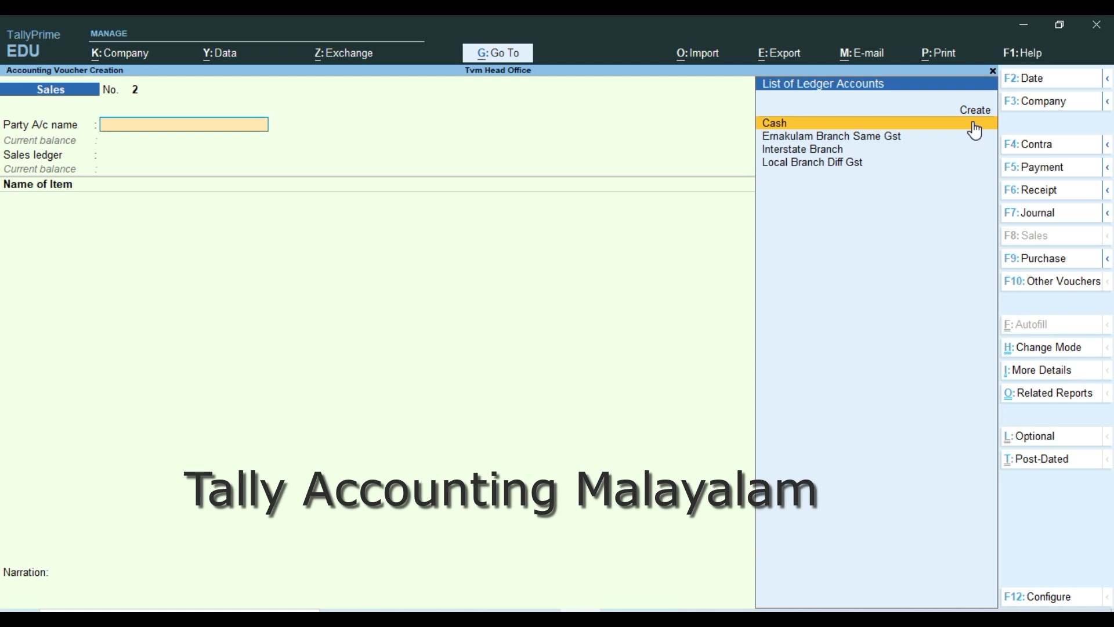
# Step: Switch to a purchase voucher, leave the supplier invoice details blank, and choose Interstate Branch as the party account
pyautogui.click(1055, 259)
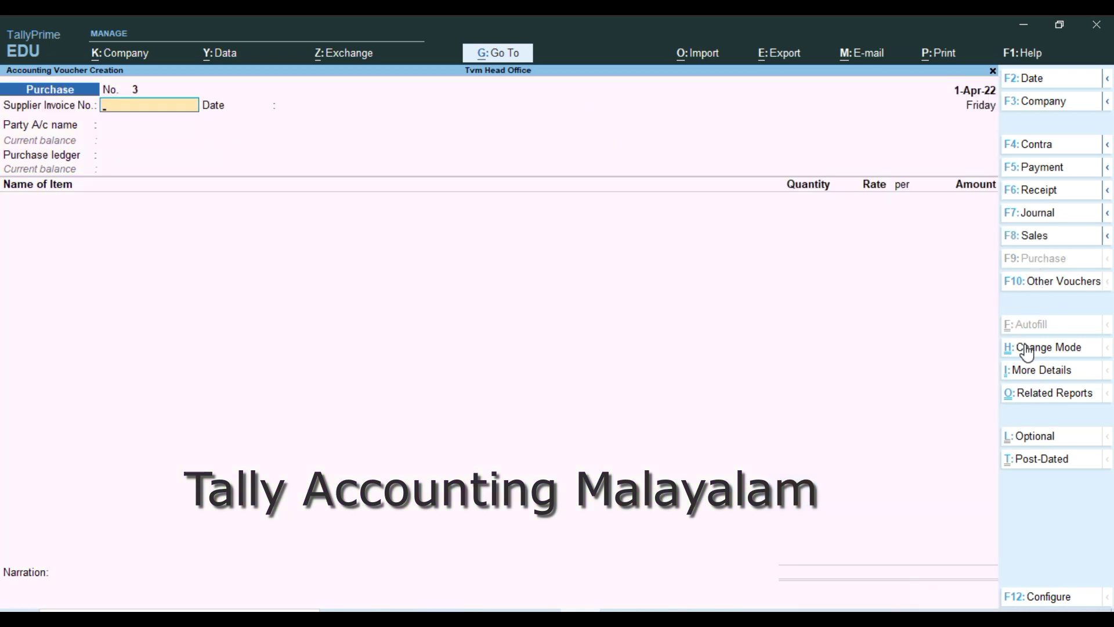
pyautogui.press('Return')
pyautogui.press('Return')
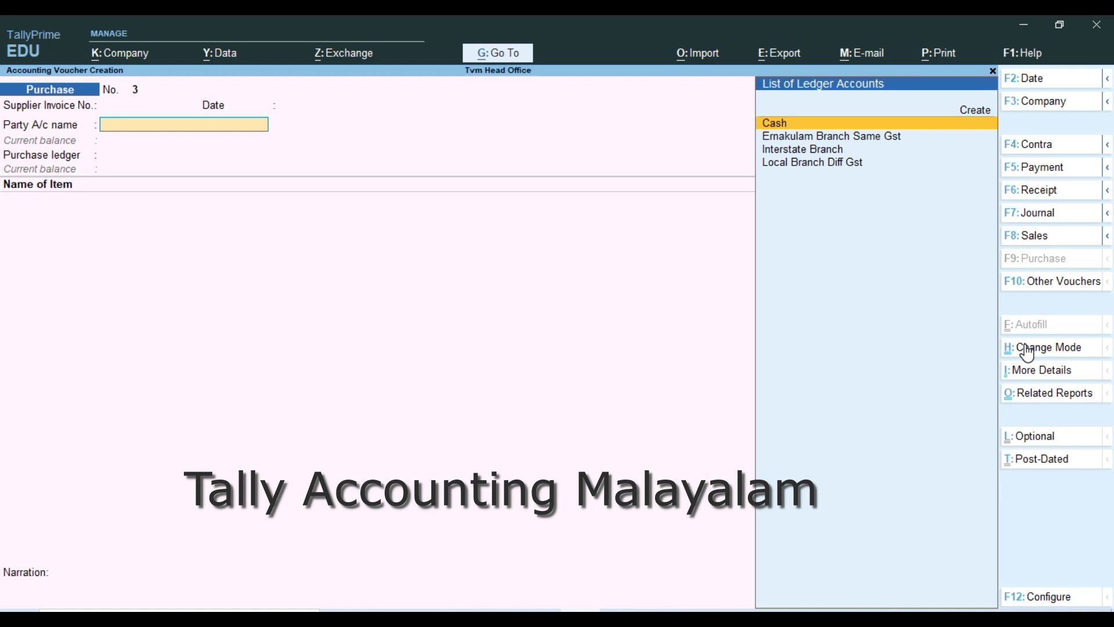
pyautogui.press('Down')
pyautogui.press('Down')
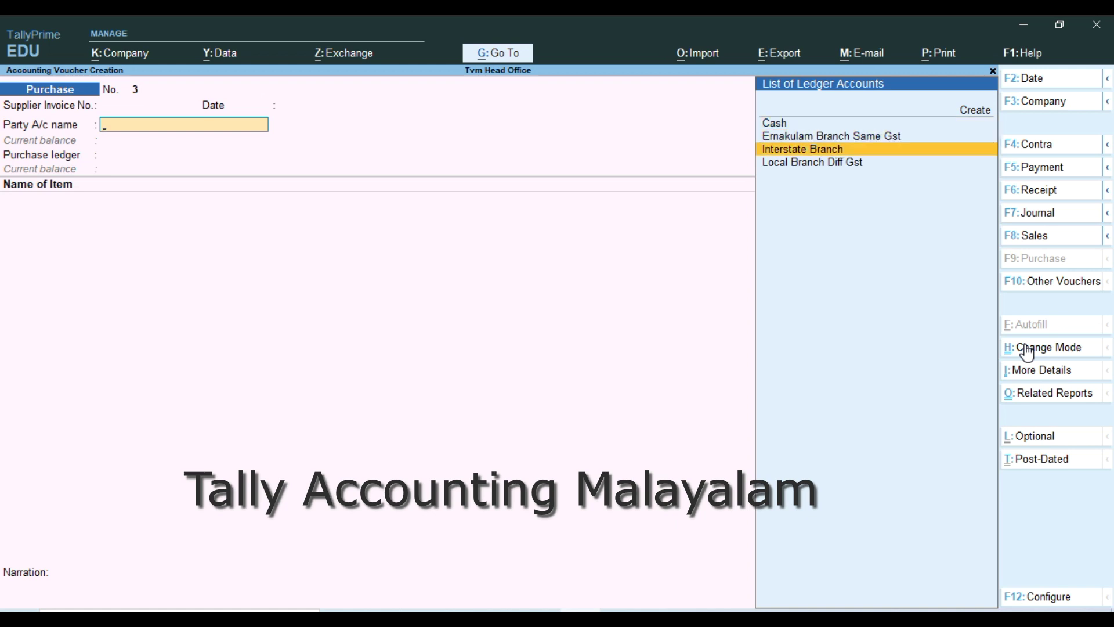
pyautogui.press('Return')
# Step: Open the Interstate Branch ledger for alteration and check its group and state
pyautogui.press('Escape')
pyautogui.press('ctrl')
pyautogui.hotkey('ctrl', 'Return')
pyautogui.press('Return')
pyautogui.press('Return')
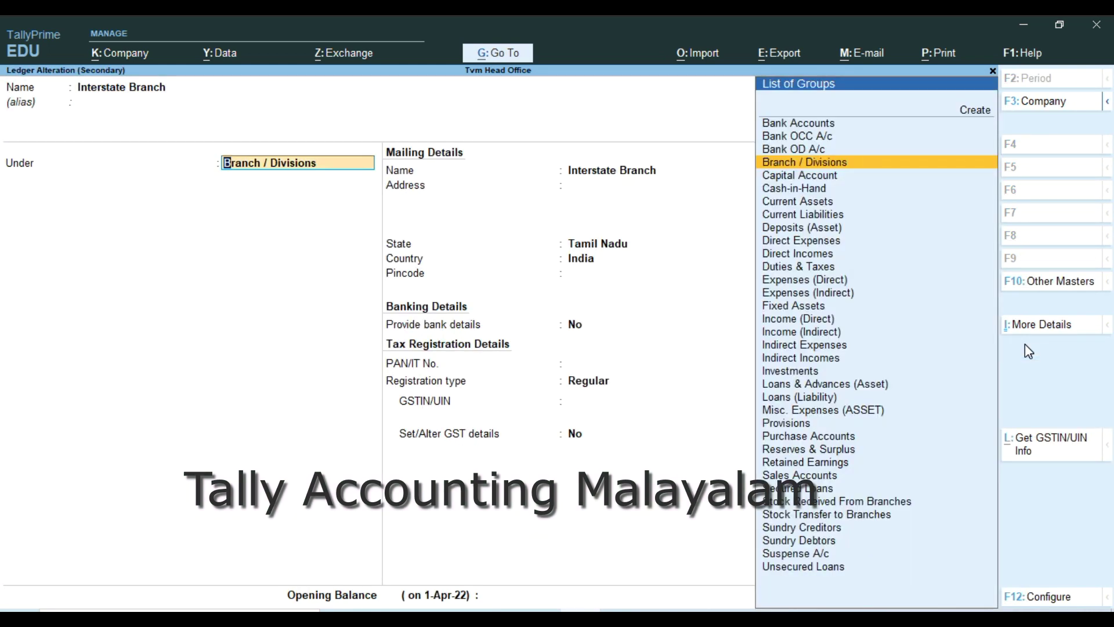
pyautogui.press('Return')
pyautogui.press('Return')
pyautogui.press('Return')
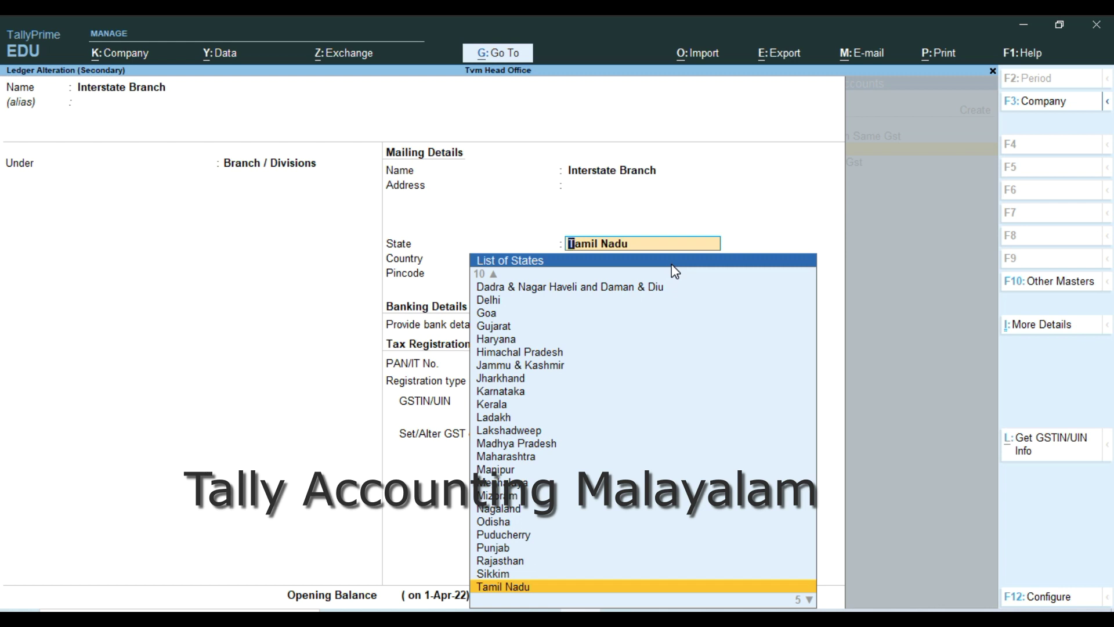
# Step: Check the ledger's tax registration details, leave the GSTIN/UIN blank, and accept the ledger with its existing settings
pyautogui.press('Return')
pyautogui.press('Return')
pyautogui.press('Return')
pyautogui.press('Return')
pyautogui.press('Return')
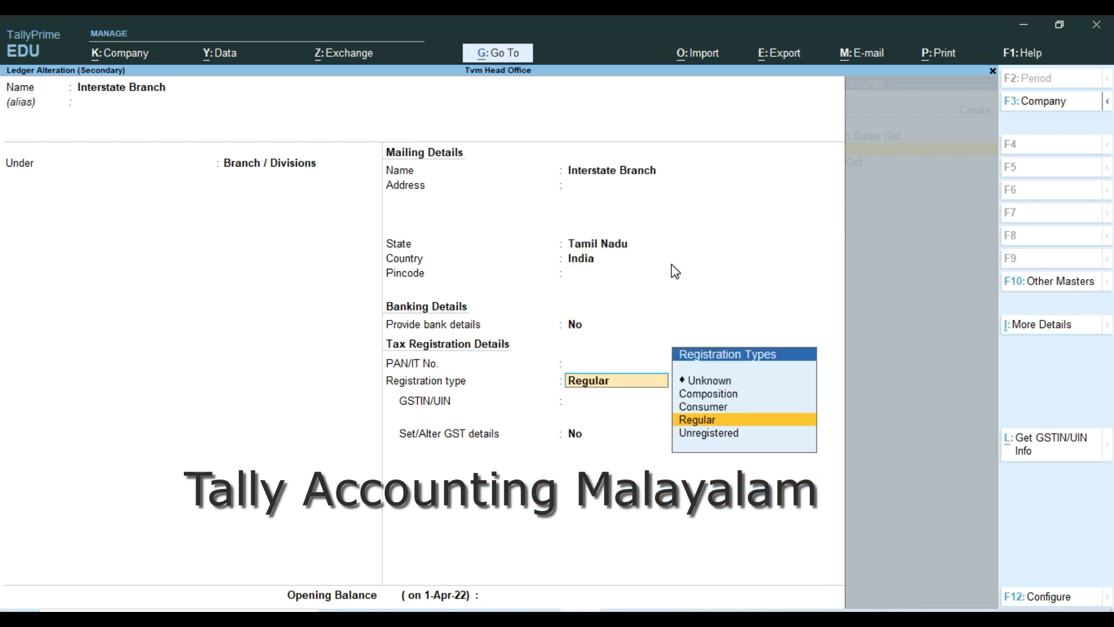
pyautogui.press('Return')
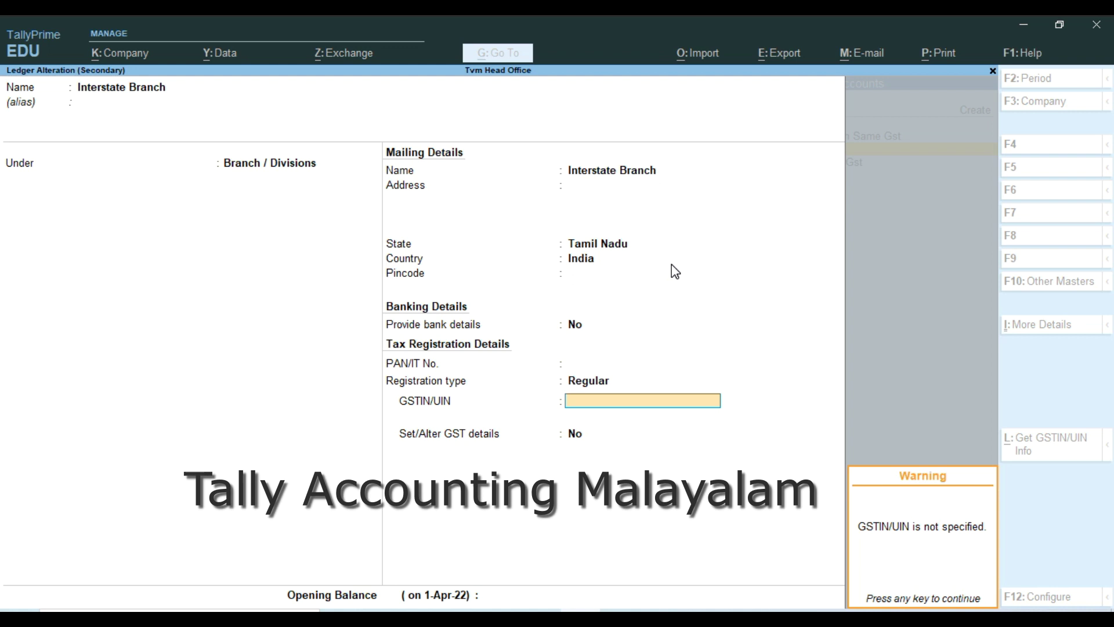
pyautogui.press('Return')
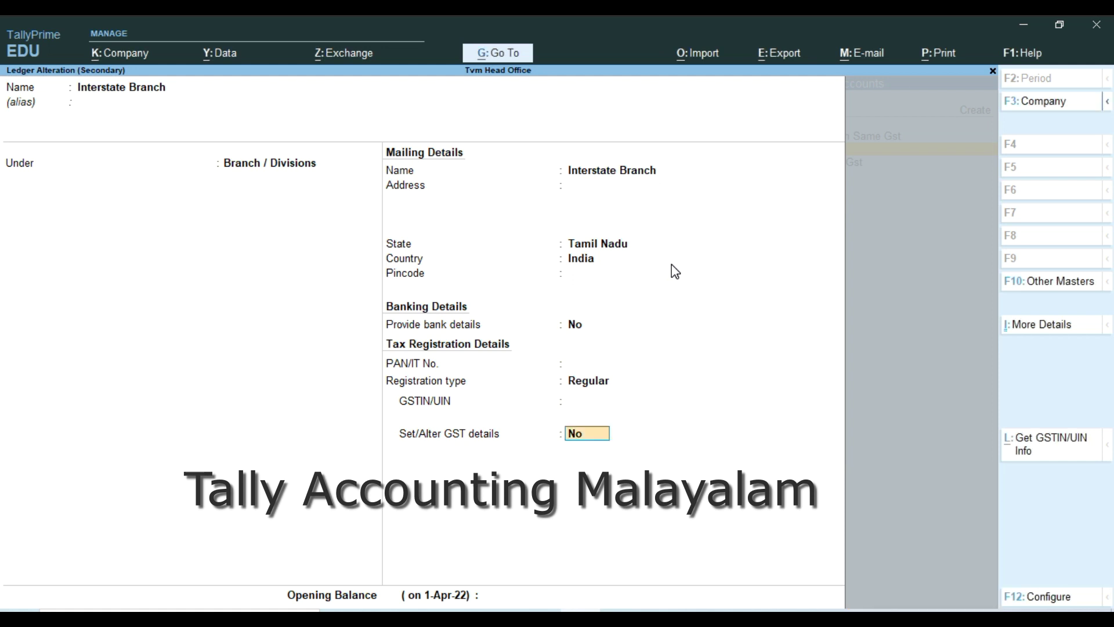
pyautogui.press('Return')
pyautogui.press('Return')
pyautogui.press('Return')
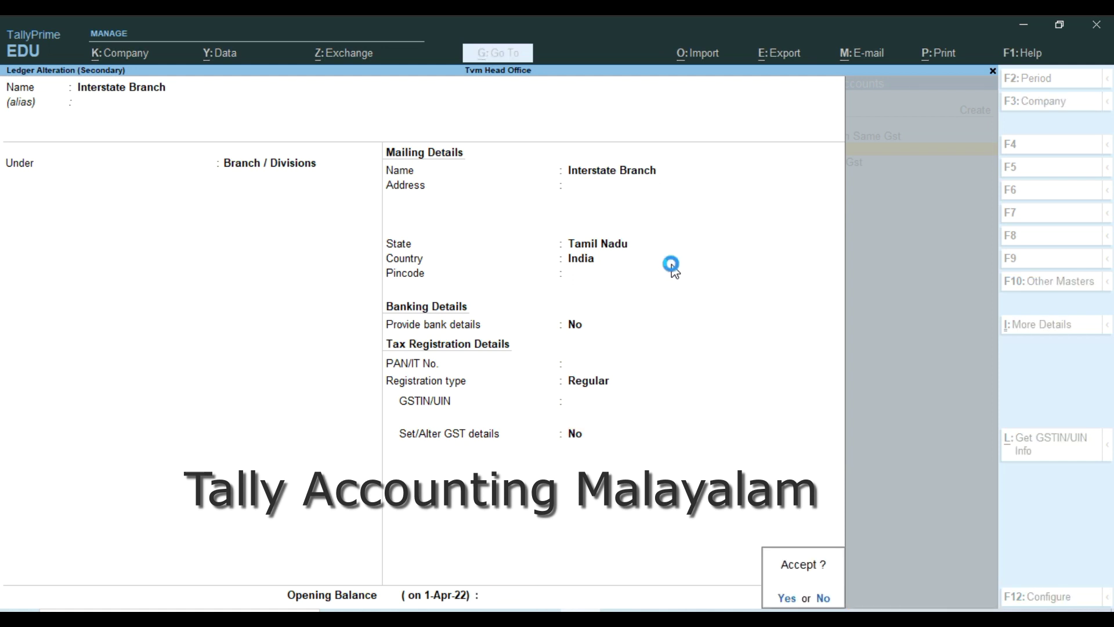
pyautogui.press('Return')
# Step: Confirm Interstate Branch as the party, leave the receipt details blank, and accept the default party details
pyautogui.press('Return')
pyautogui.press('Return')
pyautogui.press('Return')
pyautogui.press('Return')
pyautogui.press('Return')
pyautogui.press('Return')
pyautogui.press('Return')
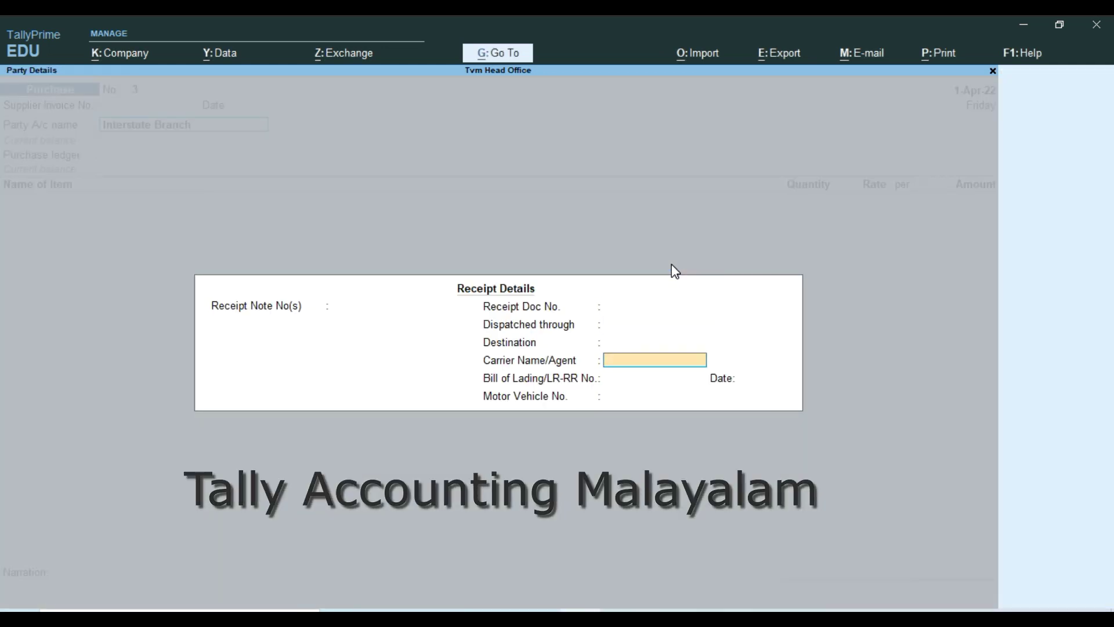
pyautogui.press('Return')
pyautogui.press('Return')
pyautogui.press('Return')
pyautogui.press('Return')
pyautogui.press('Return')
pyautogui.press('Return')
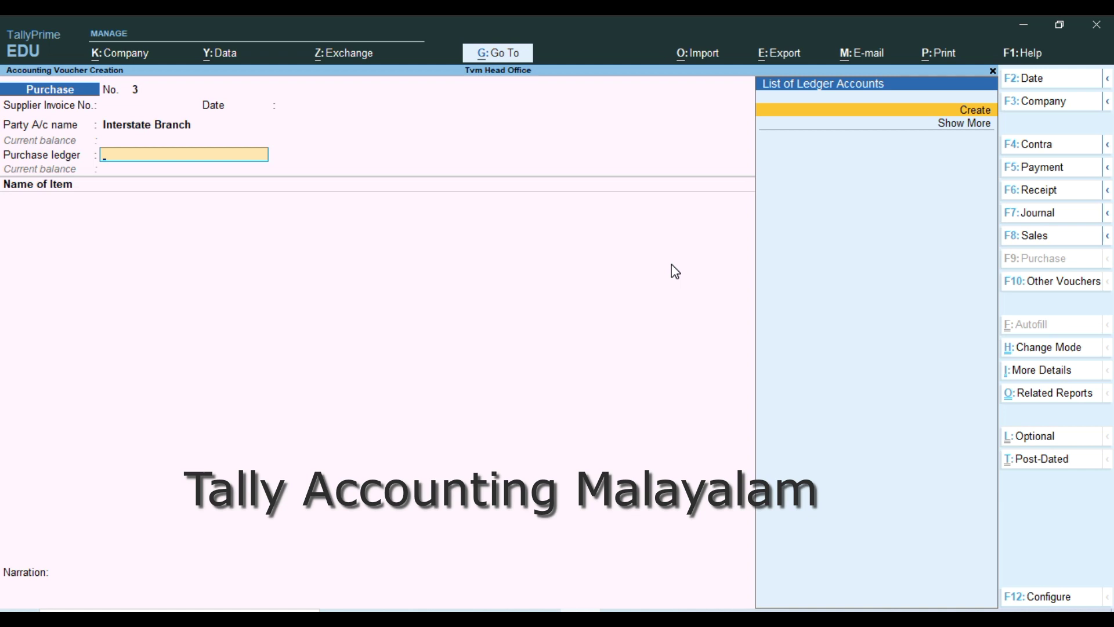
# Step: Set Stock Transfer Inward as the purchase ledger and leave the tax classification blank
pyautogui.click(955, 128)
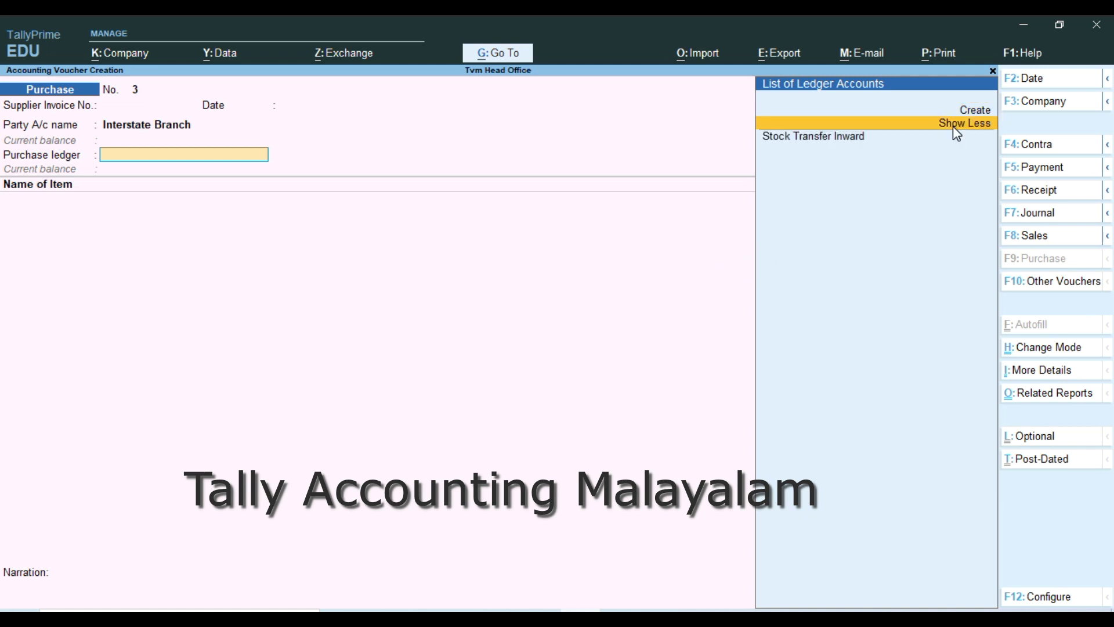
pyautogui.click(955, 135)
pyautogui.press('Return')
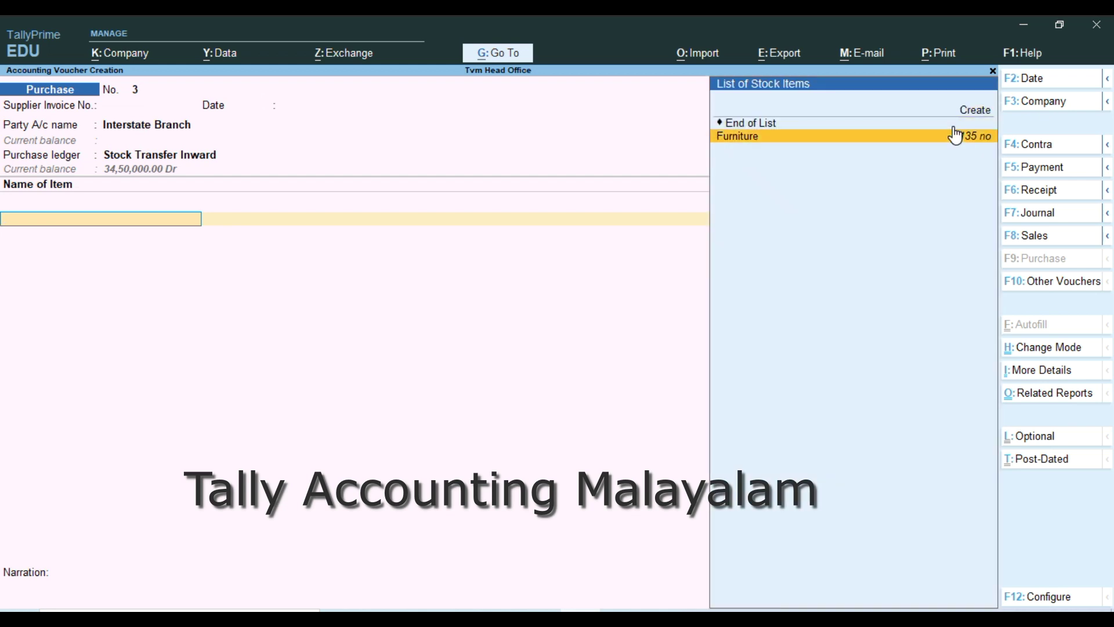
# Step: Add 10 no of Furniture at a rate of 23,000 to the purchase voucher and end the item list
pyautogui.click(957, 134)
pyautogui.write('10')
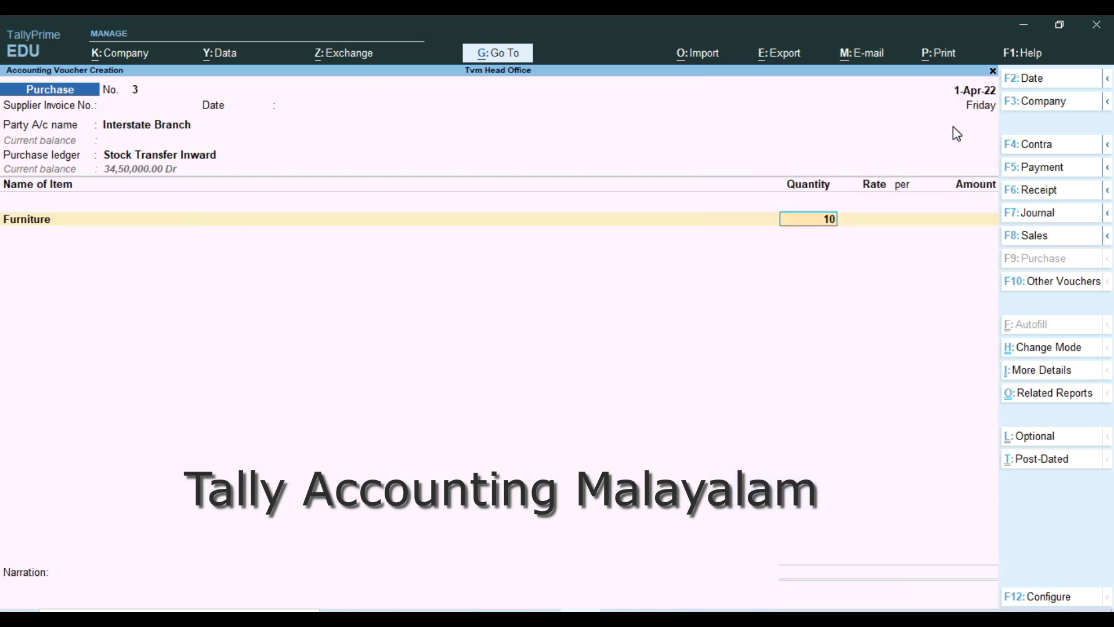
pyautogui.press('Return')
pyautogui.press('Return')
pyautogui.press('Return')
pyautogui.press('Return')
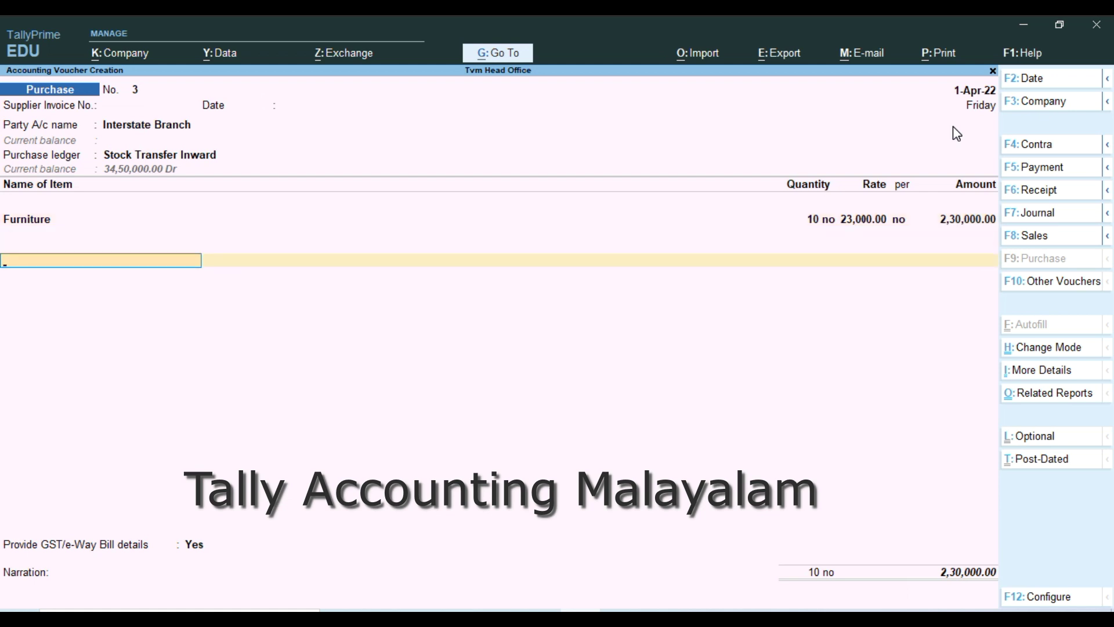
# Step: Add the Igst ledger with its calculated amount to the purchase voucher
pyautogui.write('I')
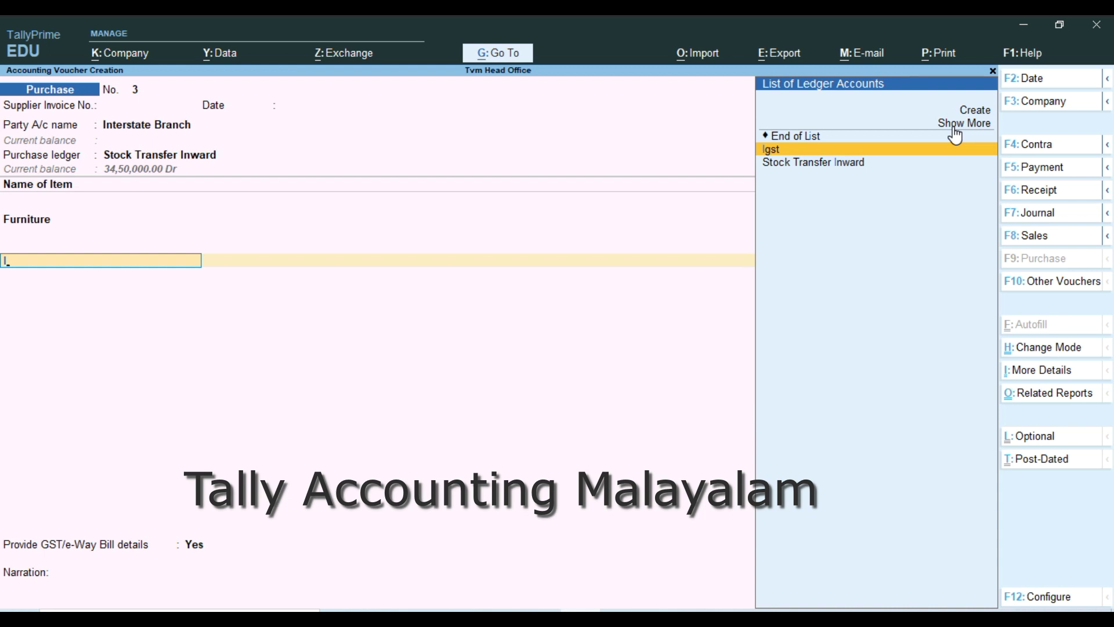
pyautogui.press('Return')
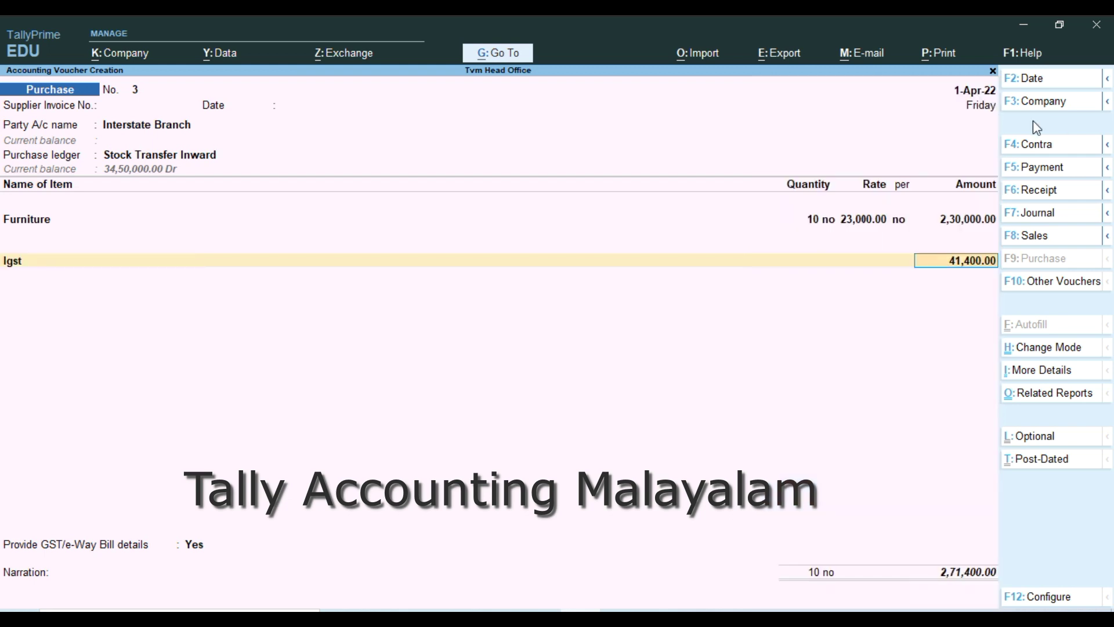
pyautogui.press('Return')
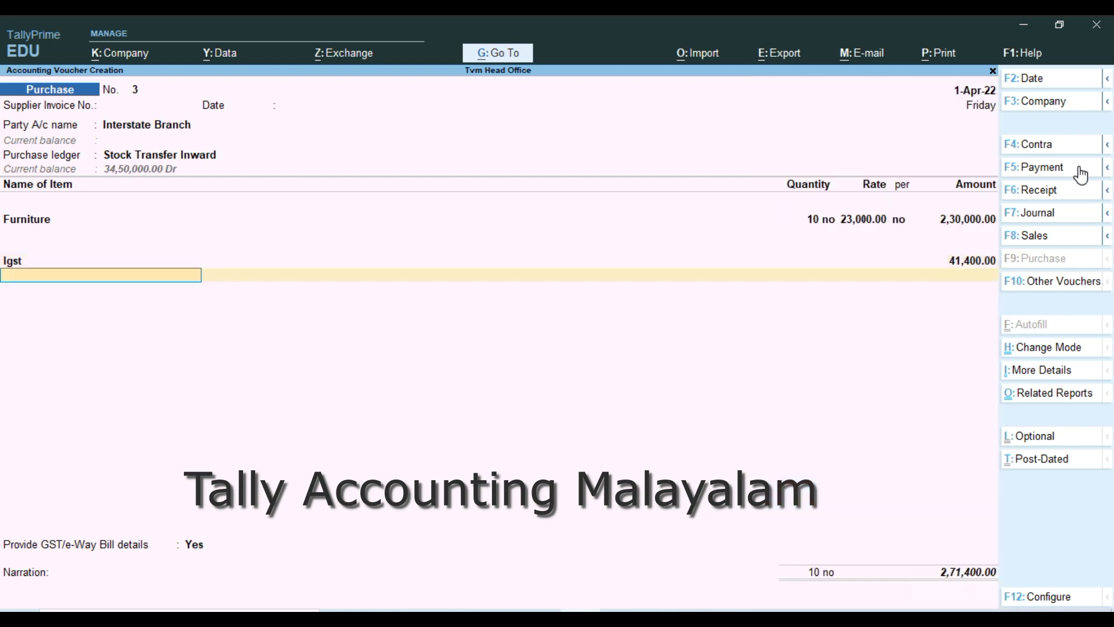
# Step: Save the Interstate Branch purchase voucher with blank e-Way Bill and transport details, and exit voucher creation
pyautogui.press('Return')
pyautogui.press('Return')
pyautogui.press('Return')
pyautogui.press('Return')
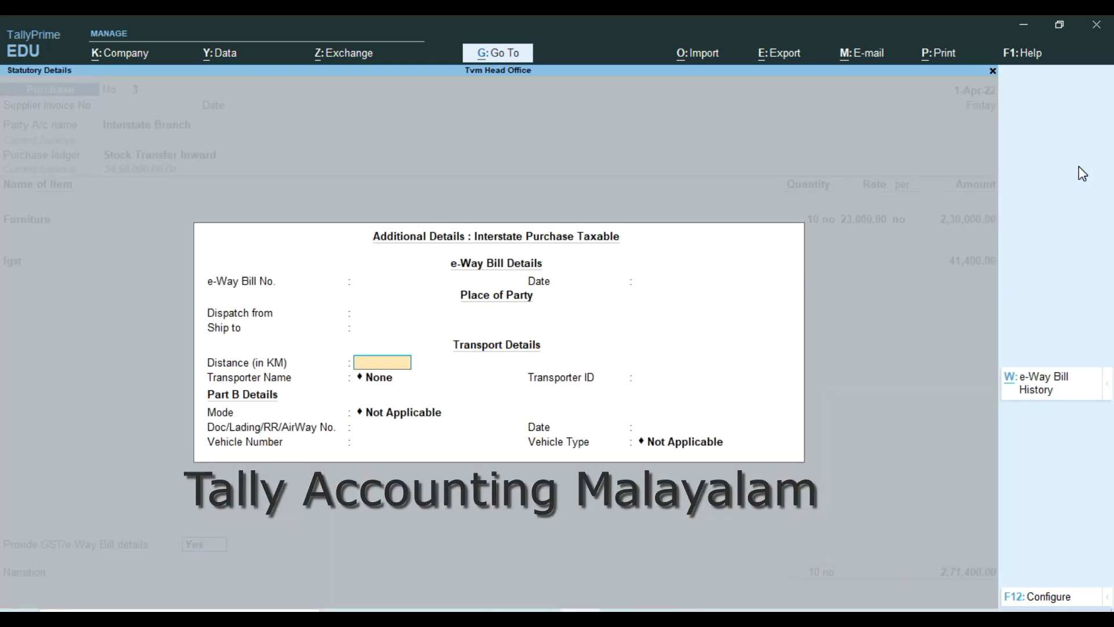
pyautogui.press('Return')
pyautogui.press('Return')
pyautogui.press('Return')
pyautogui.press('Return')
pyautogui.press('Return')
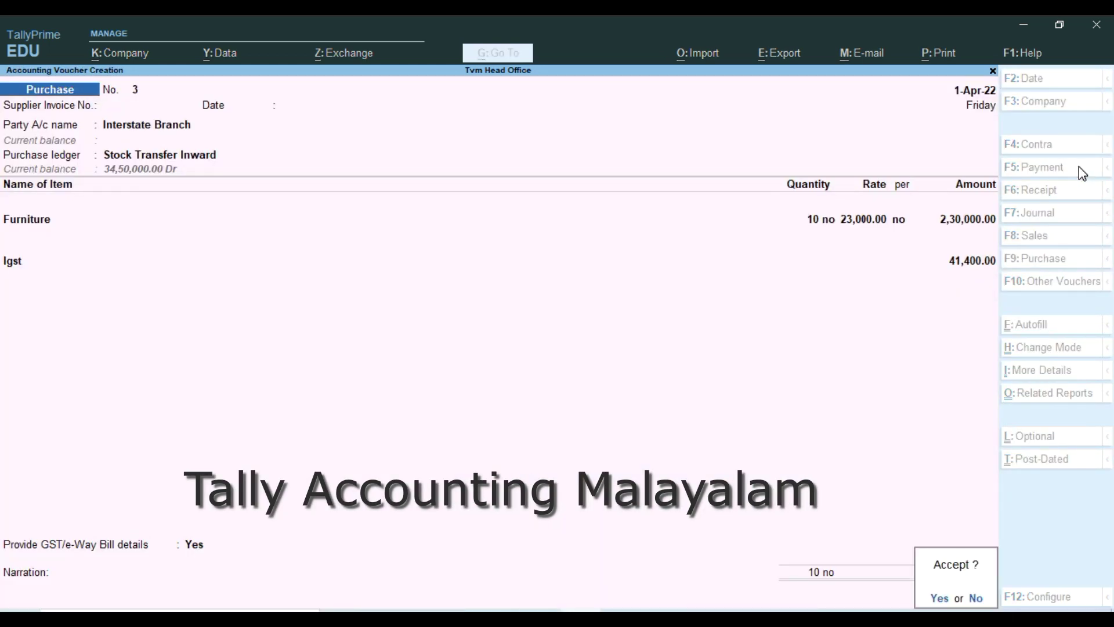
pyautogui.press('Return')
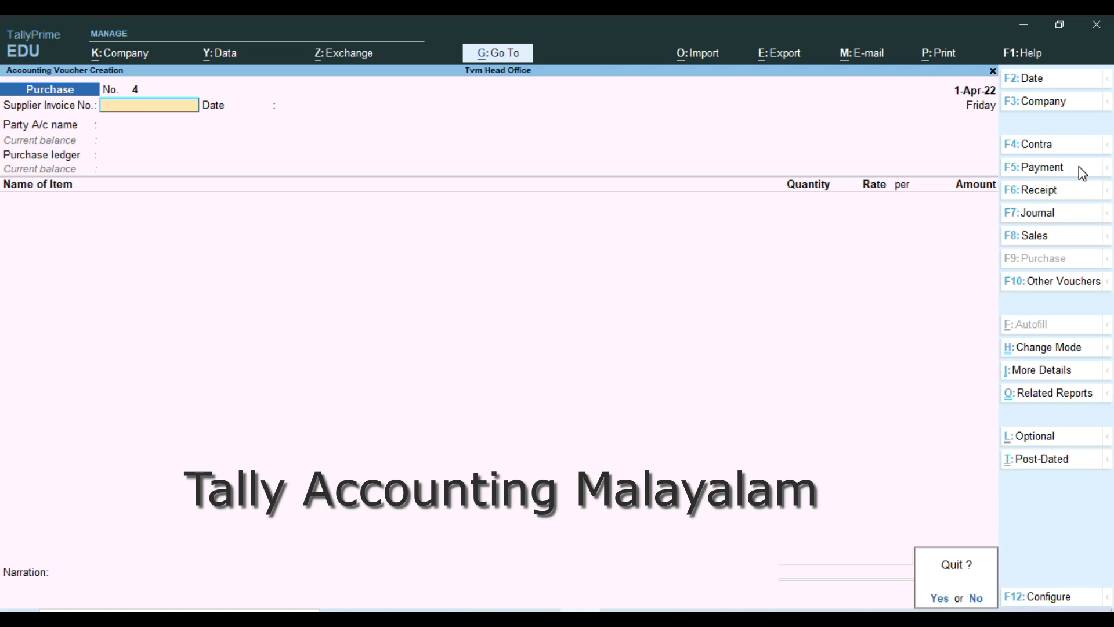
pyautogui.press('Escape')
pyautogui.press('Return')
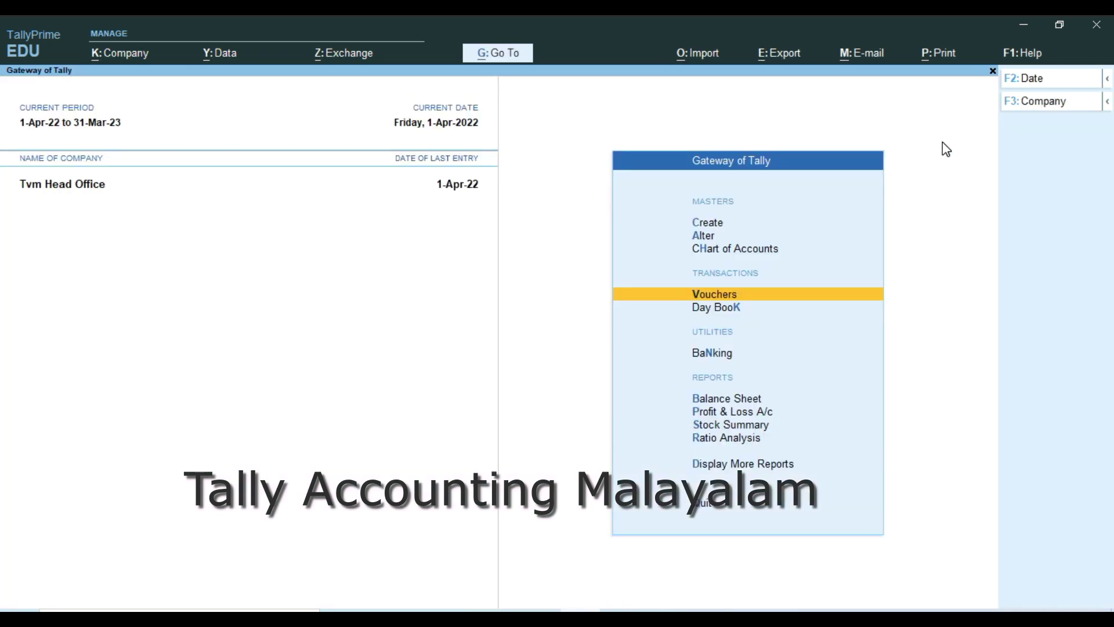
# Step: Open the Profit & Loss A/c report and show it in detailed form
pyautogui.press('Down')
pyautogui.press('Down')
pyautogui.press('Down')
pyautogui.press('Down')
pyautogui.press('Down')
pyautogui.press('Up')
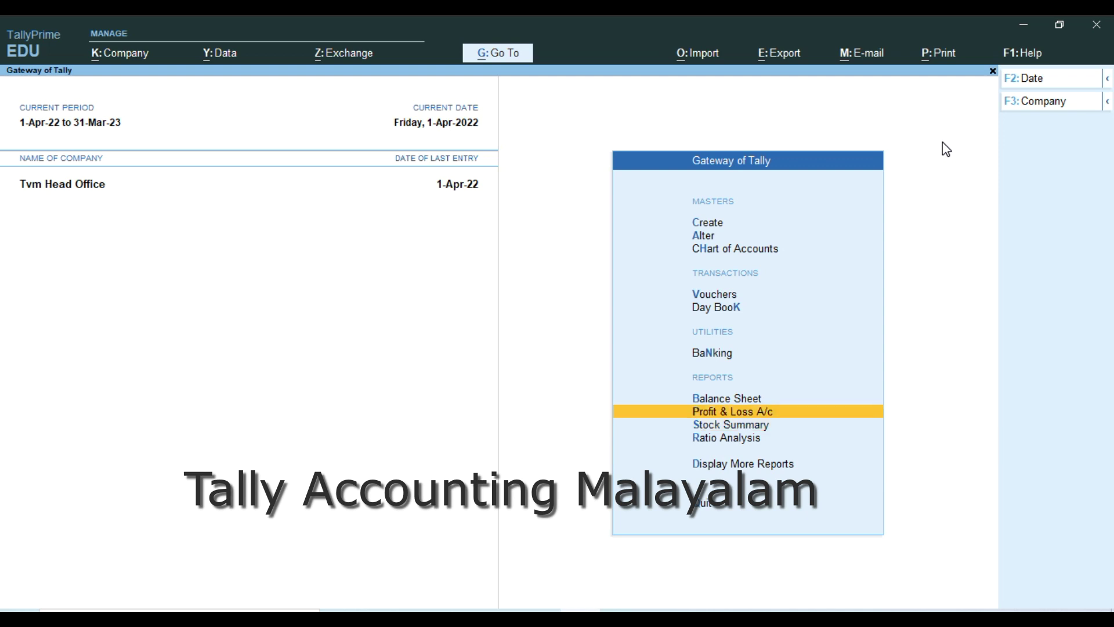
pyautogui.press('Return')
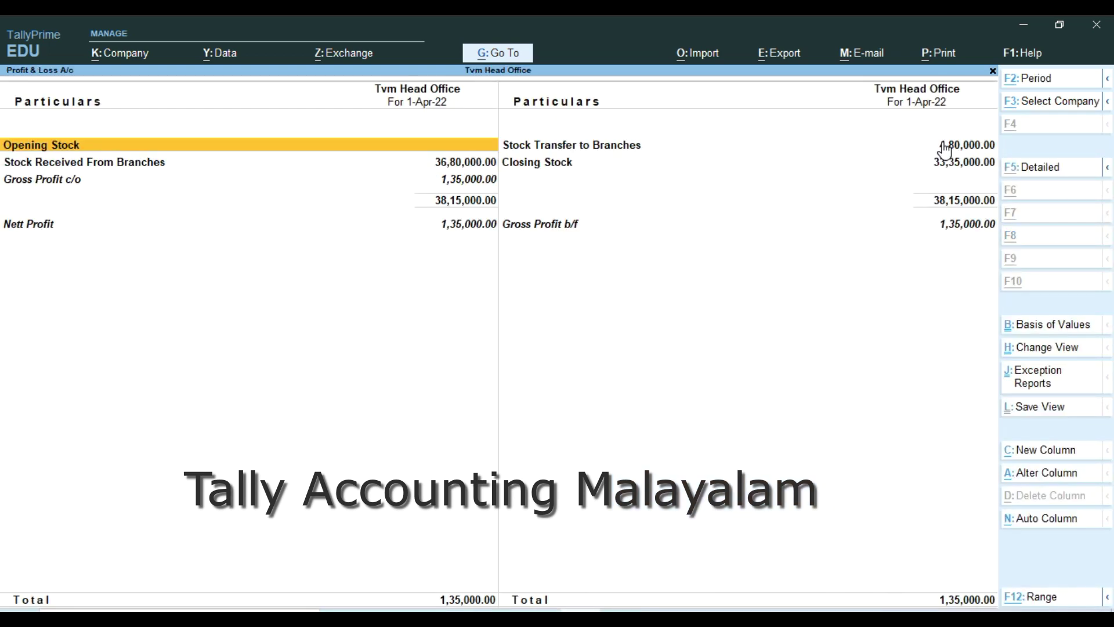
pyautogui.hotkey('alt', 'F5')
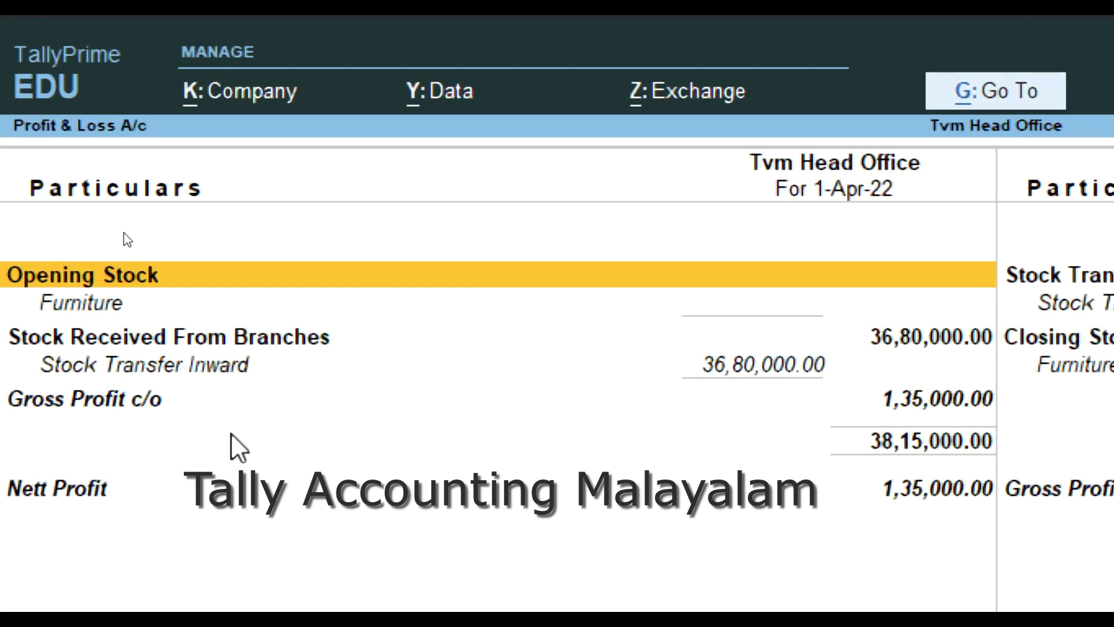
# Step: Examine the April vouchers of the Stock Transfer Inward ledger and return to the Profit & Loss A/c
pyautogui.press('Down')
pyautogui.press('Down')
pyautogui.press('Down')
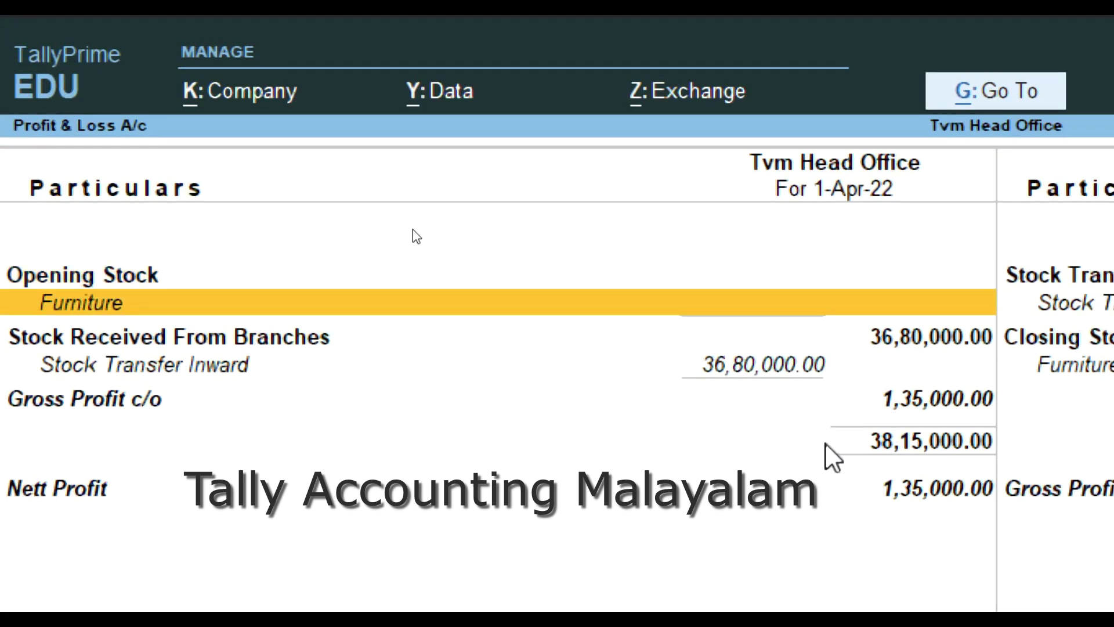
pyautogui.press('Return')
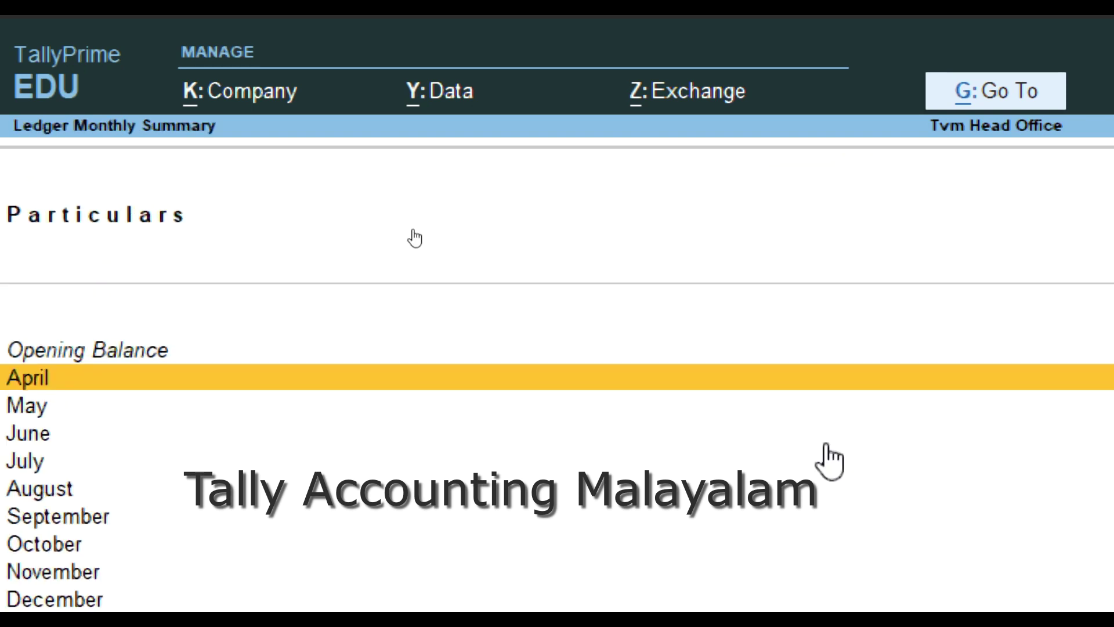
pyautogui.press('Return')
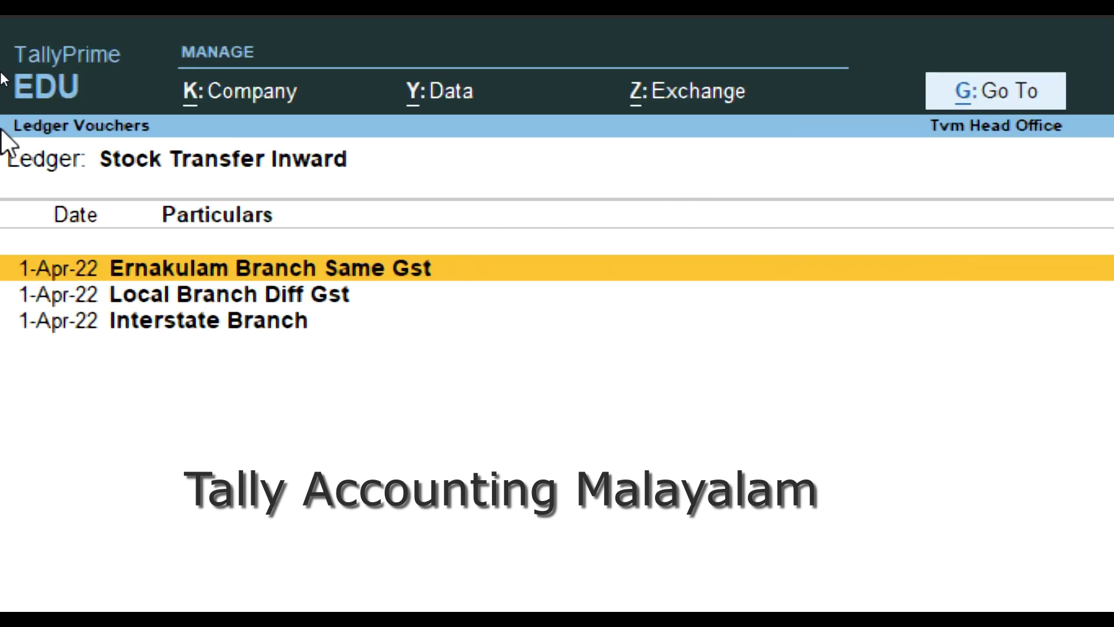
pyautogui.press('Escape')
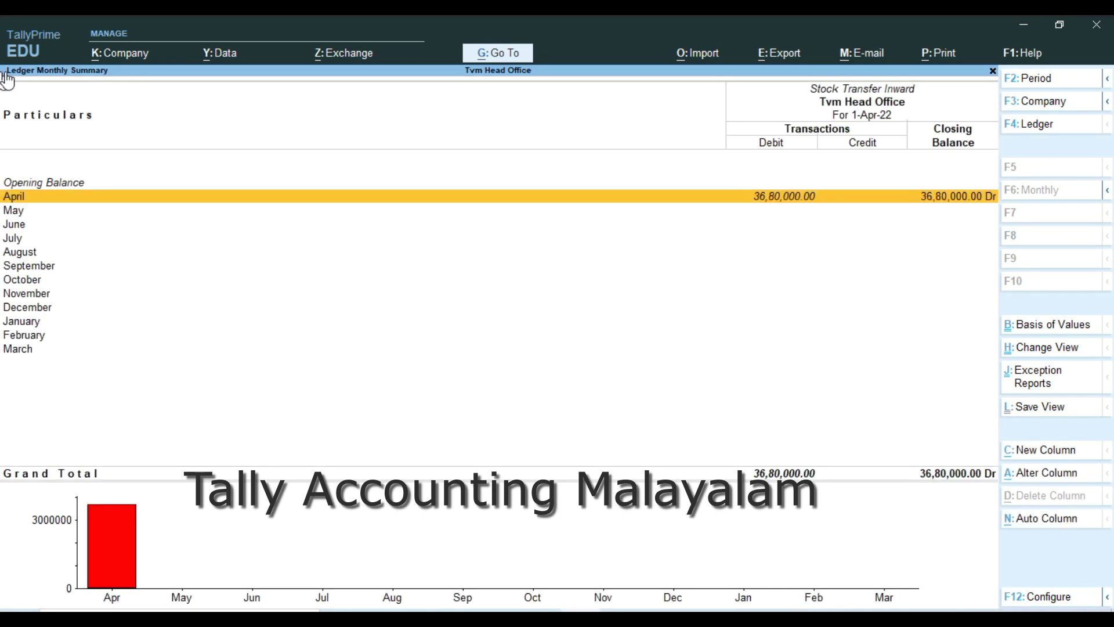
pyautogui.press('Escape')
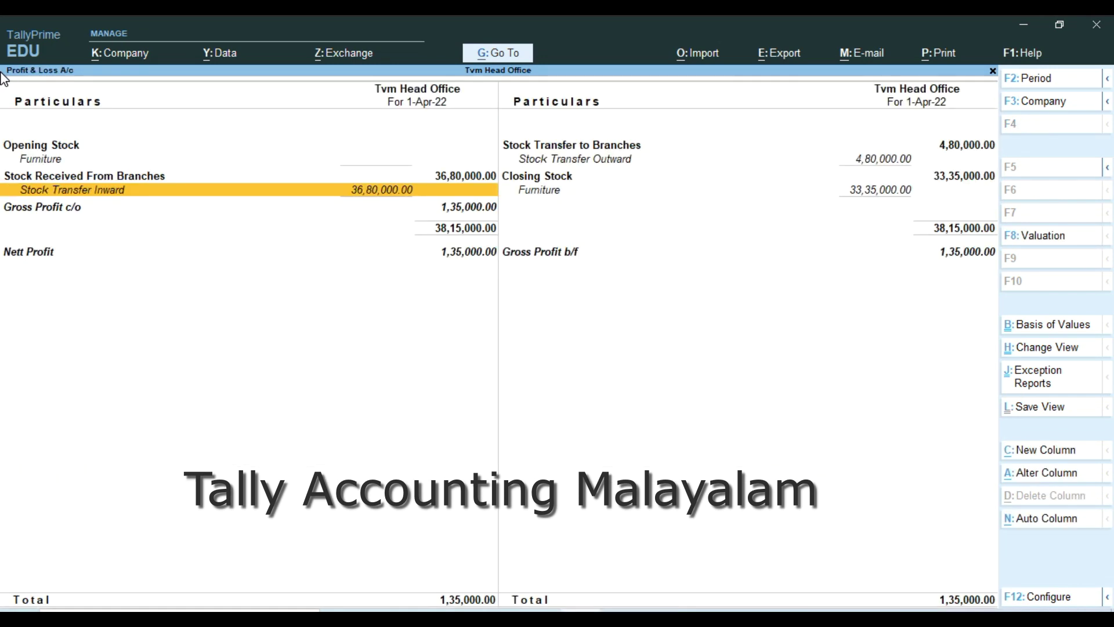
# Step: Examine the April vouchers of the Stock Transfer Outward ledger and return to the Profit & Loss A/c
pyautogui.press('Right')
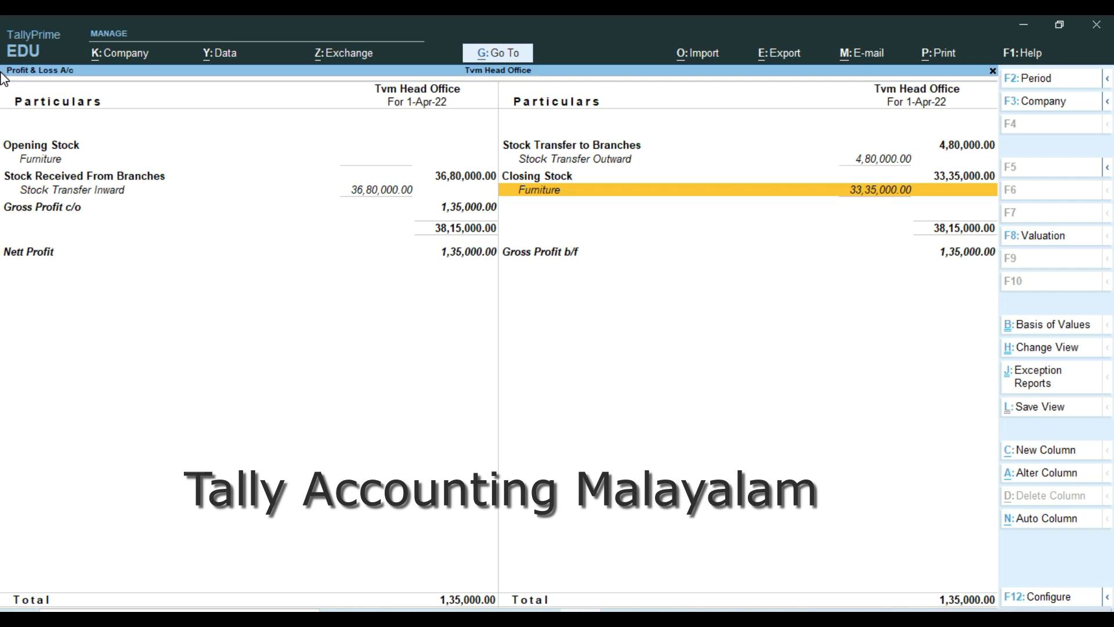
pyautogui.press('Up')
pyautogui.press('Up')
pyautogui.press('Return')
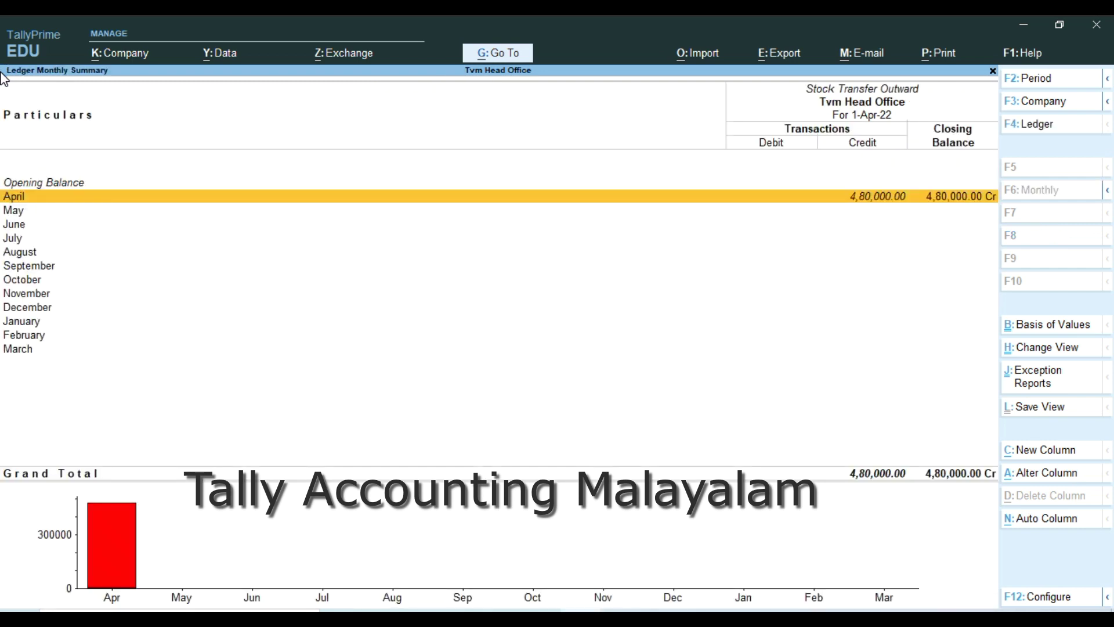
pyautogui.press('Return')
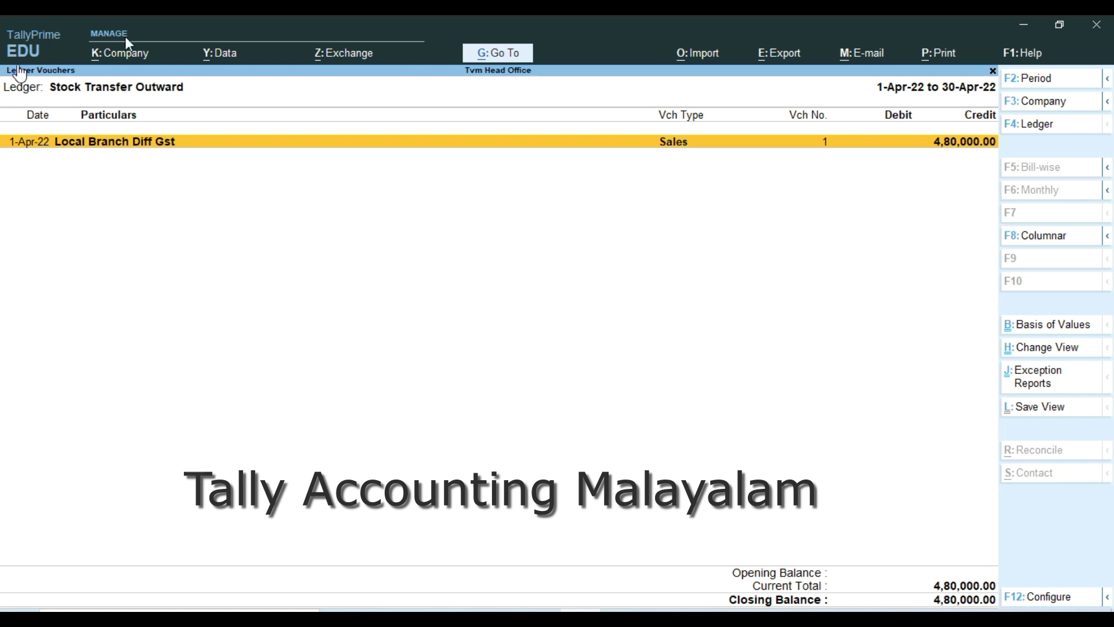
pyautogui.press('Escape')
pyautogui.press('Escape')
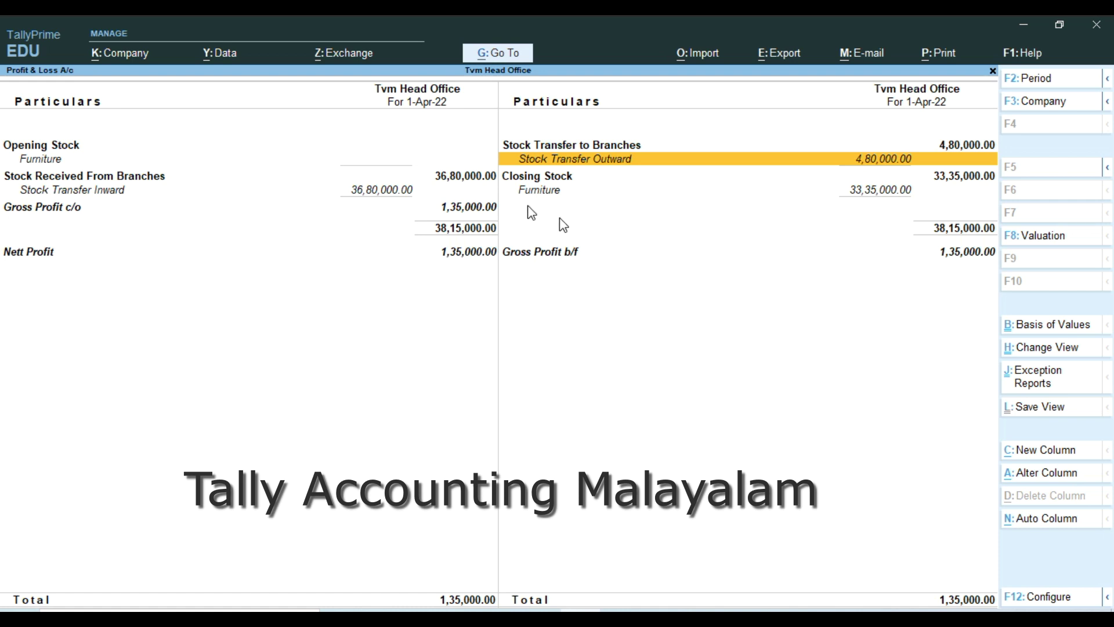
# Step: Open the GSTR-2 report from the GST Reports
pyautogui.click(507, 53)
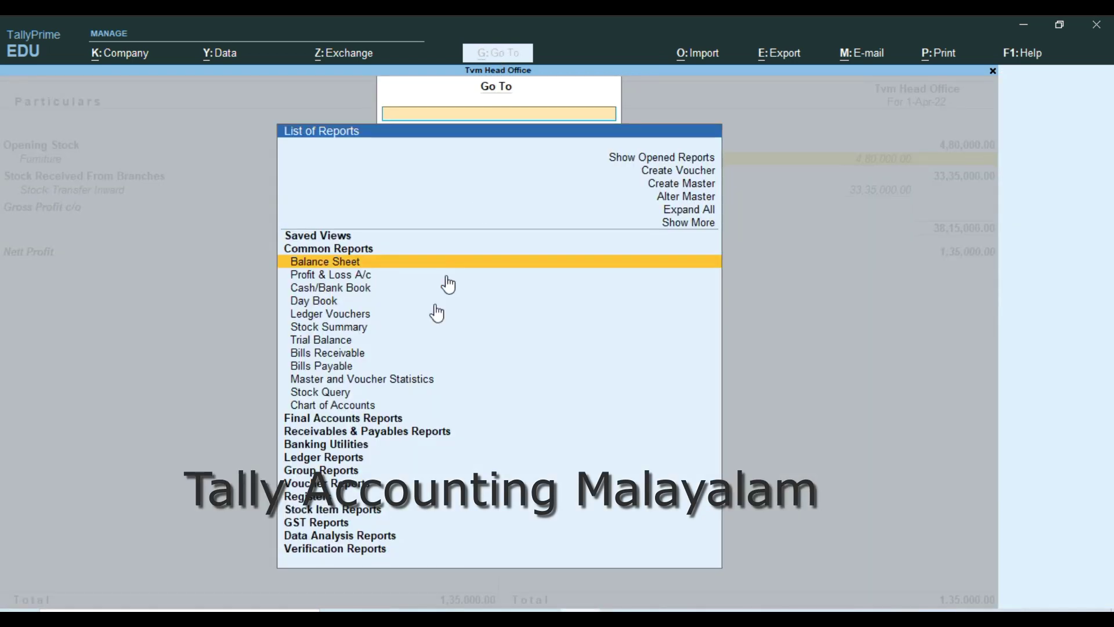
pyautogui.click(323, 524)
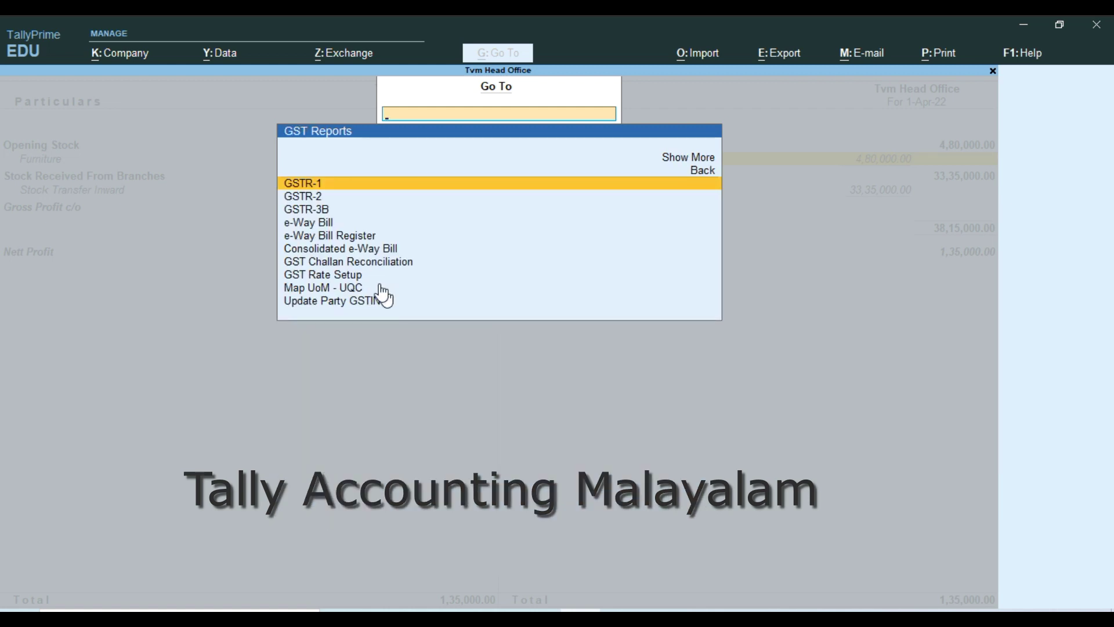
pyautogui.click(309, 201)
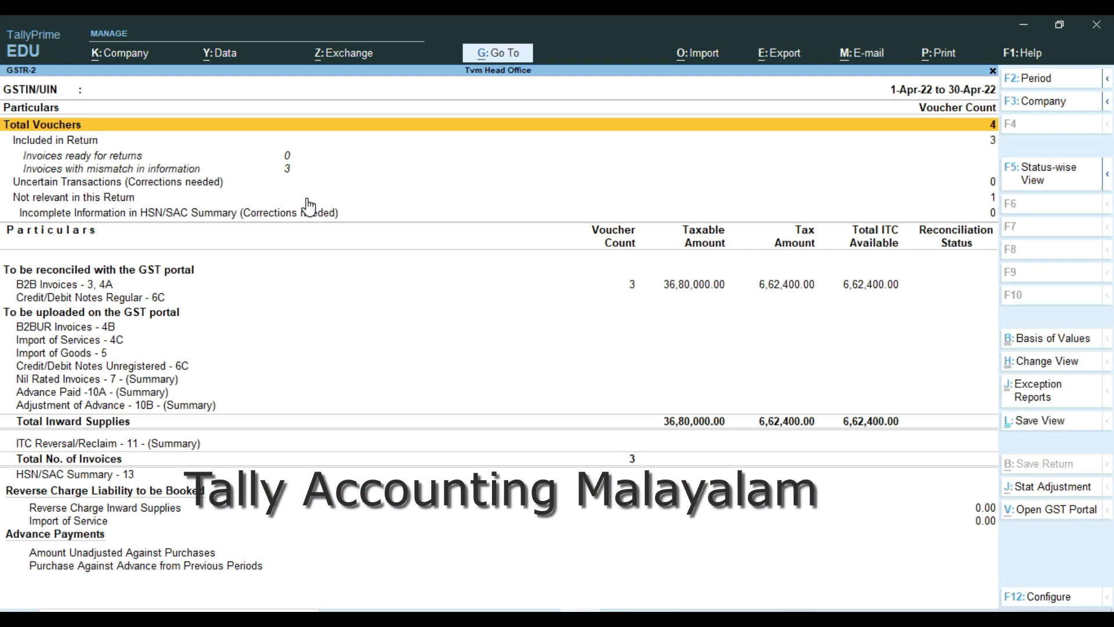
# Step: Drill down into B2B Invoices - 3, 4A in GSTR-2 to check the inward transfers by supplier
pyautogui.press('Down')
pyautogui.press('Down')
pyautogui.press('Down')
pyautogui.press('Down')
pyautogui.press('Down')
pyautogui.press('Down')
pyautogui.press('Down')
pyautogui.press('Down')
pyautogui.press('Up')
pyautogui.press('Return')
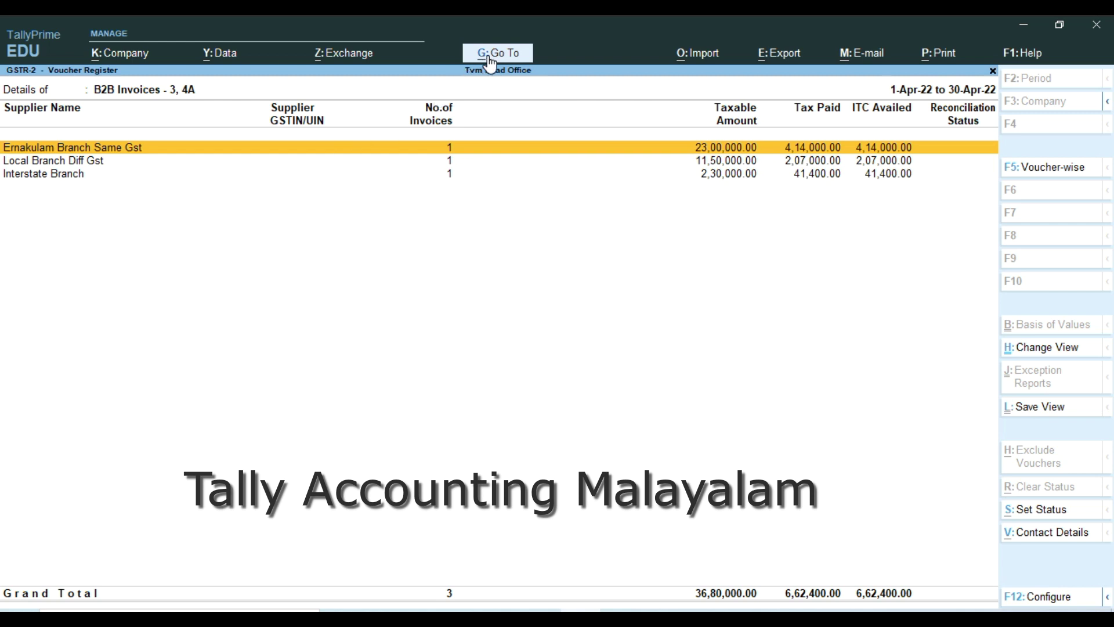
# Step: Switch to the GSTR-3B report from the GST Reports
pyautogui.hotkey('alt', 'g')
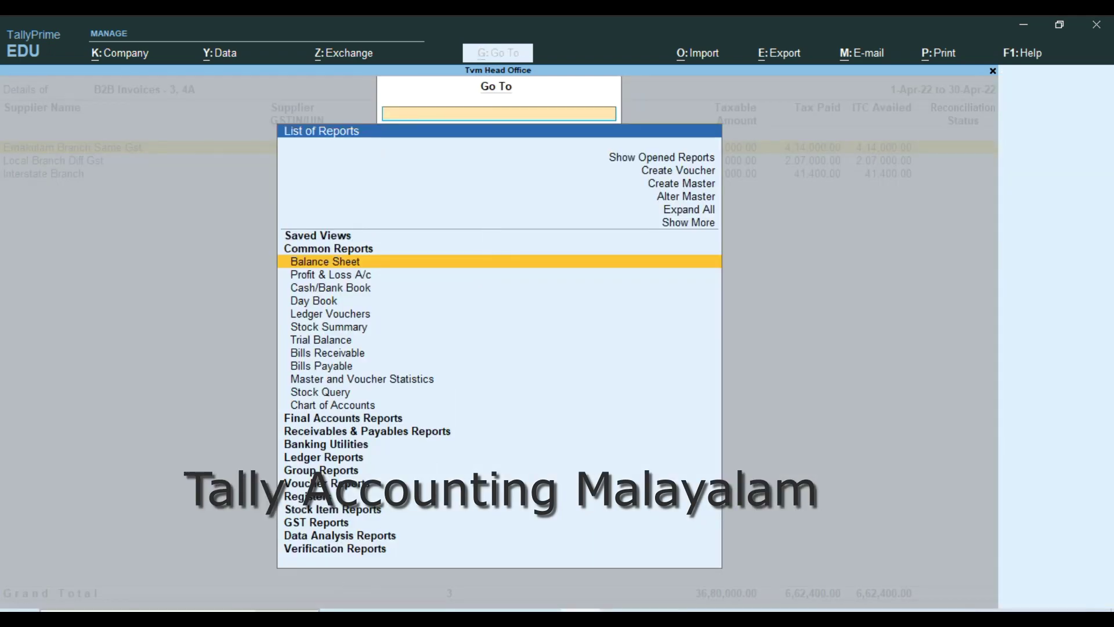
pyautogui.click(339, 522)
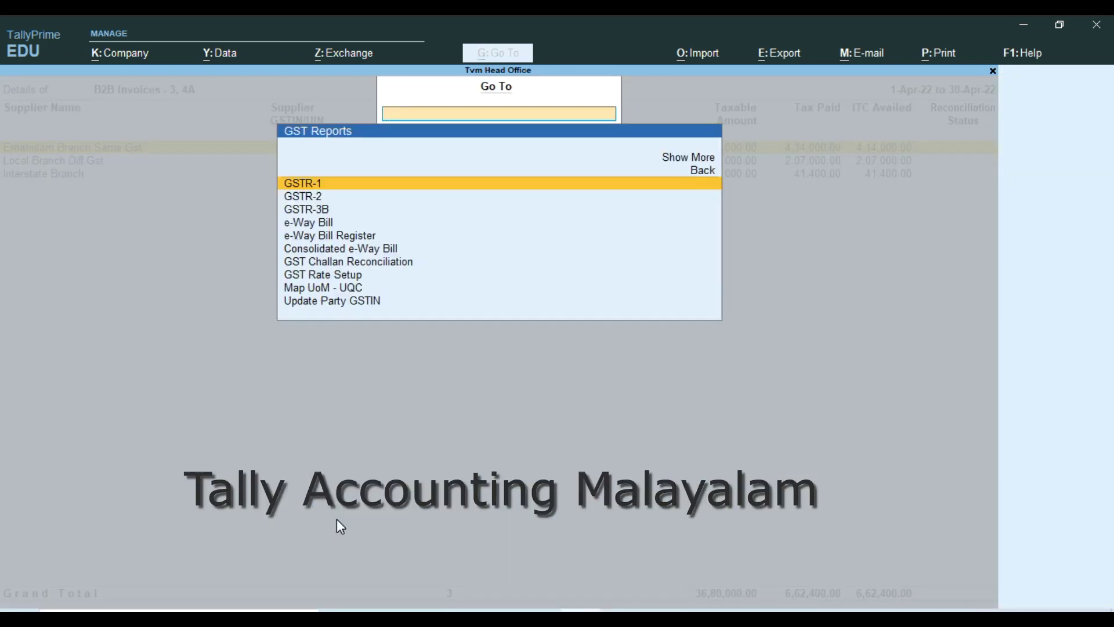
pyautogui.click(307, 210)
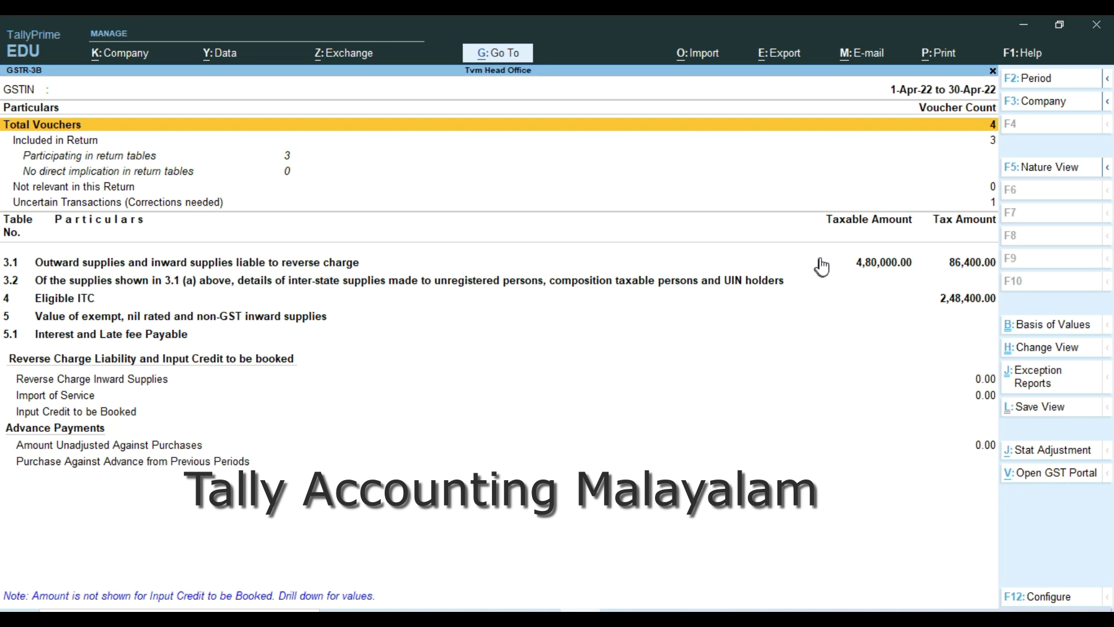
# Step: Drill down from table 3.1 of GSTR-3B to the voucher register of outward taxable supplies
pyautogui.click(854, 267)
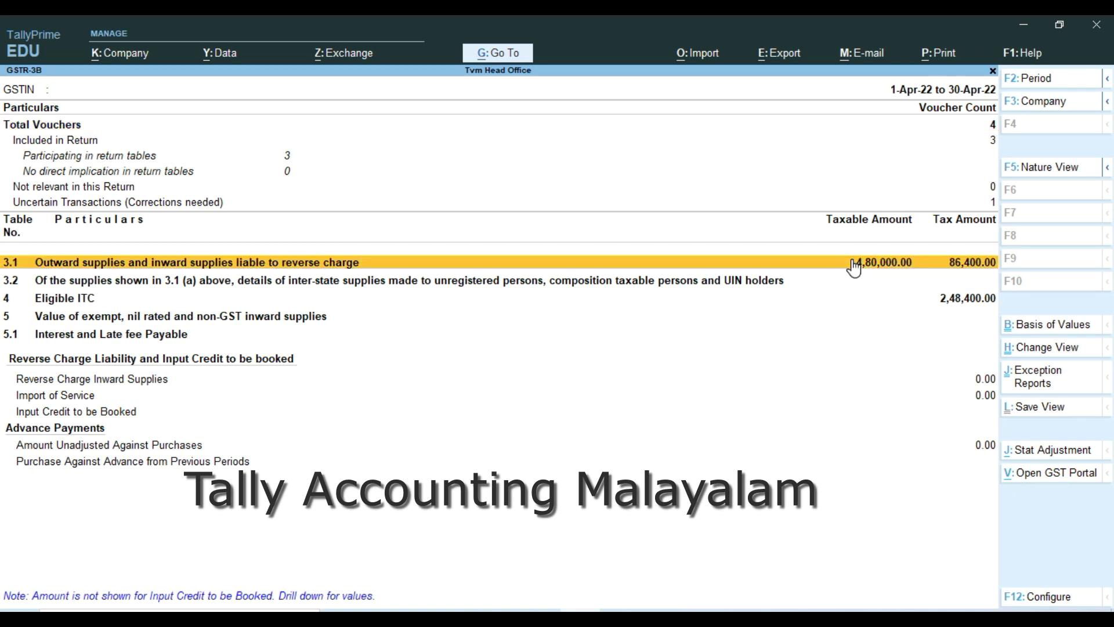
pyautogui.click(854, 267)
pyautogui.click(854, 267)
pyautogui.click(854, 267)
pyautogui.press('Down')
pyautogui.press('Return')
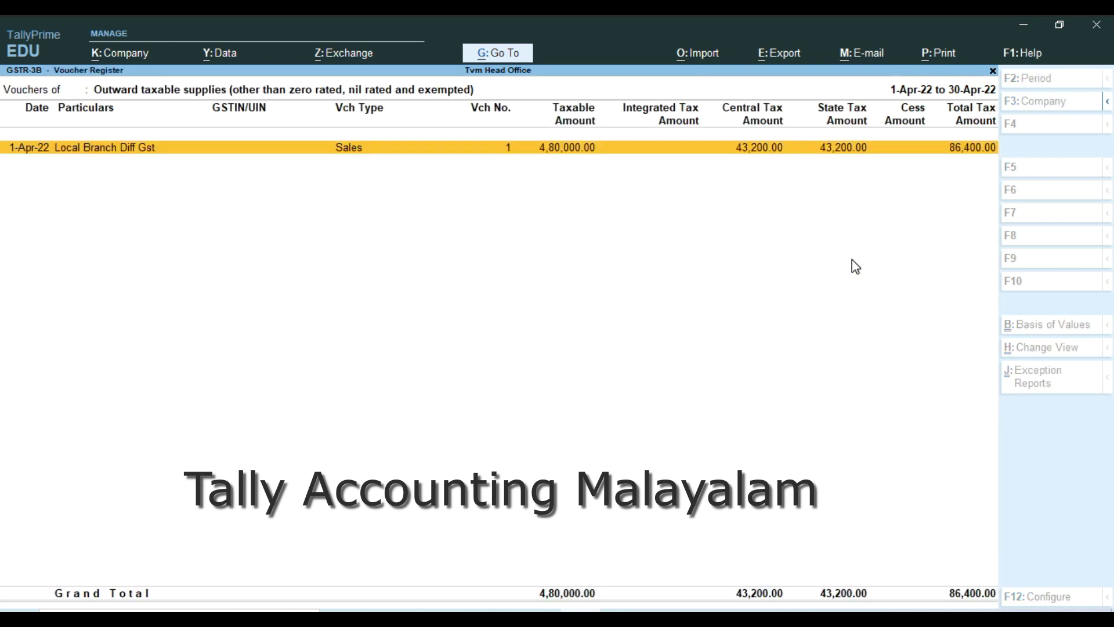